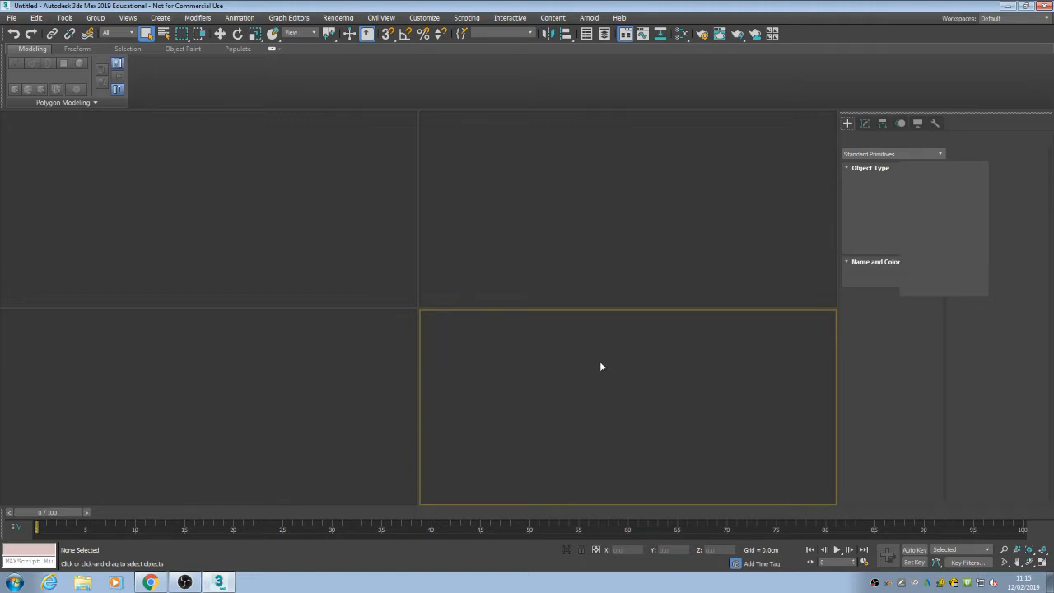
# Switch to Chrome, open scriptspot.com in a new tab and maximize the browser window.
pyautogui.click(150, 583)
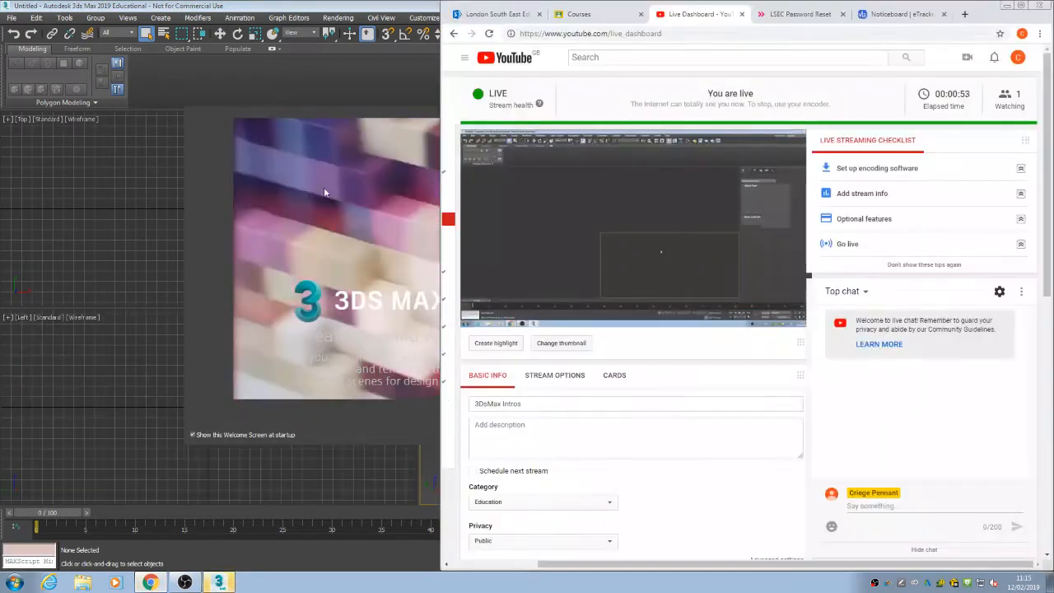
pyautogui.click(965, 14)
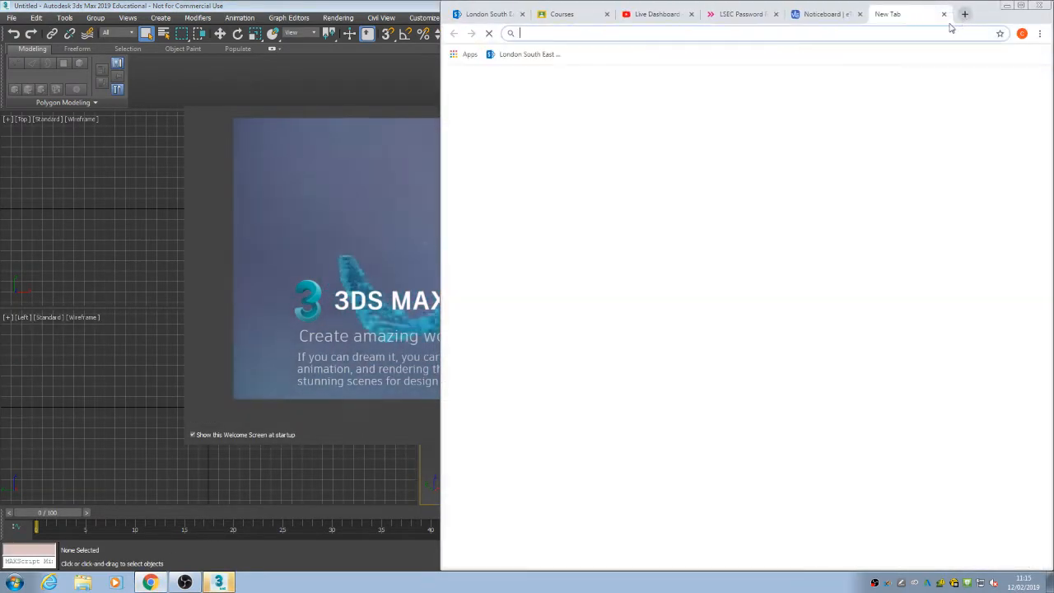
pyautogui.write('scr')
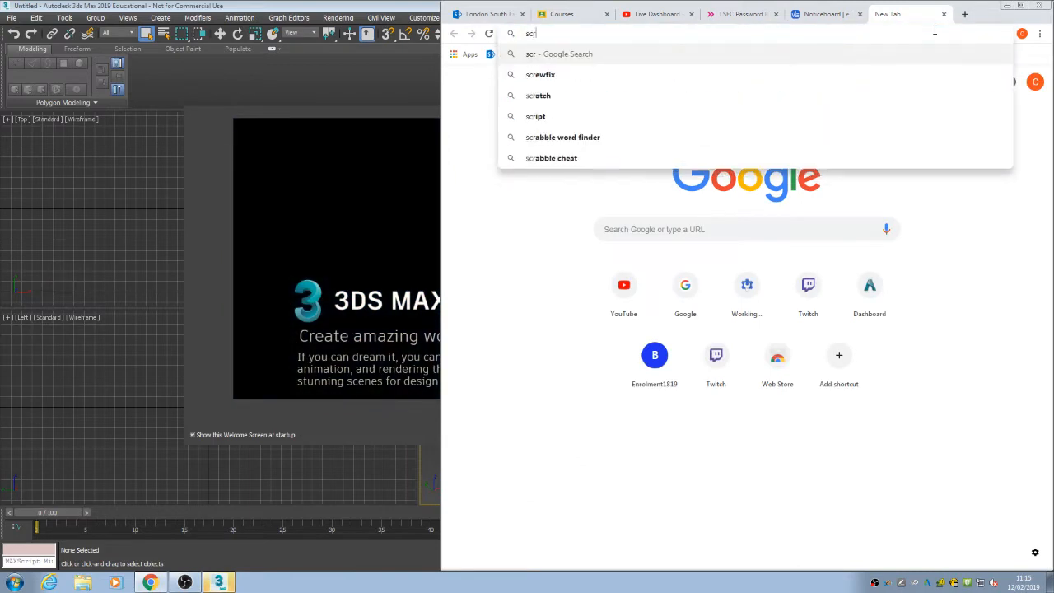
pyautogui.write('iptspot.com')
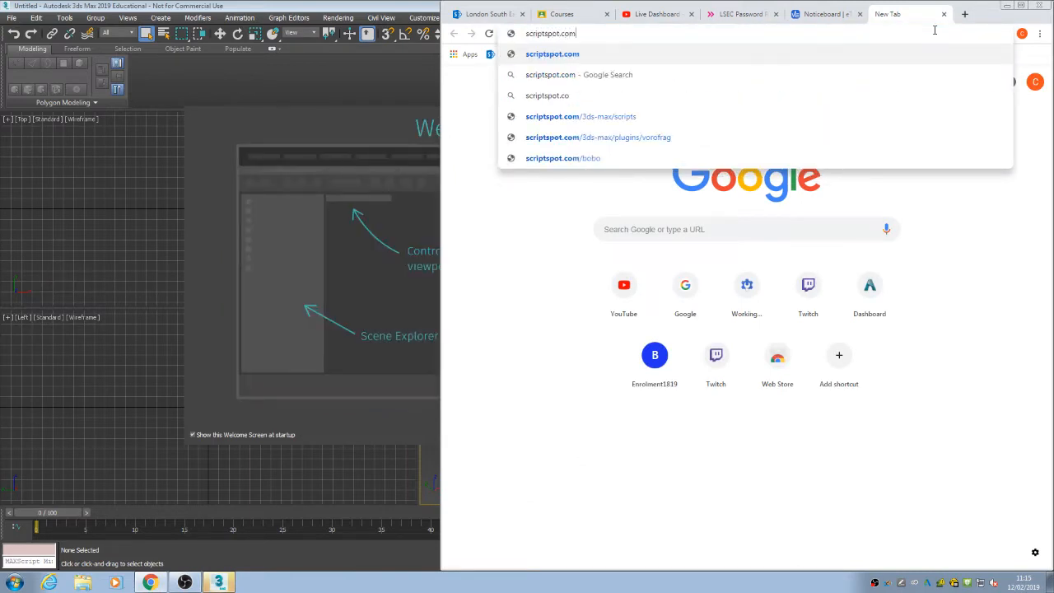
pyautogui.press('Return')
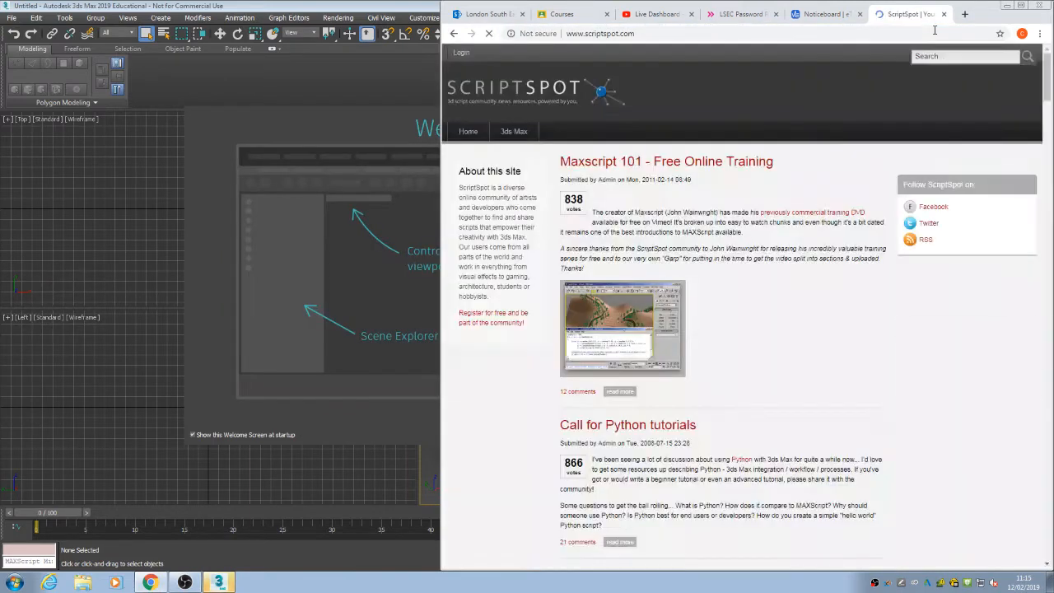
pyautogui.doubleClick(986, 19)
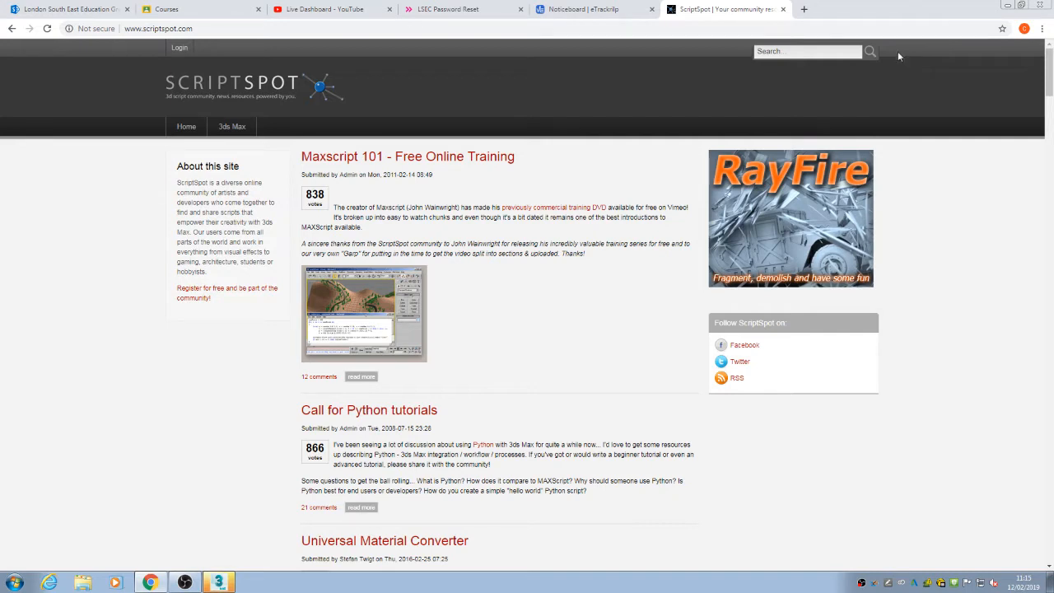
# Search ScriptSpot for "fracture" and open the Fracture Voronoi script page.
pyautogui.moveTo(228, 127)
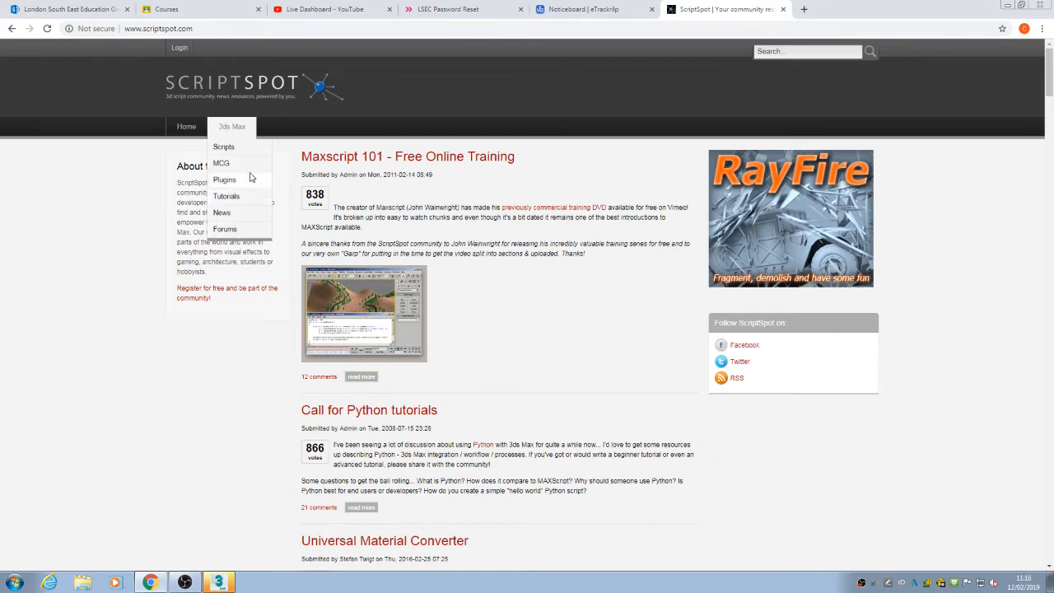
pyautogui.click(798, 52)
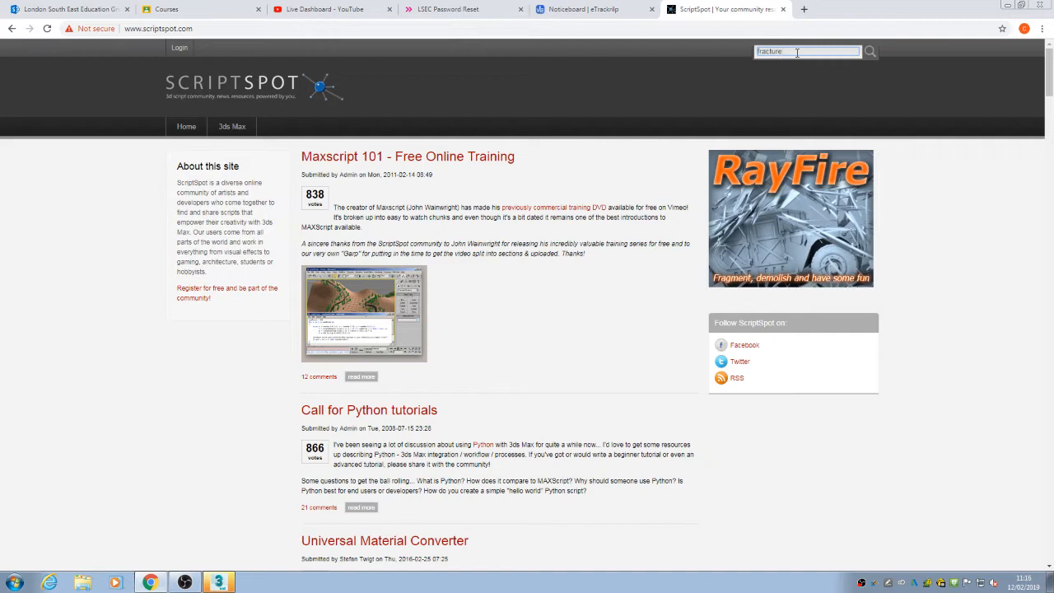
pyautogui.press('Return')
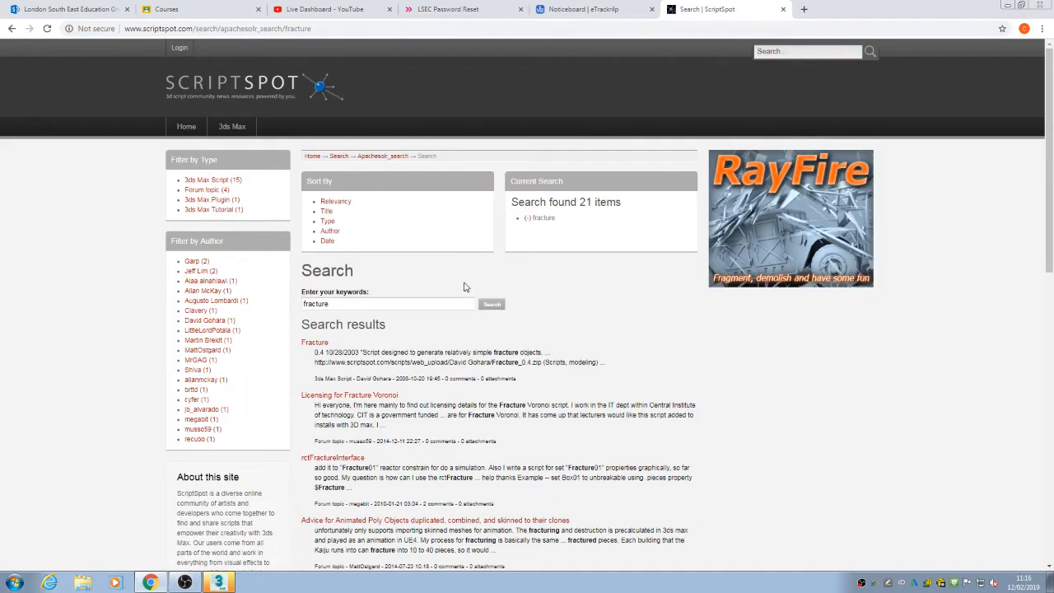
pyautogui.scroll(-2, 464, 287)
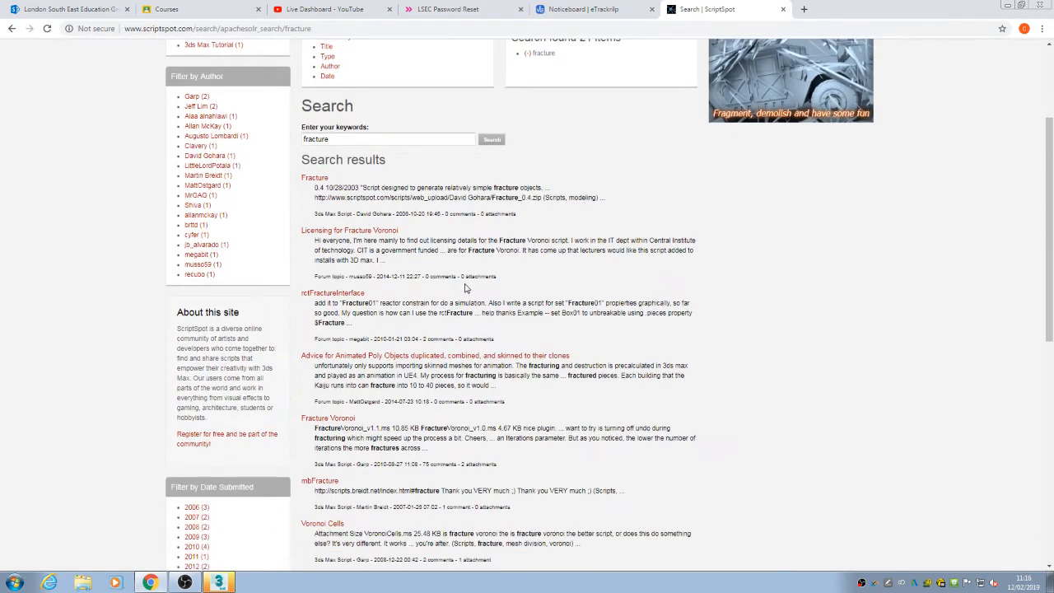
pyautogui.scroll(-1, 465, 287)
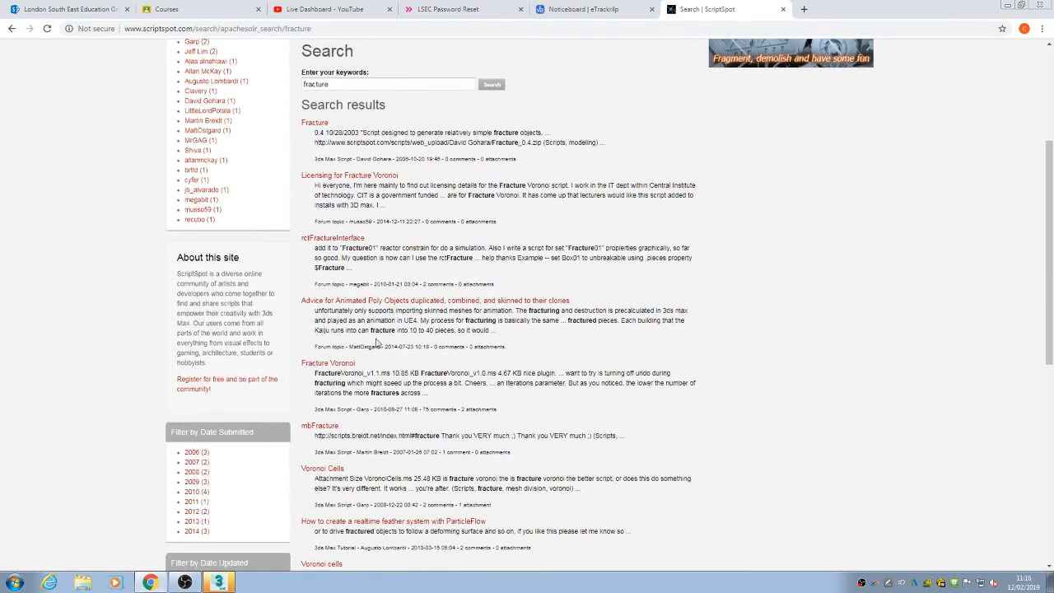
pyautogui.click(345, 365)
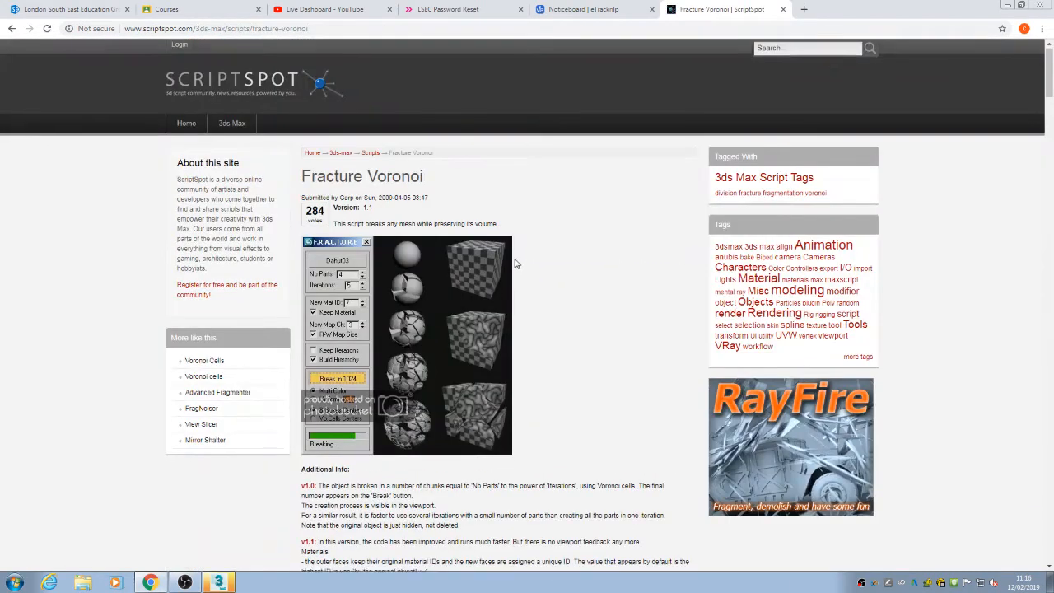
# Download the FractureVoronoi_v1.1.ms attachment and show the downloaded file in its folder.
pyautogui.scroll(-2, 517, 264)
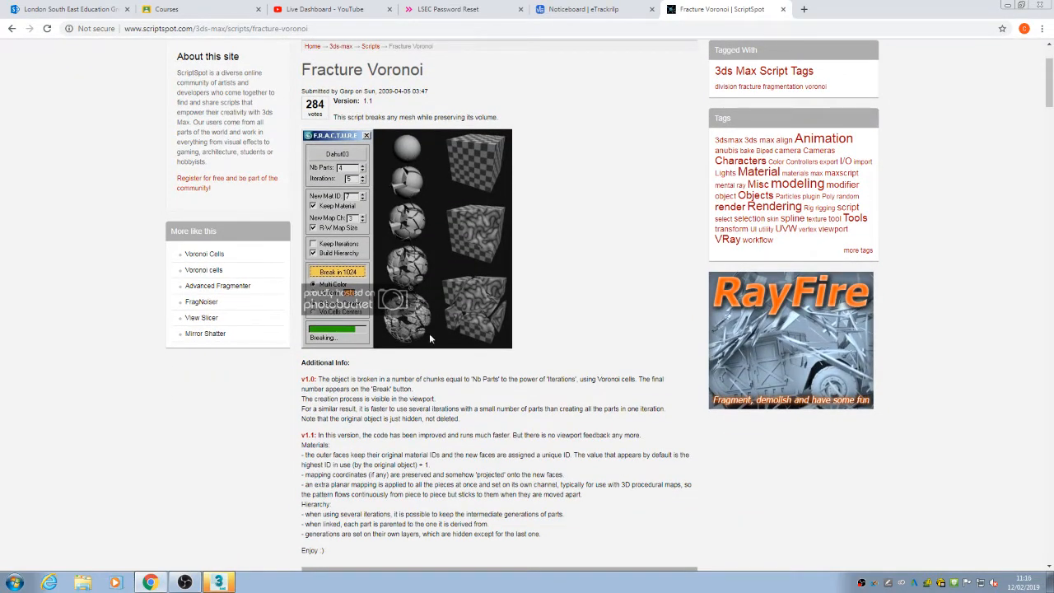
pyautogui.scroll(1, 420, 318)
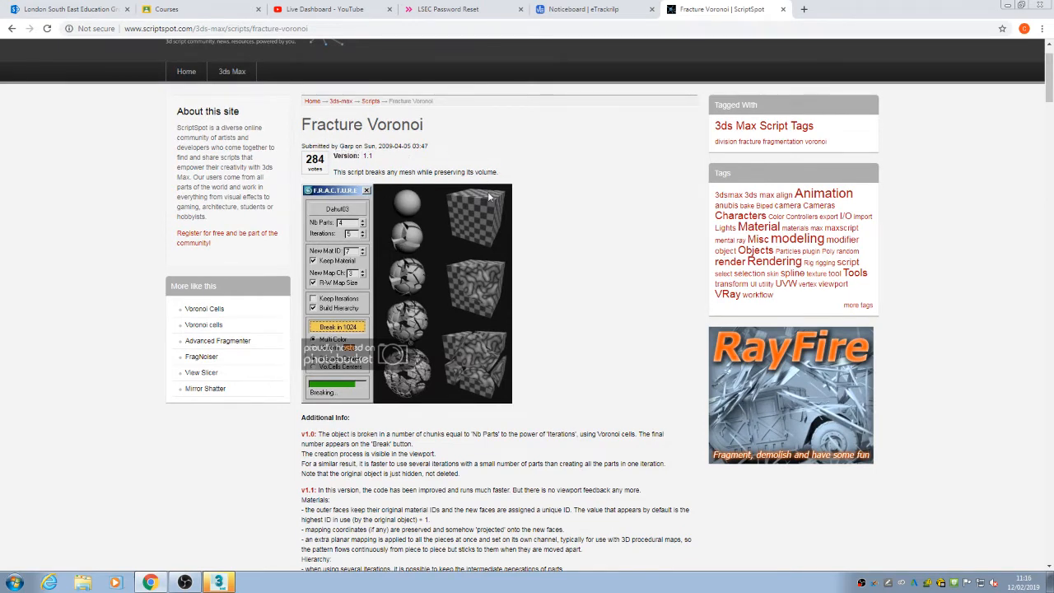
pyautogui.scroll(-5, 531, 253)
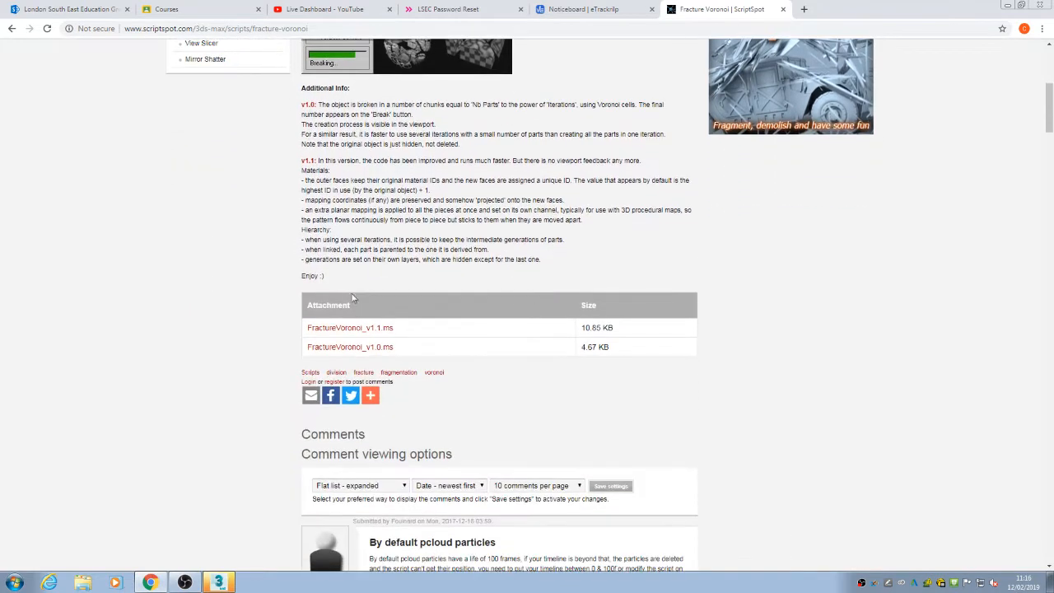
pyautogui.click(387, 328)
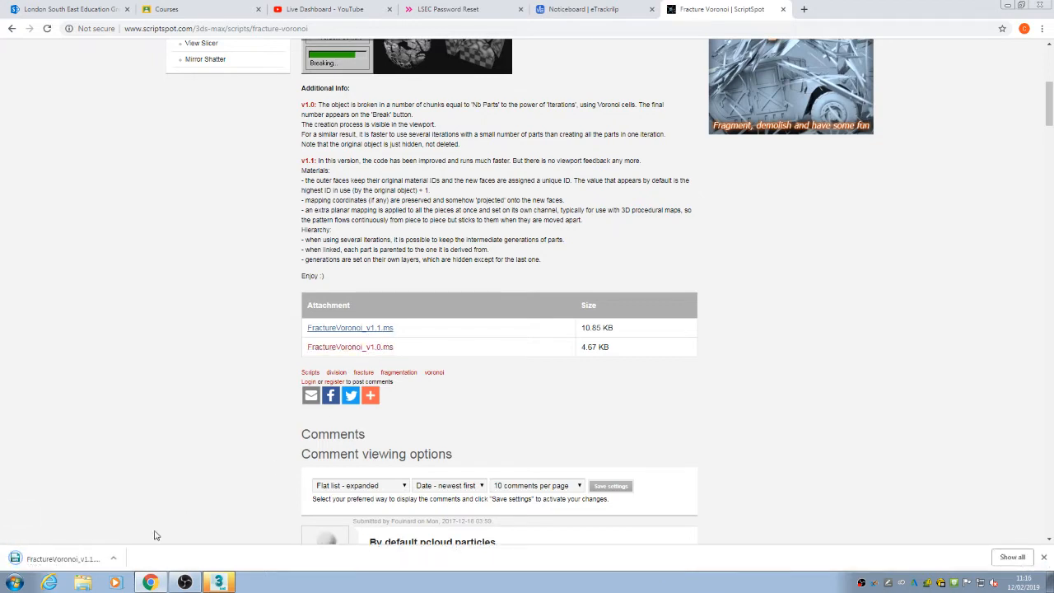
pyautogui.click(114, 560)
pyautogui.click(144, 520)
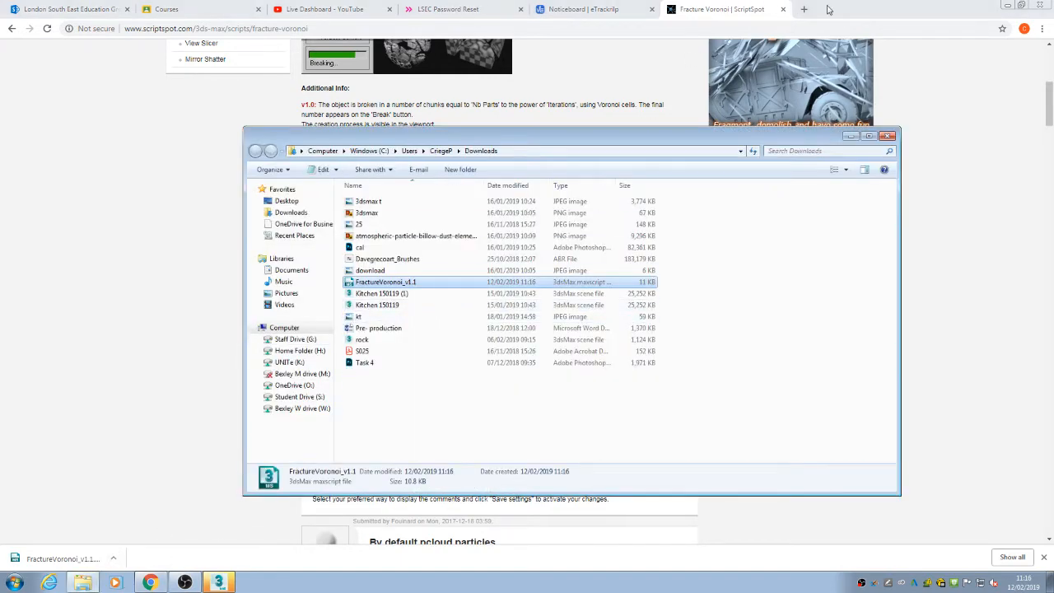
# Copy FractureVoronoi_v1.1 from the Downloads folder to the desktop, clearing the other windows out of the way.
pyautogui.click(1006, 6)
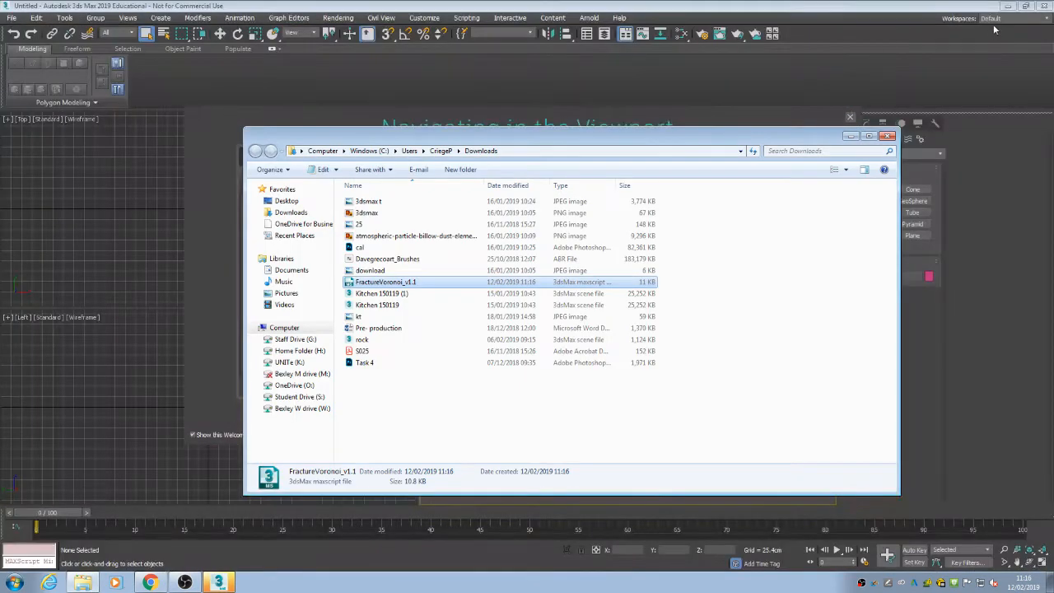
pyautogui.click(994, 24)
pyautogui.click(851, 117)
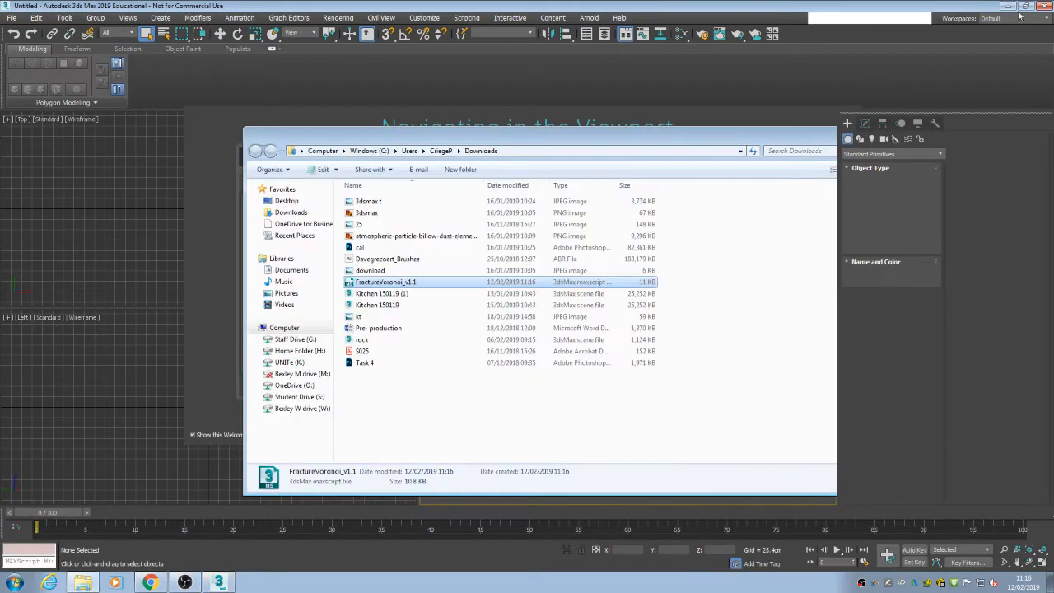
pyautogui.click(1008, 6)
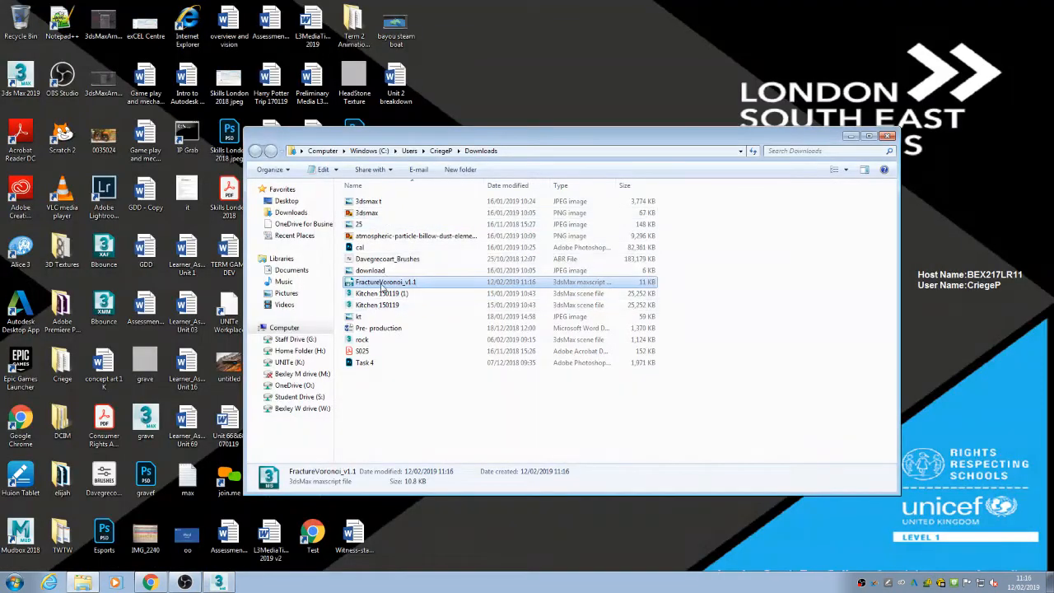
pyautogui.click(509, 86)
pyautogui.hotkey('ctrl', 'v')
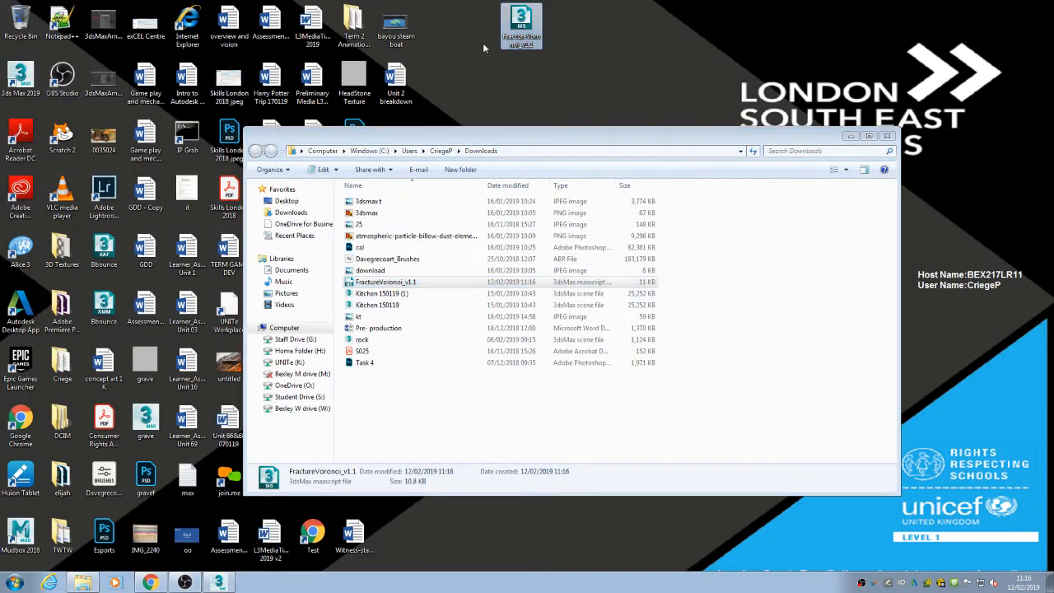
pyautogui.click(850, 135)
# Switch to 3ds Max and create a box about 111 cm long, 120 cm wide and 93 cm high in the Perspective view.
pyautogui.click(217, 583)
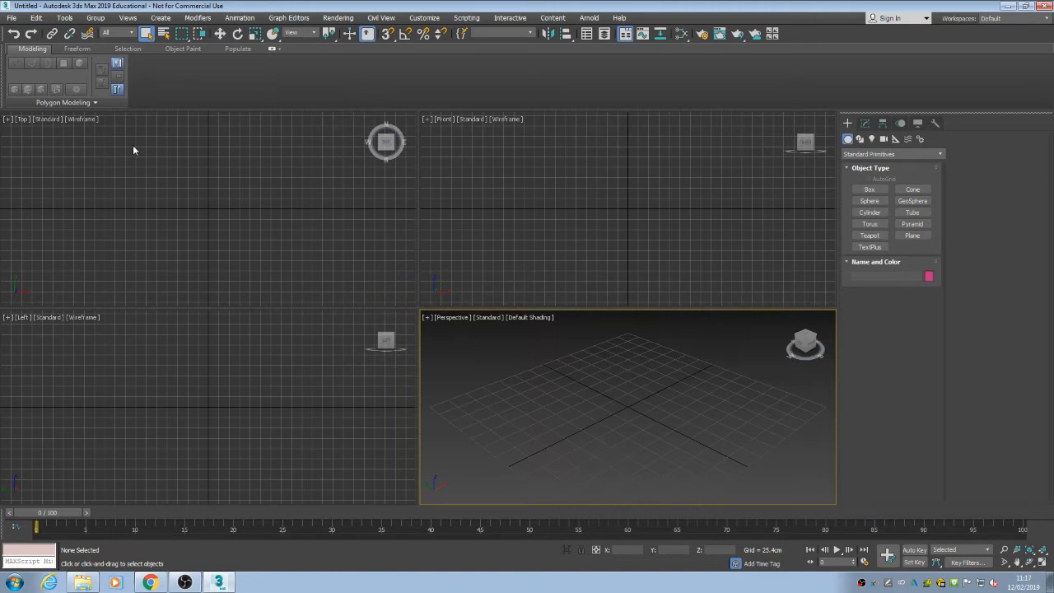
pyautogui.click(161, 17)
pyautogui.moveTo(197, 38)
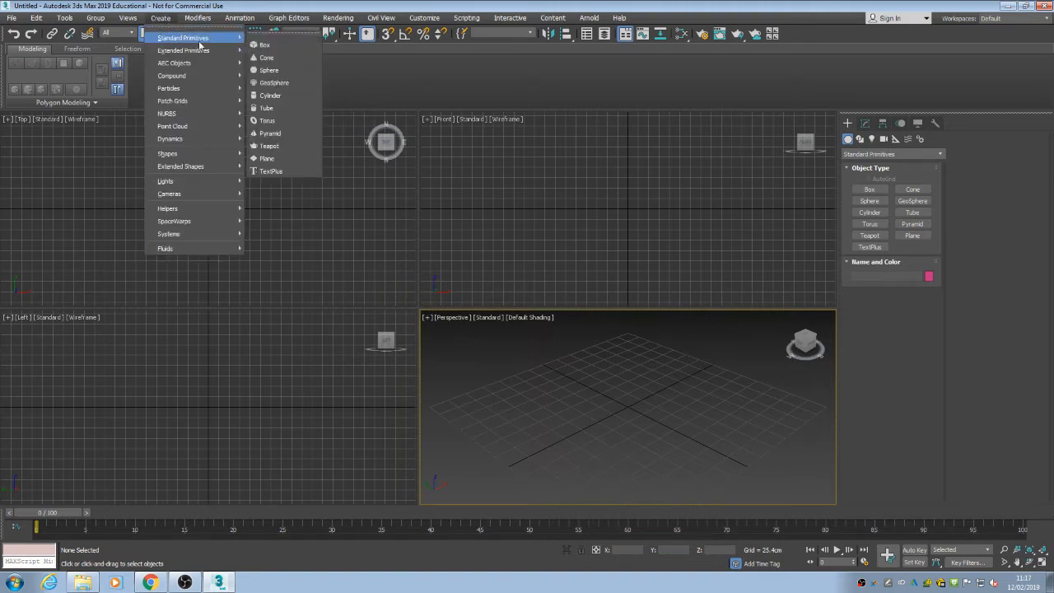
pyautogui.click(283, 47)
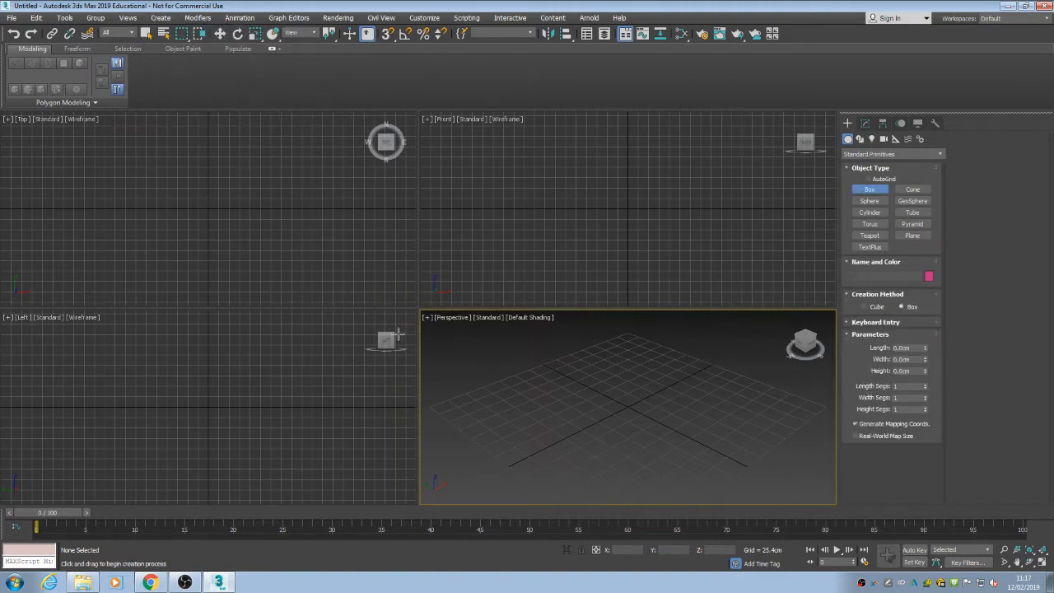
pyautogui.moveTo(629, 387); pyautogui.dragTo(622, 458)
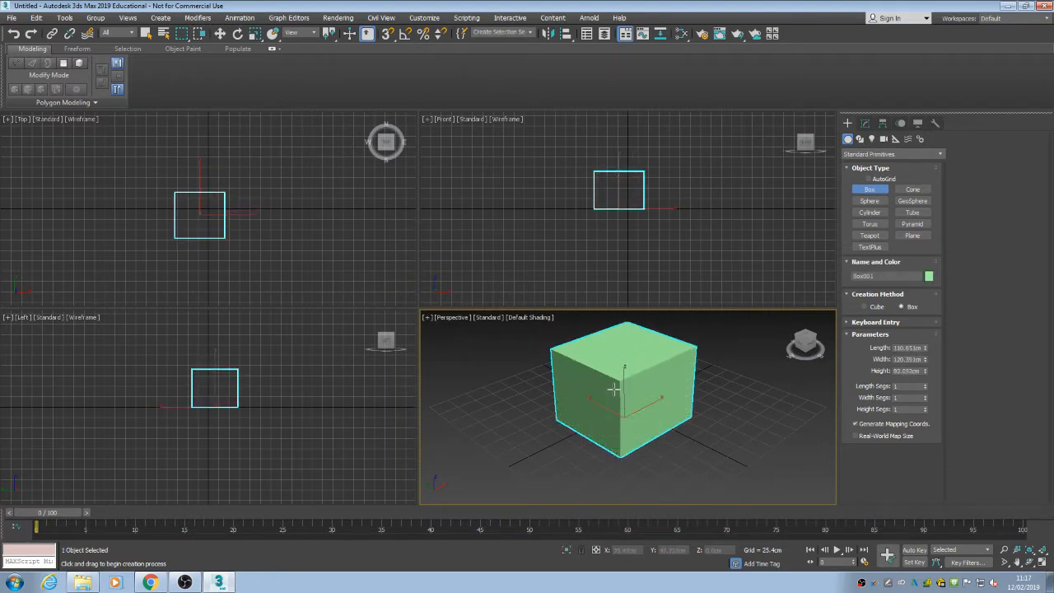
pyautogui.click(610, 400)
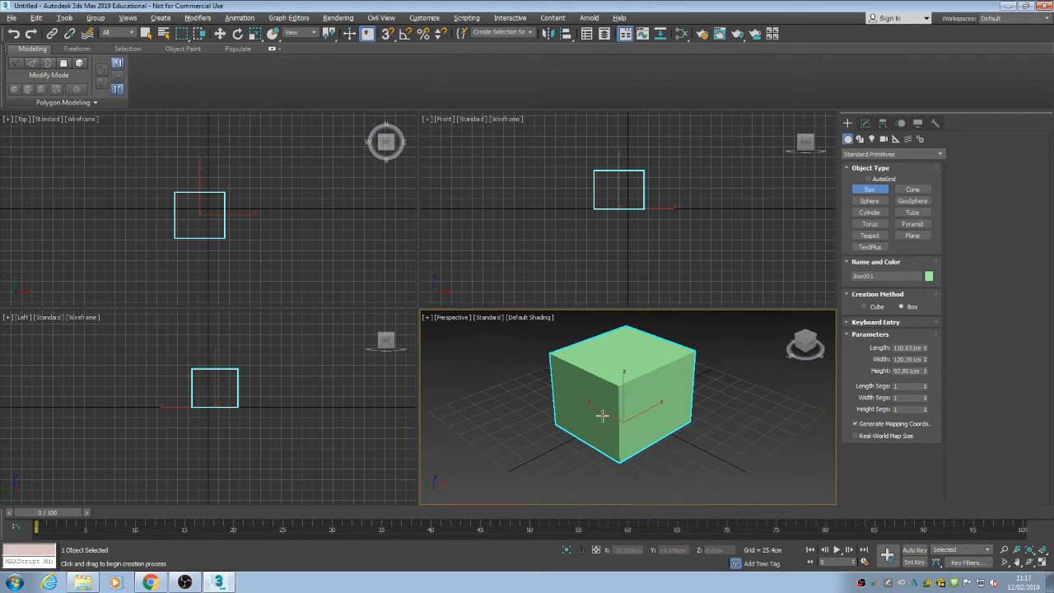
# Maximize the Perspective viewport and display the box with edged faces.
pyautogui.hotkey('alt', 'w')
pyautogui.scroll(-2, 464, 316)
pyautogui.keyDown('alt'); pyautogui.moveTo(463, 315); pyautogui.dragTo(614, 340, button='middle'); pyautogui.keyUp('alt')
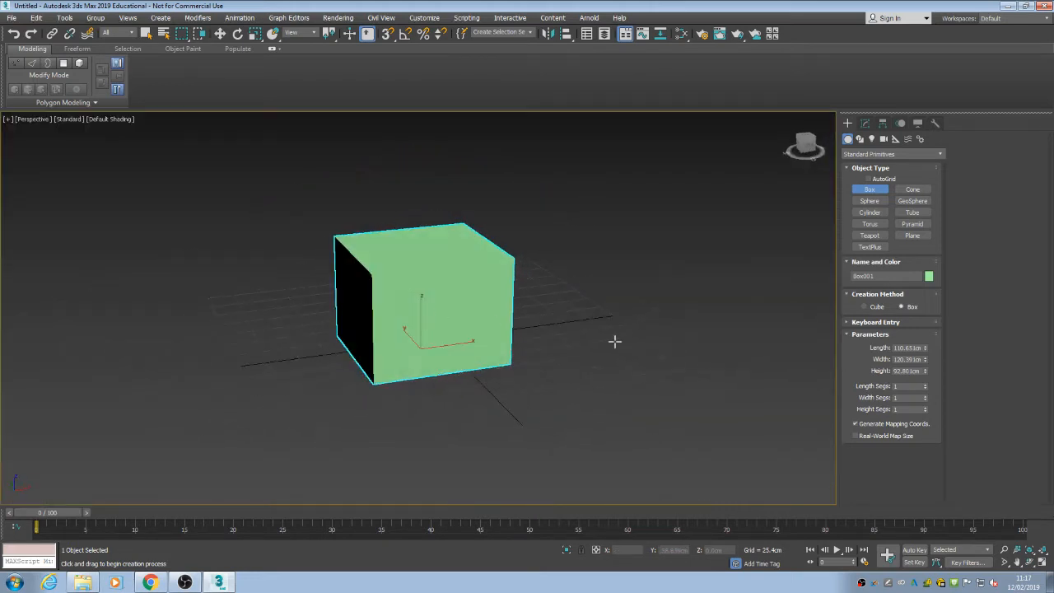
pyautogui.press('F4')
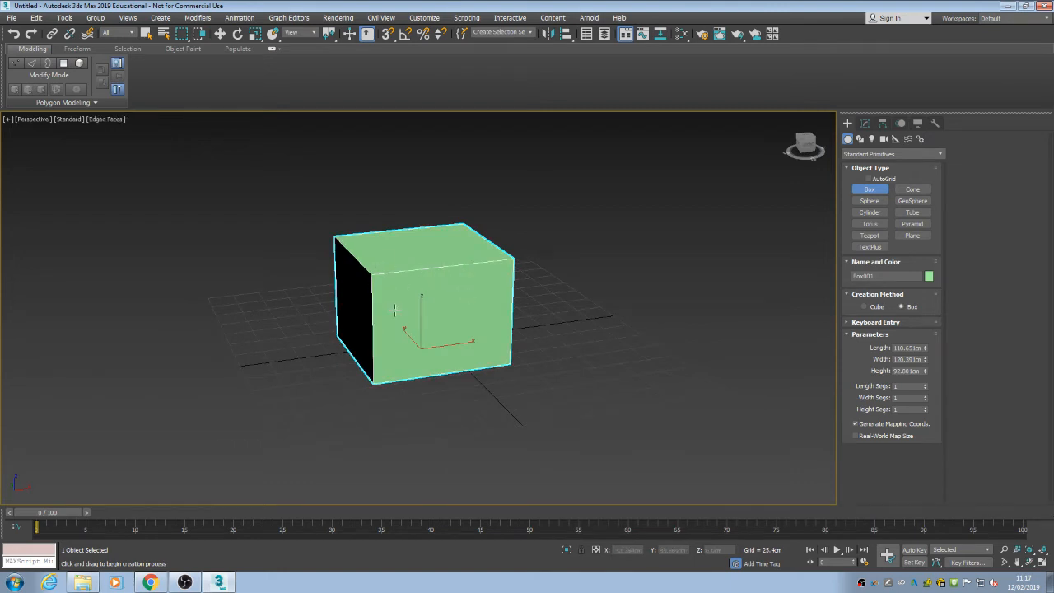
pyautogui.keyDown('alt'); pyautogui.moveTo(395, 310); pyautogui.dragTo(407, 323, button='middle'); pyautogui.keyUp('alt')
# End box creation and move the box off the grid's centre, raising it to a Z position of about 95 cm.
pyautogui.rightClick(410, 327)
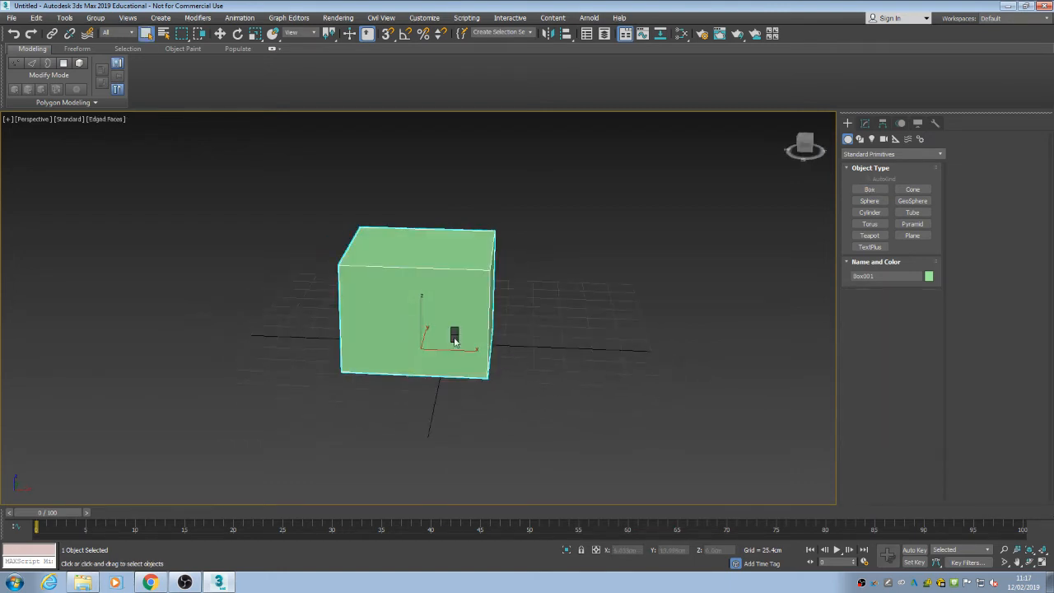
pyautogui.press('w')
pyautogui.moveTo(415, 309); pyautogui.dragTo(335, 203)
pyautogui.moveTo(445, 270); pyautogui.dragTo(375, 309, button='middle')
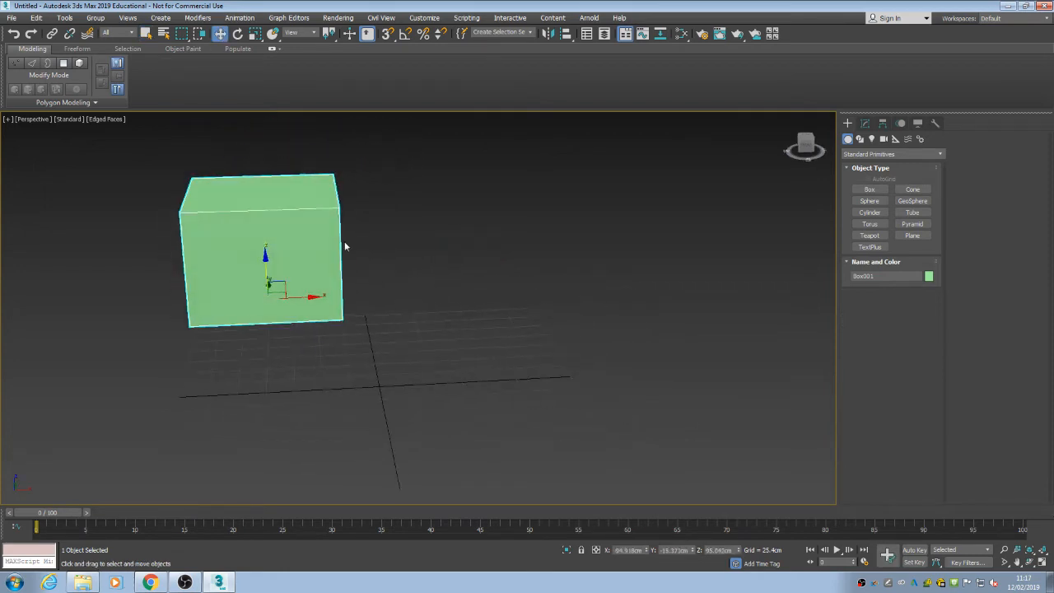
# Create a sphere beside the box, smaller than it, and move it above the grid to a Z position of about 138 cm.
pyautogui.click(153, 20)
pyautogui.moveTo(189, 38)
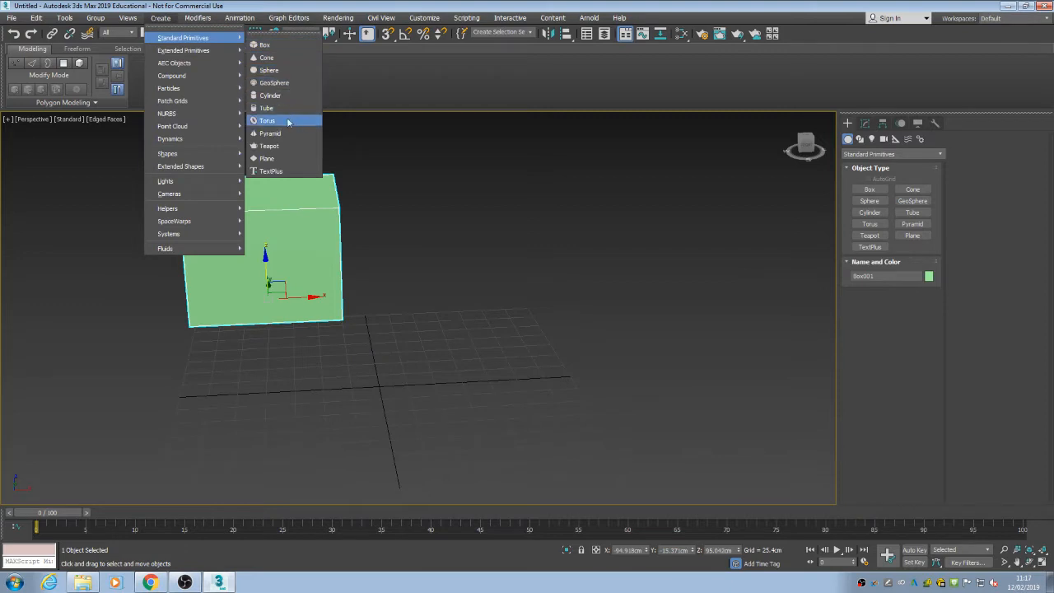
pyautogui.click(272, 70)
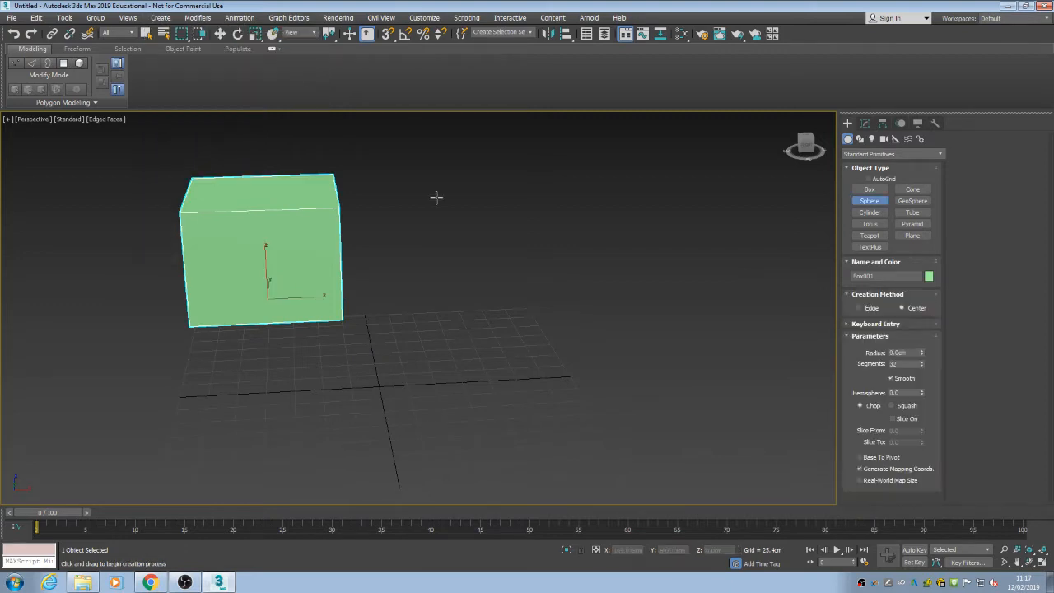
pyautogui.moveTo(509, 381); pyautogui.dragTo(515, 216)
pyautogui.rightClick(515, 381)
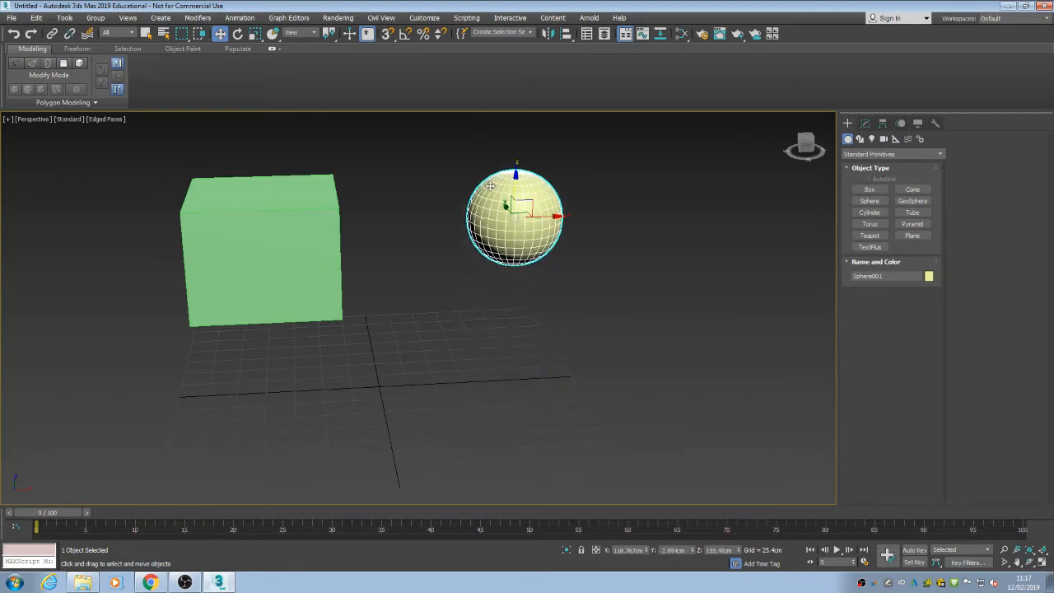
pyautogui.keyDown('alt'); pyautogui.moveTo(515, 216); pyautogui.dragTo(513, 191, button='middle'); pyautogui.keyUp('alt')
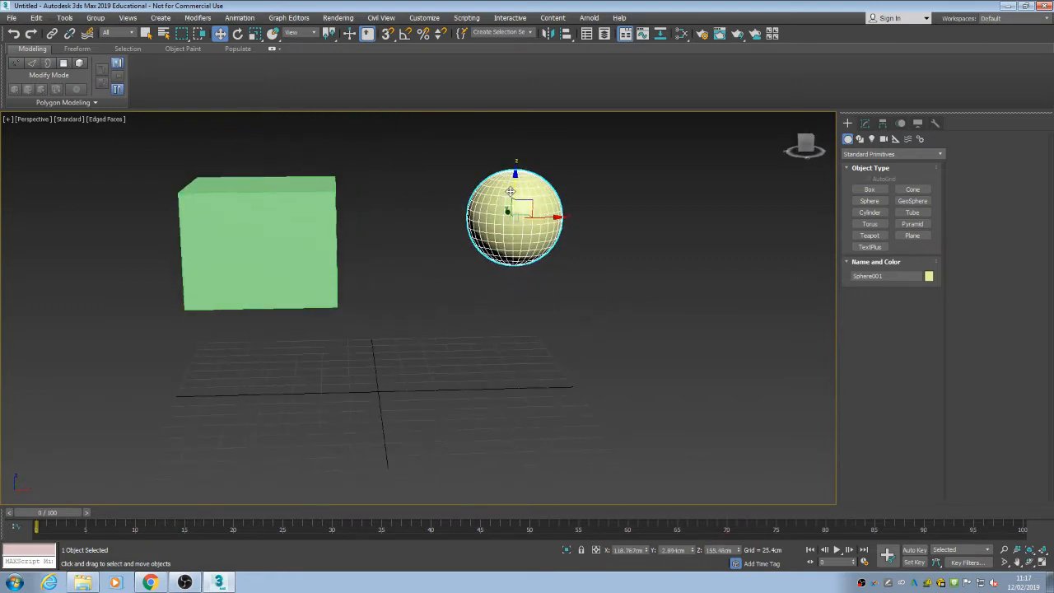
pyautogui.moveTo(513, 191); pyautogui.dragTo(514, 212)
pyautogui.keyDown('alt'); pyautogui.moveTo(393, 205); pyautogui.dragTo(442, 304, button='middle'); pyautogui.keyUp('alt')
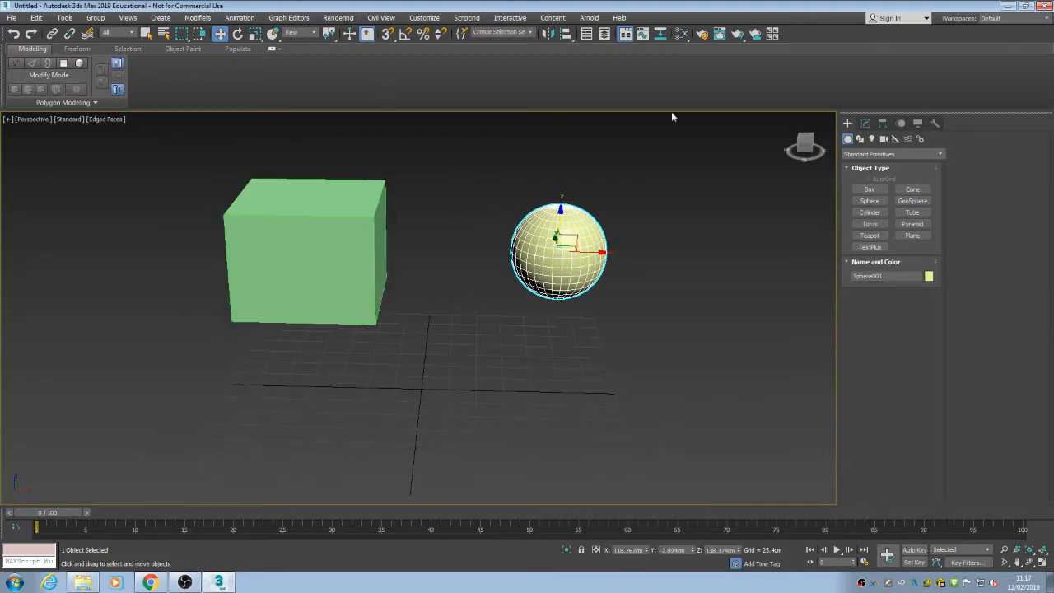
# Deselect the sphere, run the FractureVoronoi_v1.1 script from the Desktop, and move its dialog clear of the box.
pyautogui.click(514, 218)
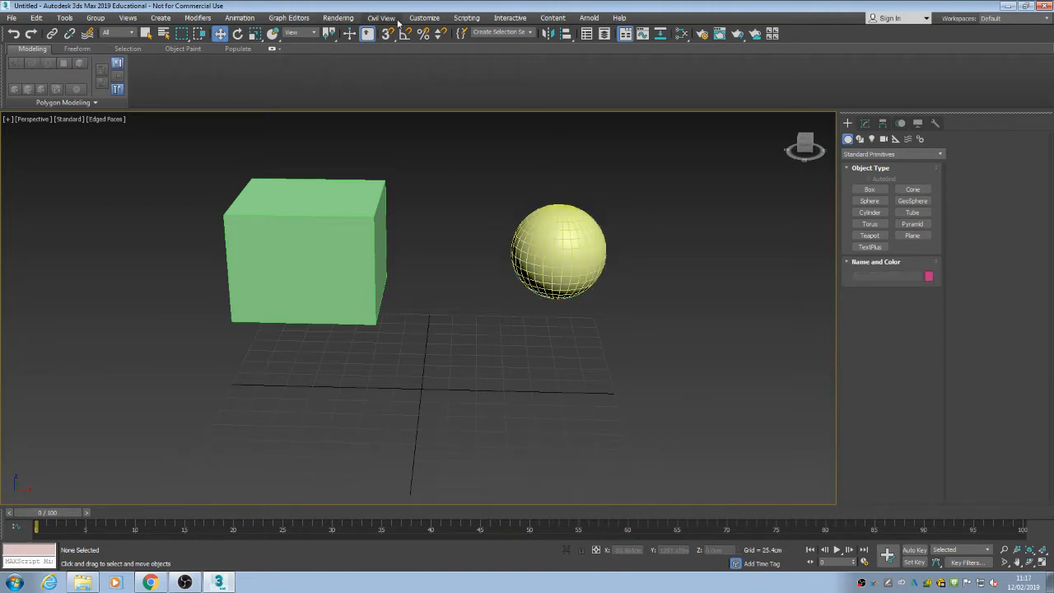
pyautogui.click(467, 18)
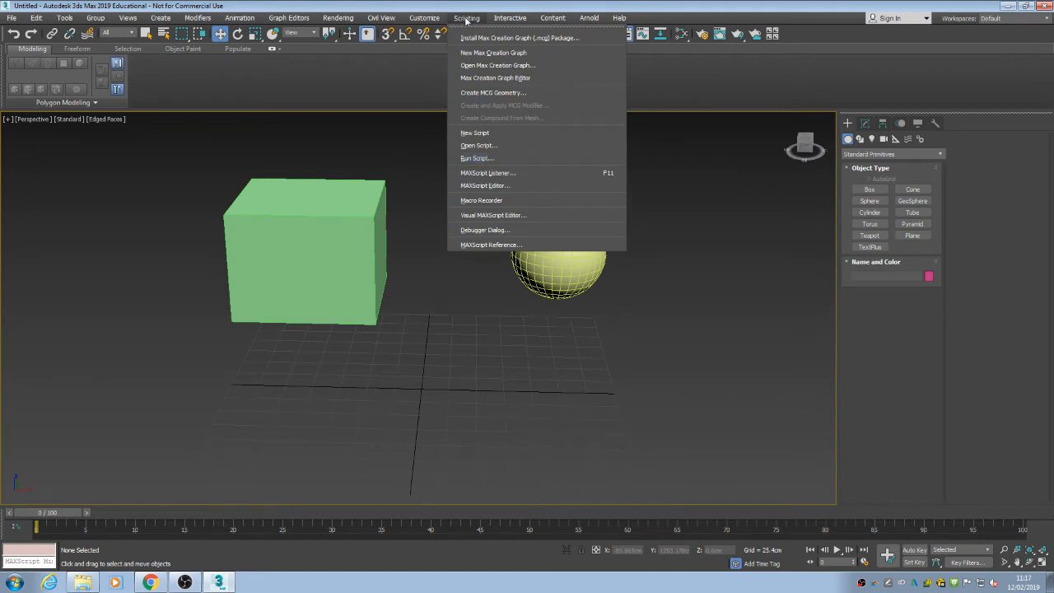
pyautogui.click(482, 158)
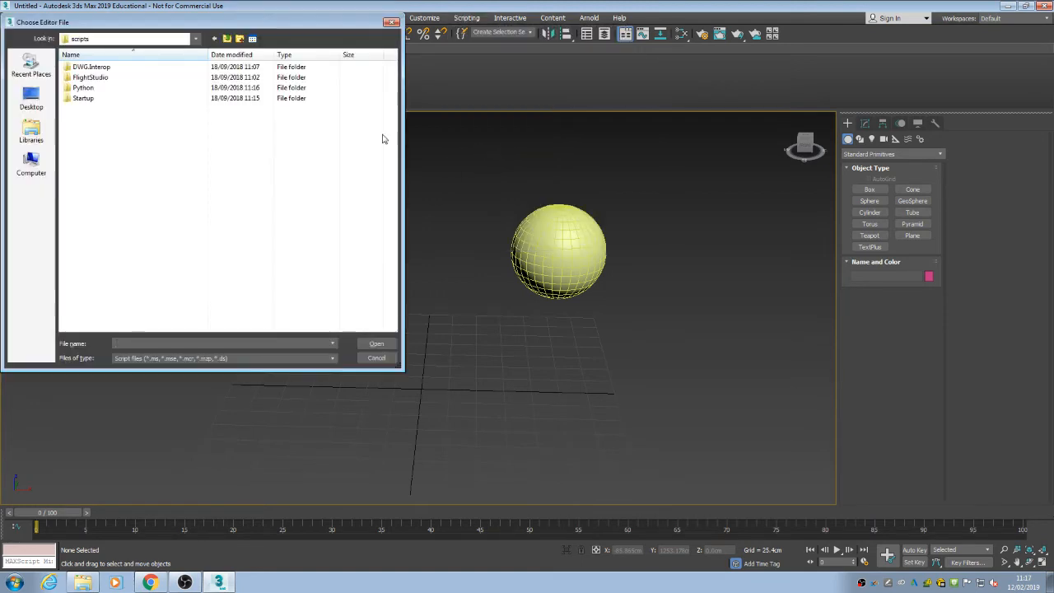
pyautogui.click(37, 100)
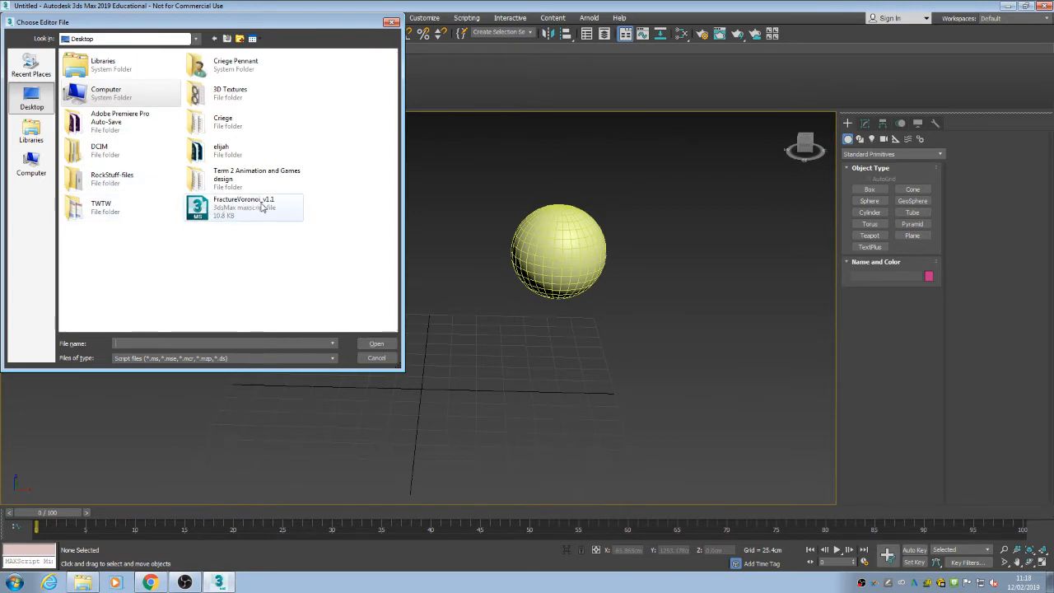
pyautogui.click(205, 216)
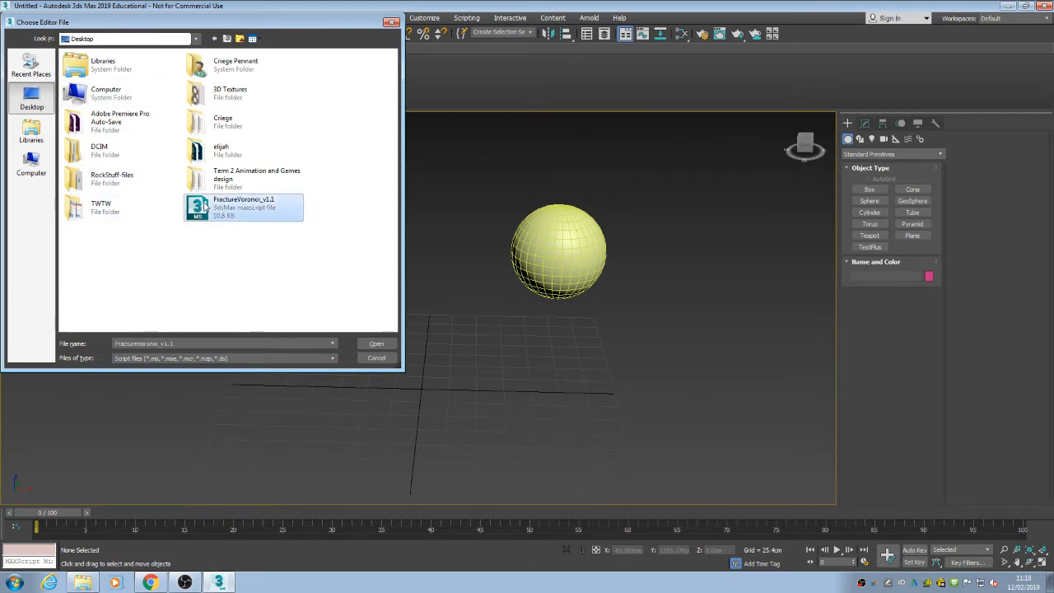
pyautogui.click(376, 345)
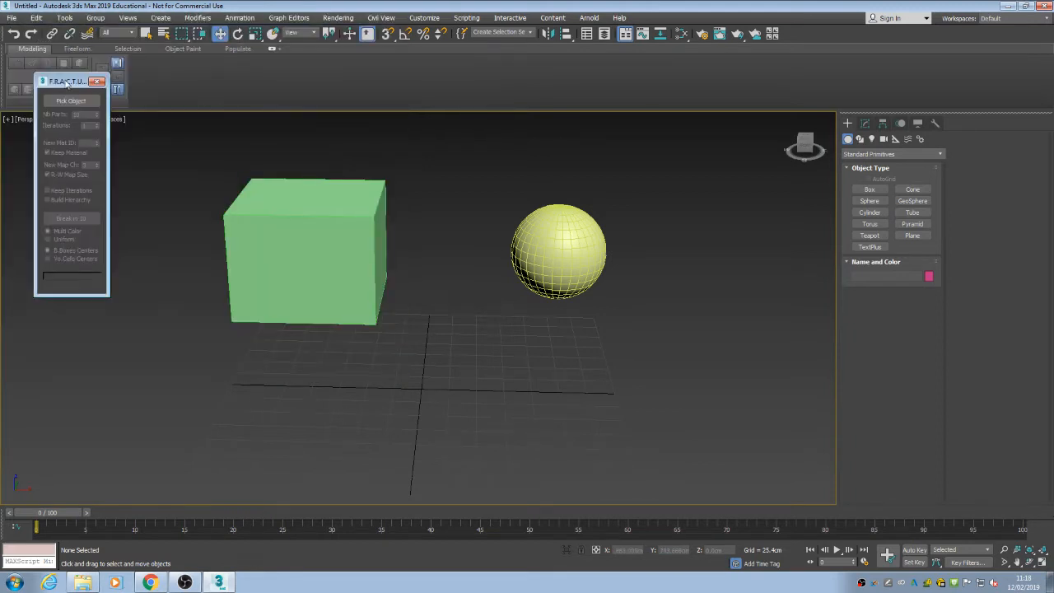
pyautogui.moveTo(68, 82); pyautogui.dragTo(43, 138)
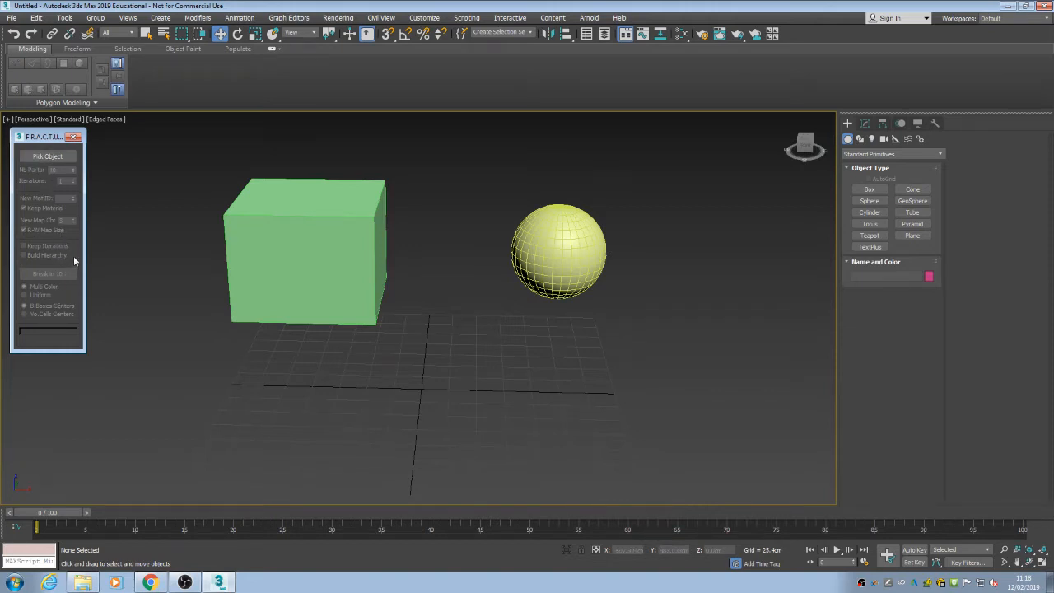
# Pick the green box as the object to fracture in the Fracture Voronoi dialog.
pyautogui.click(316, 216)
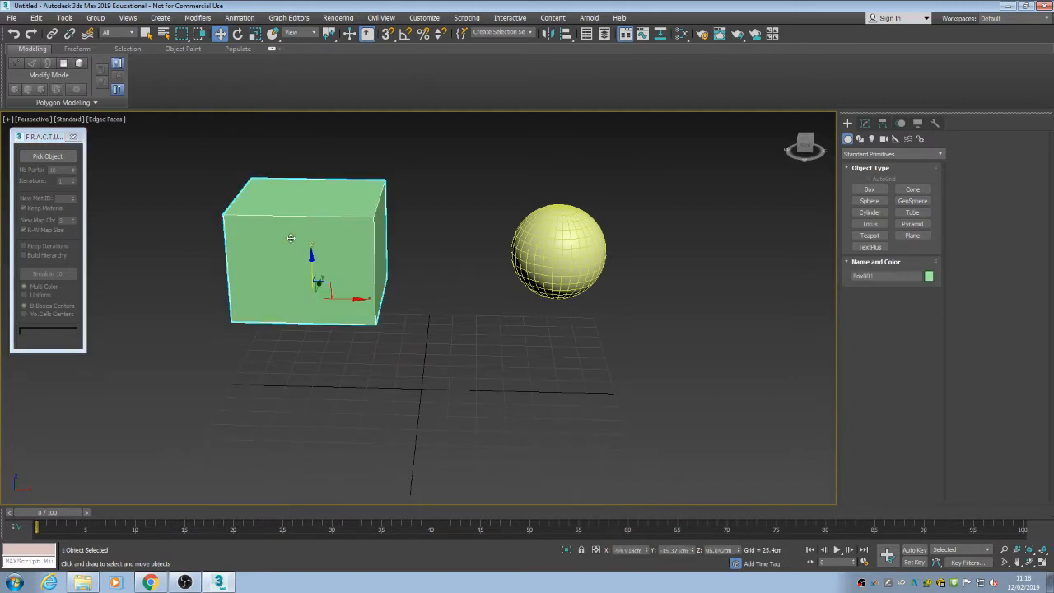
pyautogui.click(47, 158)
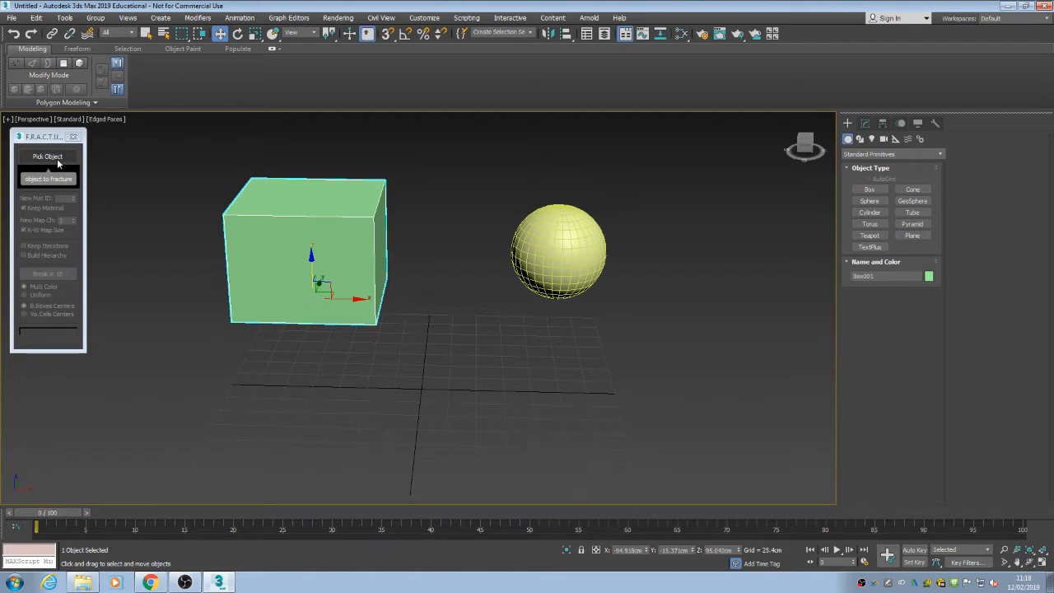
pyautogui.click(54, 155)
pyautogui.click(271, 241)
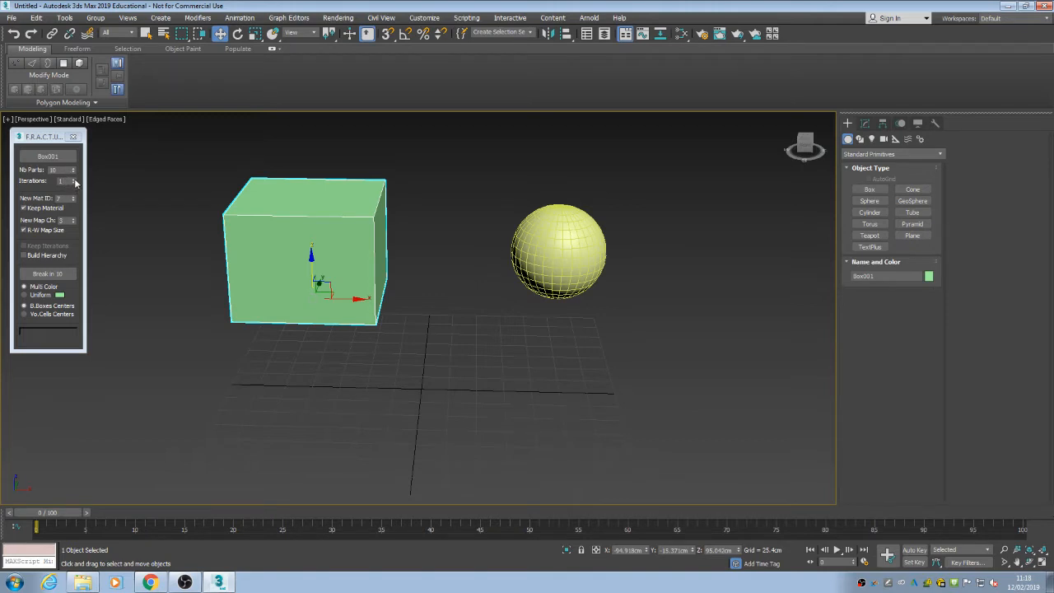
# Set the fracture to 5 parts with 2 iterations and break the box.
pyautogui.click(73, 178)
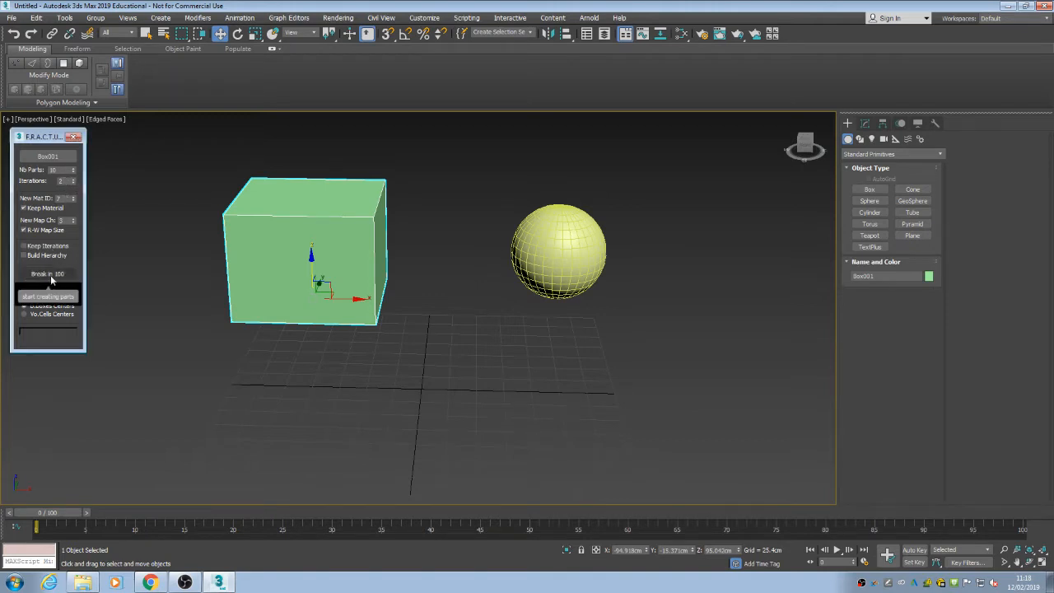
pyautogui.doubleClick(52, 170)
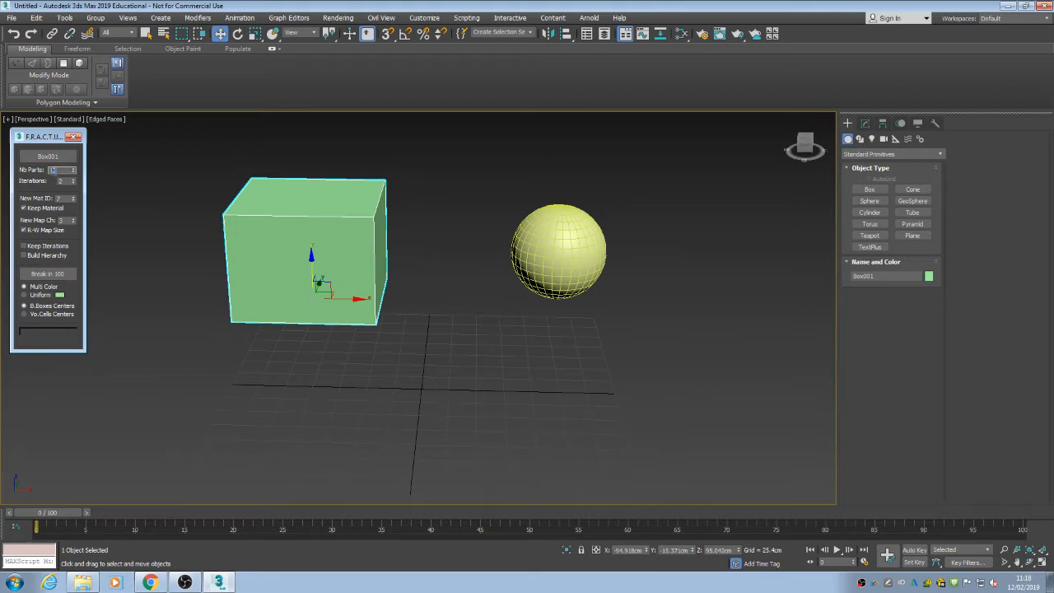
pyautogui.write('5')
pyautogui.press('Return')
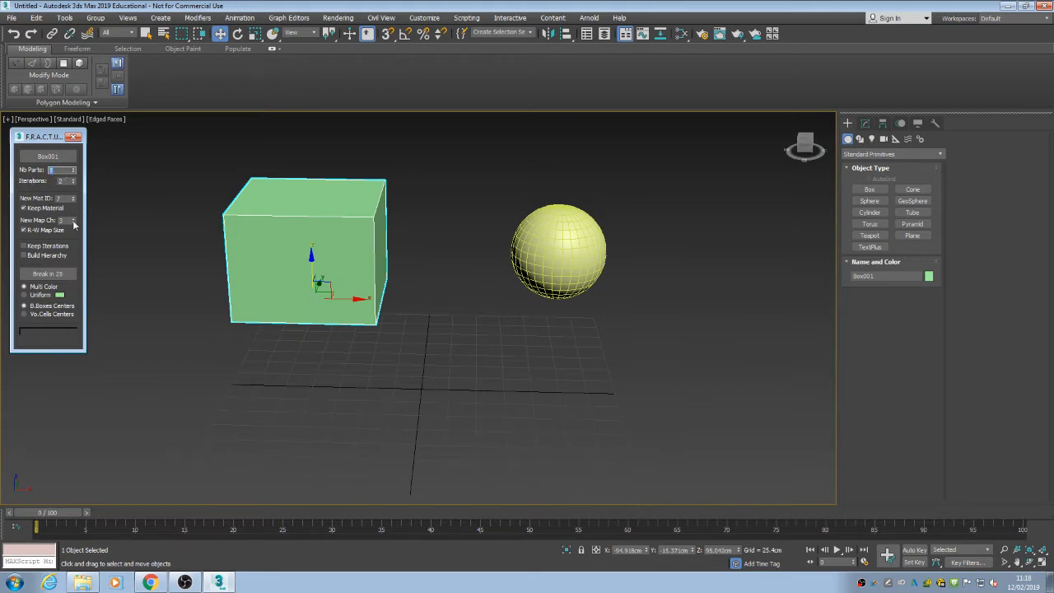
pyautogui.click(51, 278)
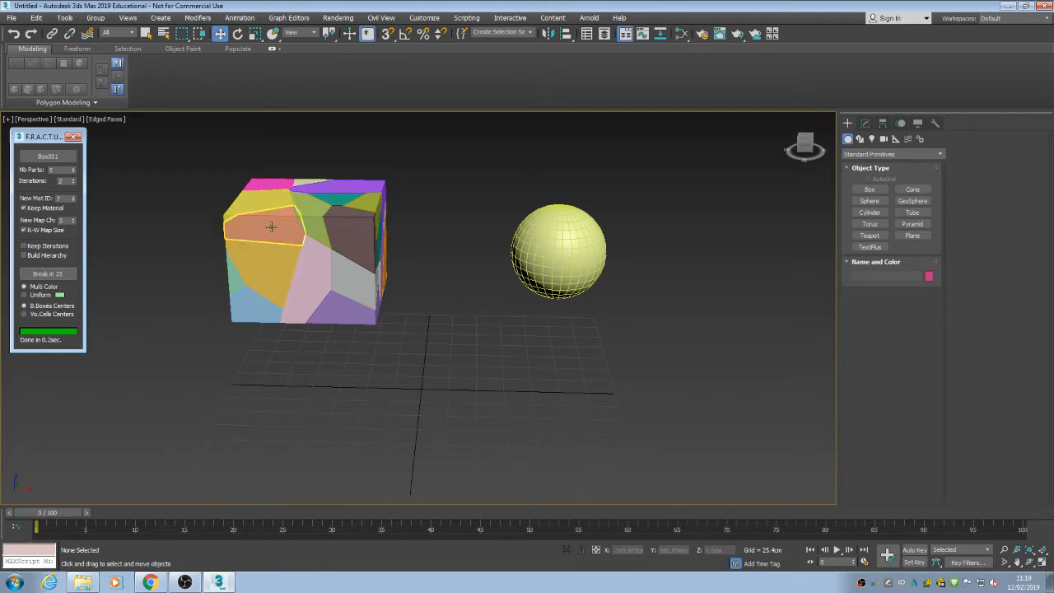
# Pull the olive corner fragment out of the fractured box to inspect its shape, and undo the move.
pyautogui.keyDown('alt'); pyautogui.moveTo(248, 225); pyautogui.dragTo(361, 244, button='middle'); pyautogui.keyUp('alt')
pyautogui.click(377, 208)
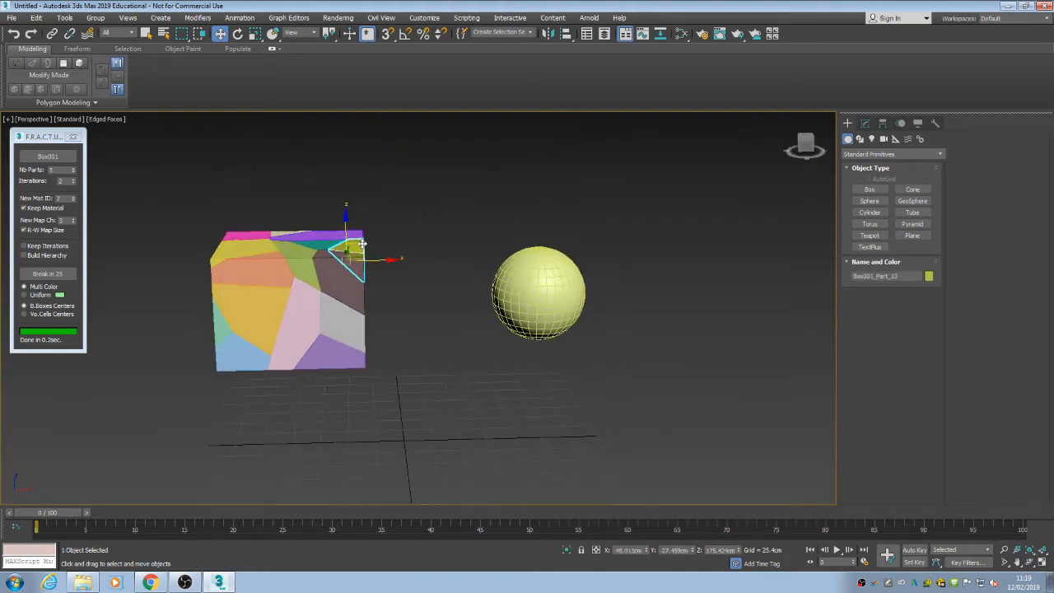
pyautogui.moveTo(362, 244); pyautogui.dragTo(449, 196)
pyautogui.keyDown('alt'); pyautogui.moveTo(449, 196); pyautogui.dragTo(479, 196, button='middle'); pyautogui.keyUp('alt')
pyautogui.scroll(5, 403, 224)
pyautogui.click(803, 121)
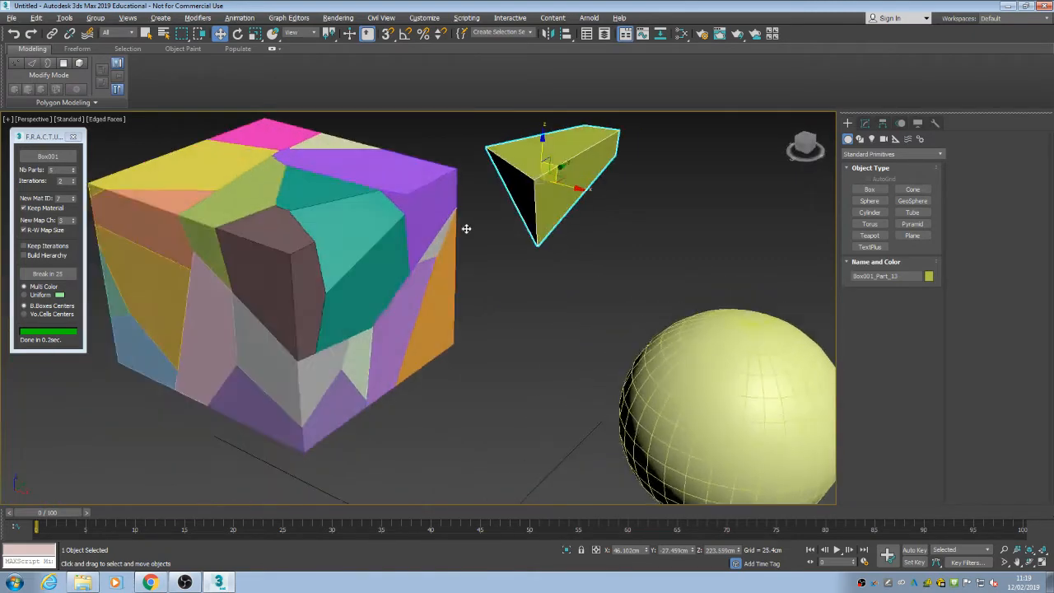
pyautogui.hotkey('shift', 'z')
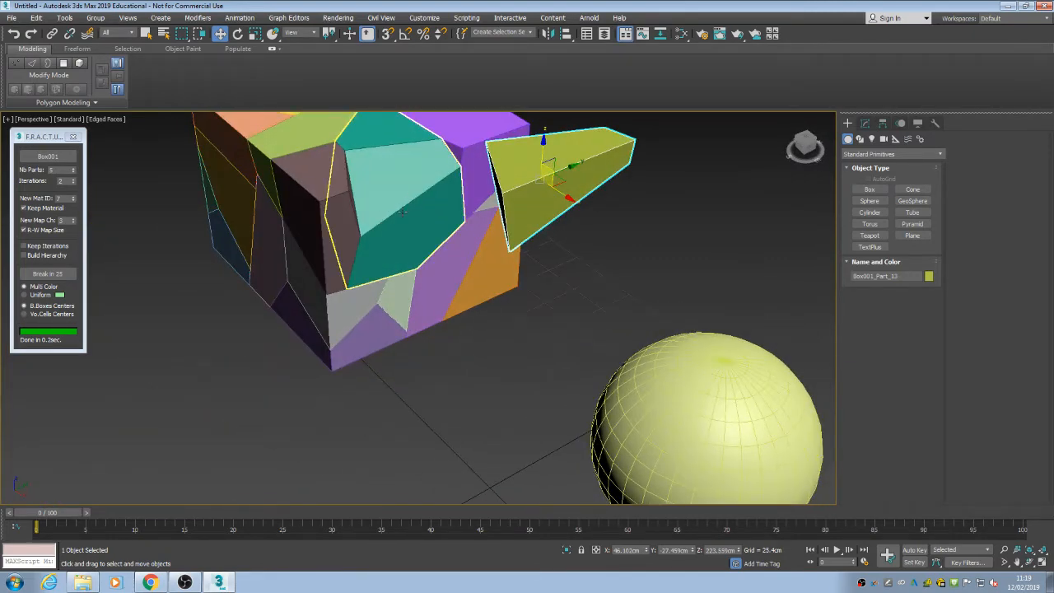
pyautogui.hotkey('ctrl', 'z')
pyautogui.moveTo(363, 261)
pyautogui.keyDown('alt'); pyautogui.mouseDown(button='middle')
pyautogui.moveTo(432, 221)
pyautogui.moveTo(472, 247)
pyautogui.mouseUp(button='middle'); pyautogui.keyUp('alt')
pyautogui.scroll(-3, 432, 221)
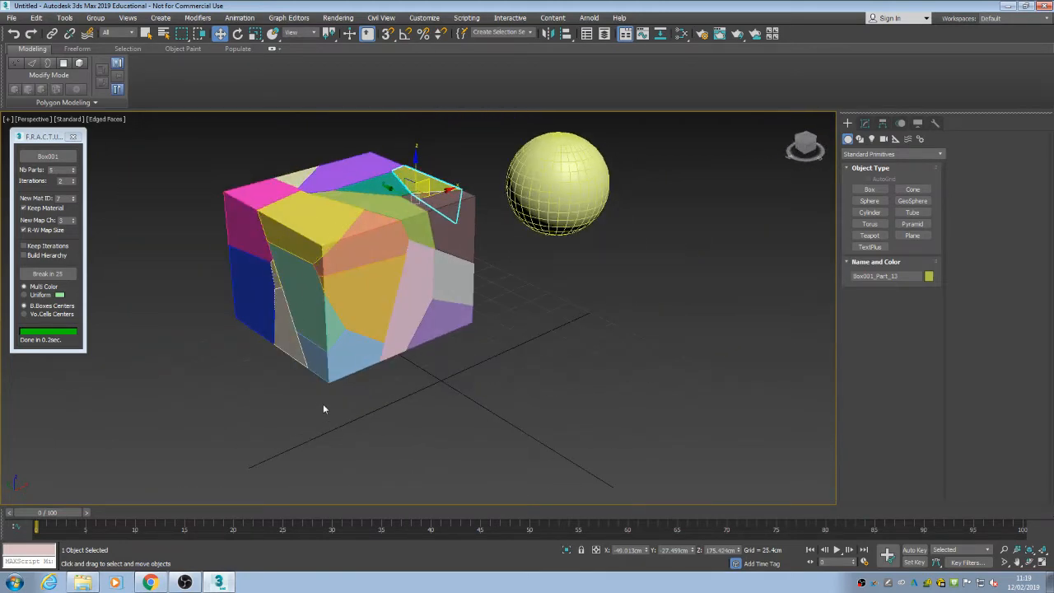
# Pick the orange fragment on the box's upper front edge and break it into 10 parts with 1 iteration.
pyautogui.click(370, 244)
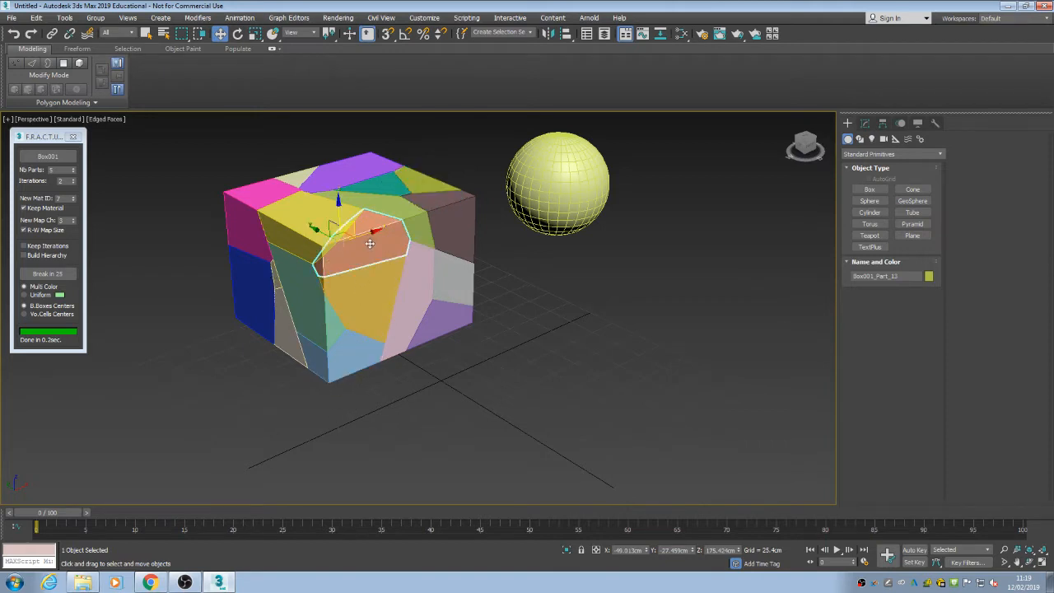
pyautogui.click(56, 156)
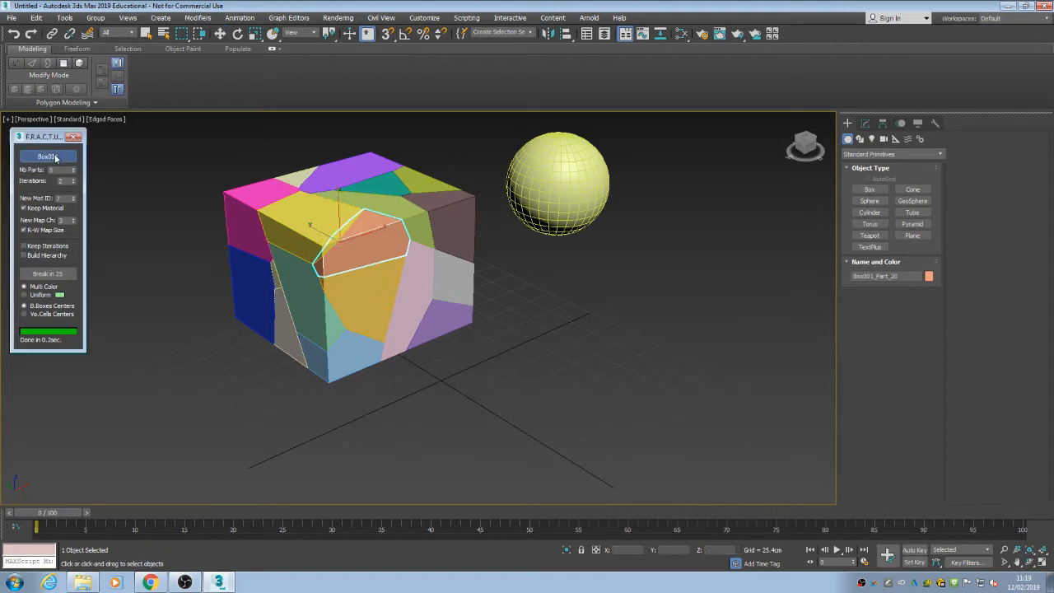
pyautogui.click(370, 241)
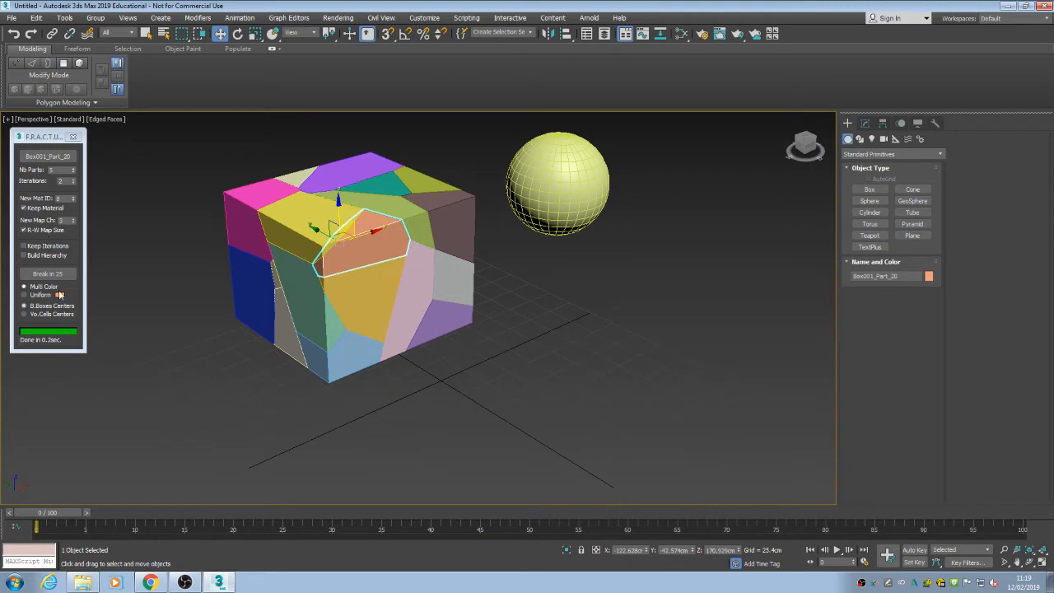
pyautogui.click(72, 183)
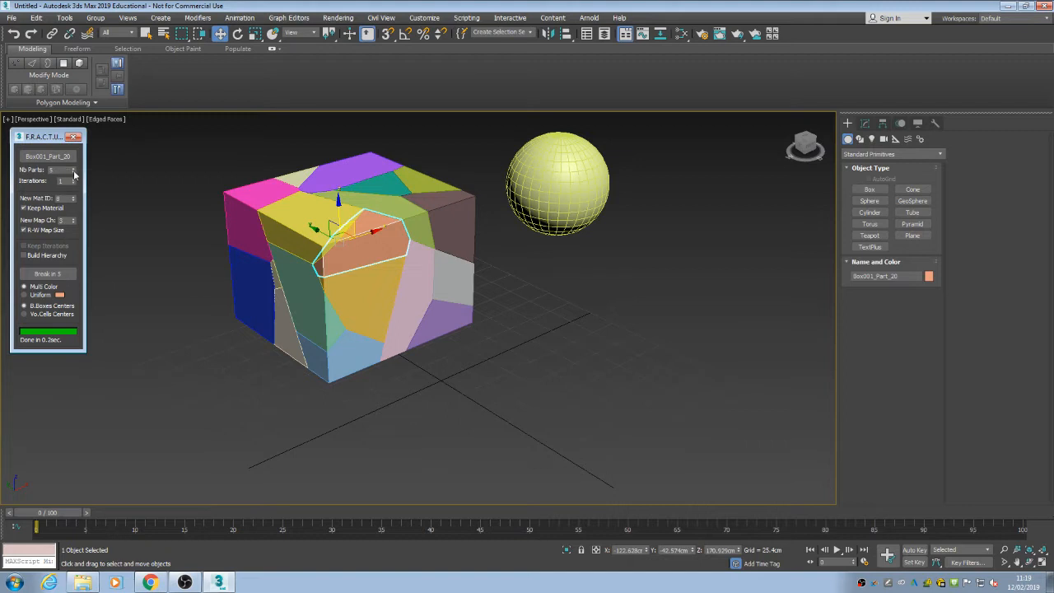
pyautogui.doubleClick(49, 170)
pyautogui.write('10')
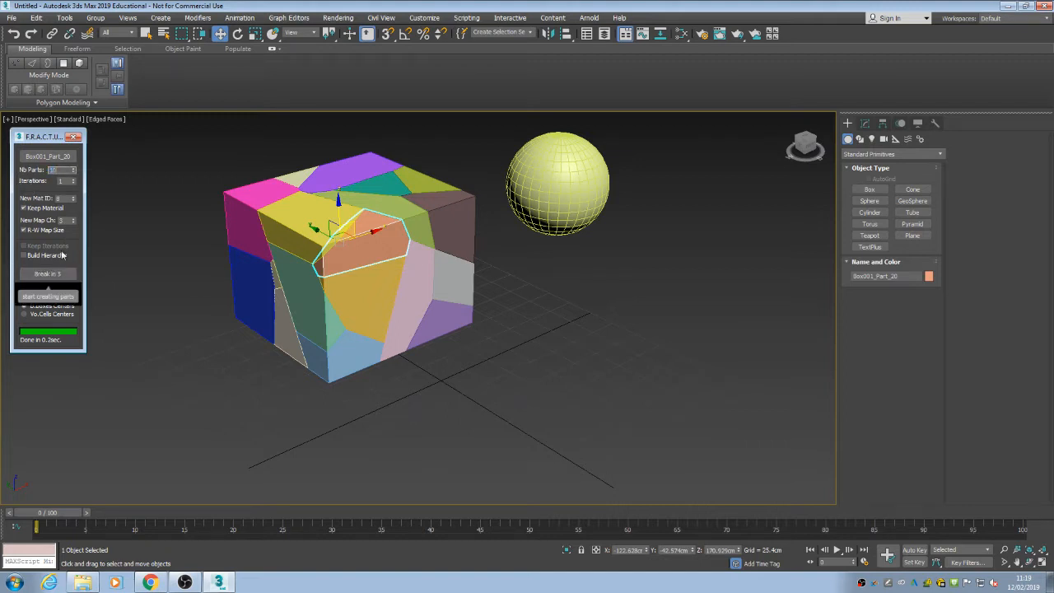
pyautogui.press('Tab')
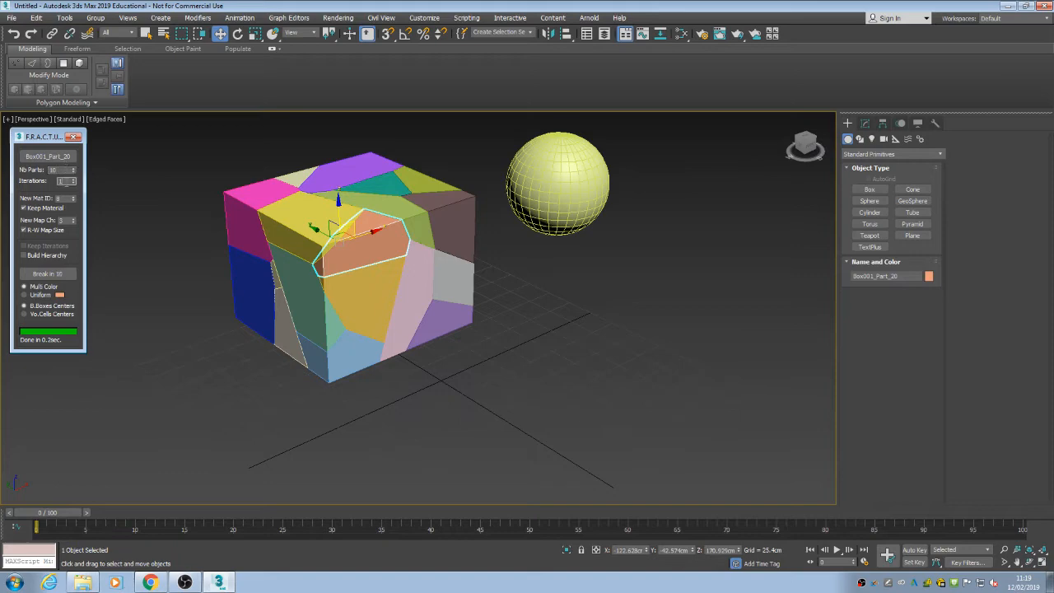
pyautogui.click(54, 276)
# Pick the lilac piece inside the newly broken area and break it into 10 parts with 1 iteration.
pyautogui.scroll(5, 393, 272)
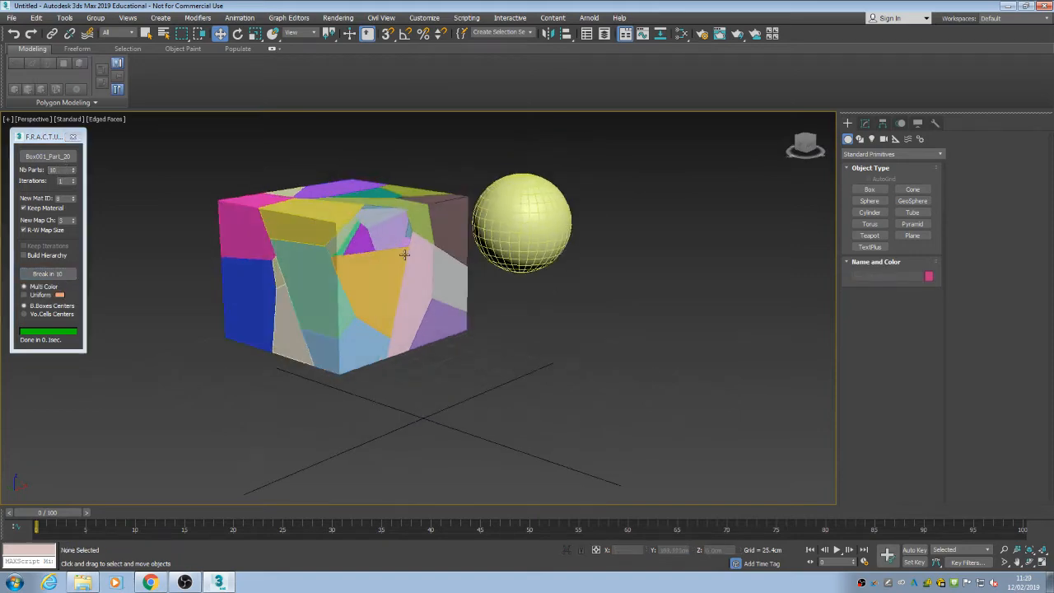
pyautogui.click(401, 217)
pyautogui.keyDown('alt'); pyautogui.moveTo(388, 222); pyautogui.dragTo(356, 223, button='middle'); pyautogui.keyUp('alt')
pyautogui.click(25, 155)
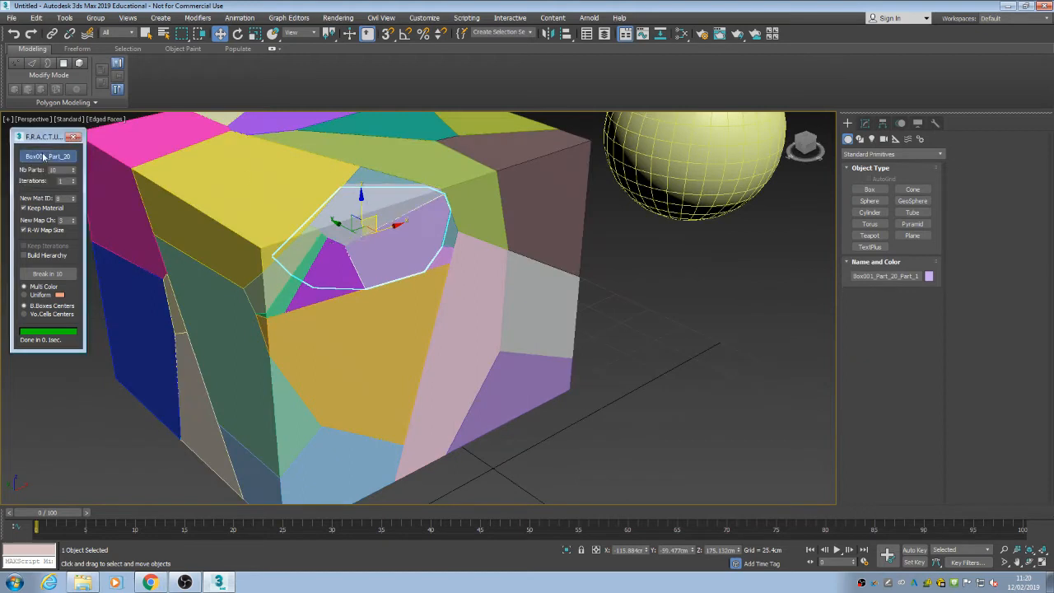
pyautogui.click(412, 253)
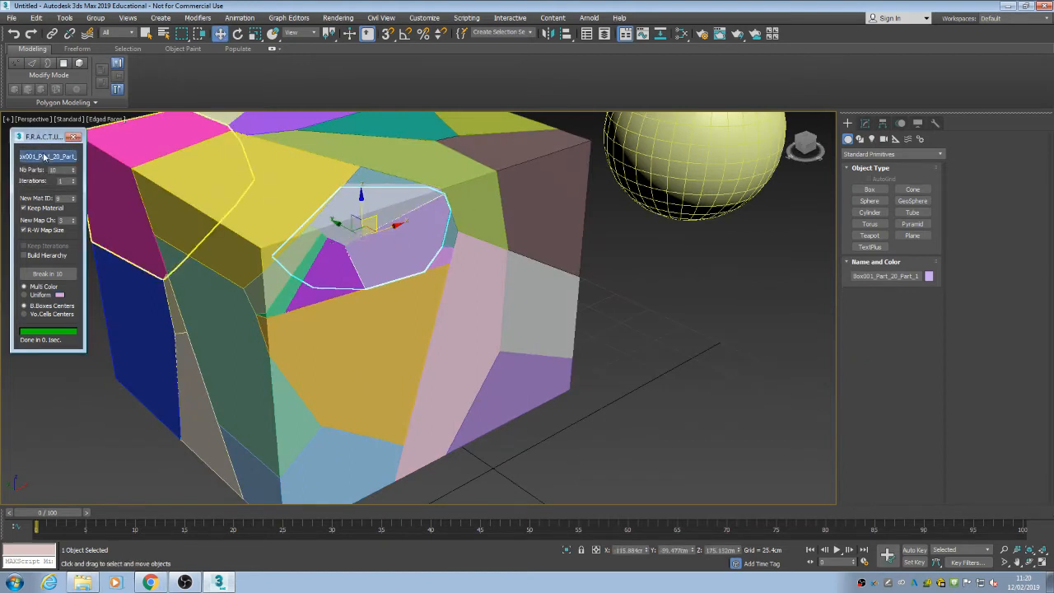
pyautogui.click(45, 156)
pyautogui.click(54, 275)
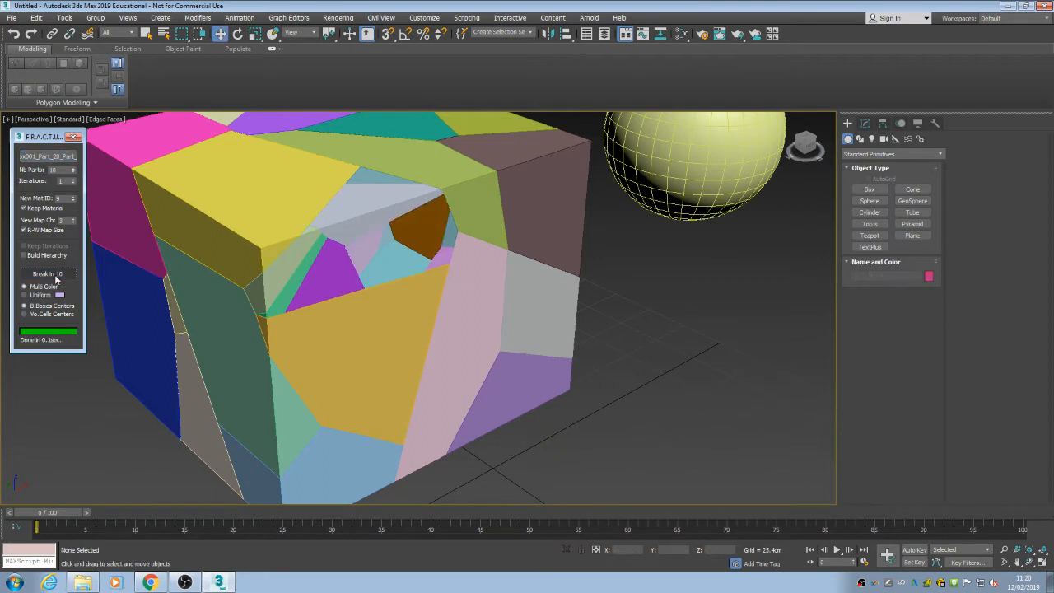
# Show the MassFX Toolbar and dock it at the end of the main toolbar.
pyautogui.scroll(-8, 330, 334)
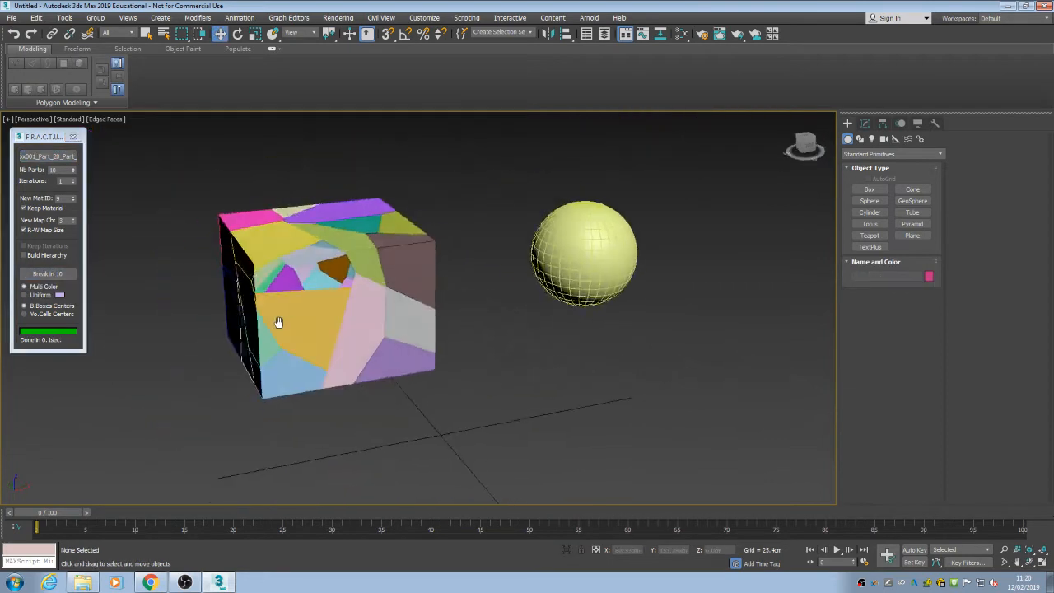
pyautogui.keyDown('alt'); pyautogui.moveTo(243, 309); pyautogui.dragTo(233, 276, button='middle'); pyautogui.keyUp('alt')
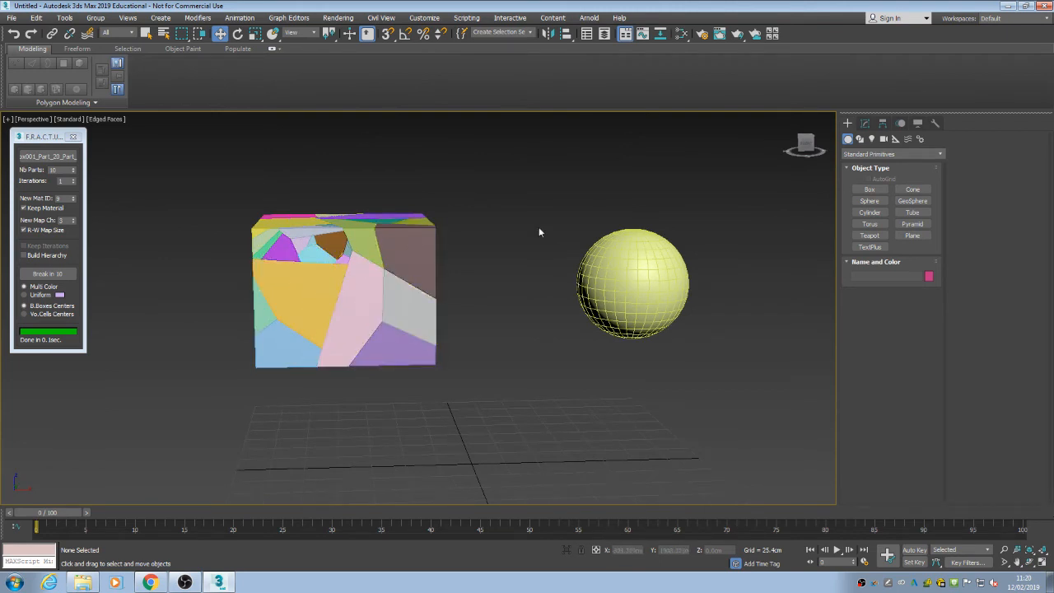
pyautogui.rightClick(792, 36)
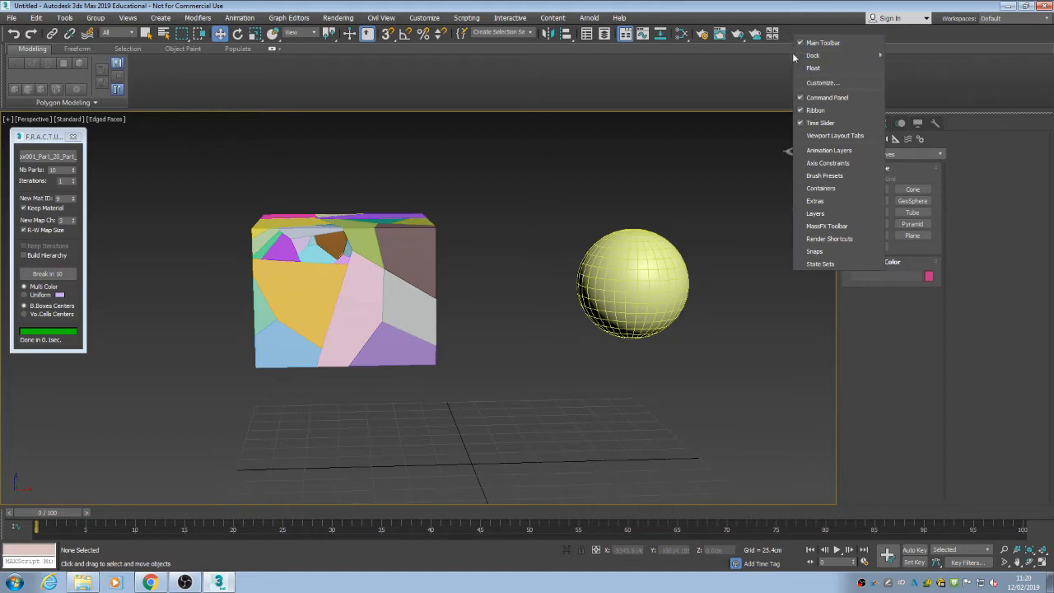
pyautogui.click(819, 226)
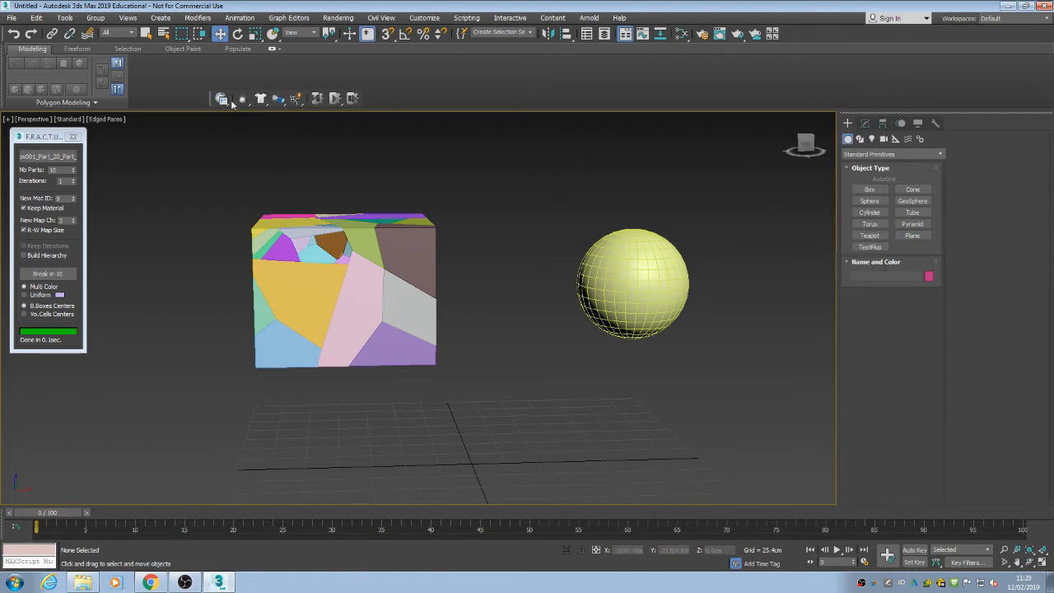
pyautogui.moveTo(211, 98); pyautogui.dragTo(353, 57)
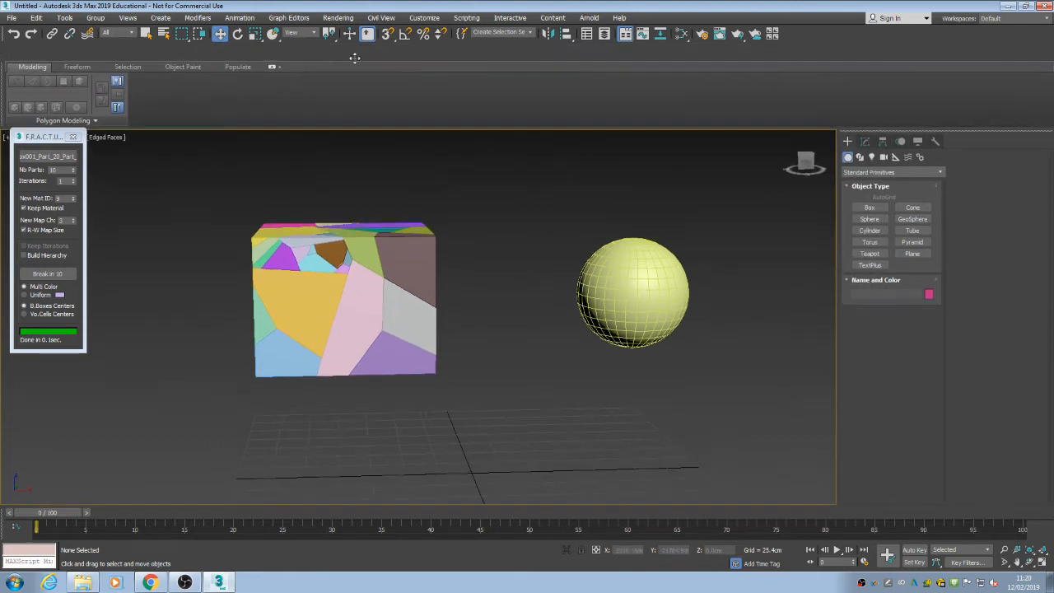
pyautogui.moveTo(539, 63); pyautogui.dragTo(785, 34)
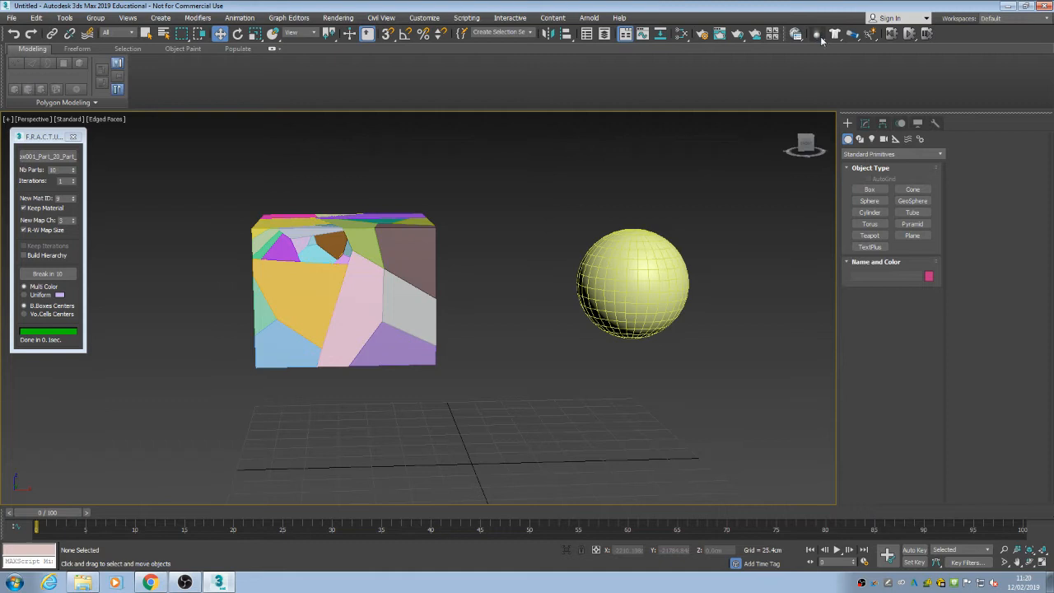
pyautogui.moveTo(821, 38); pyautogui.dragTo(865, 57)
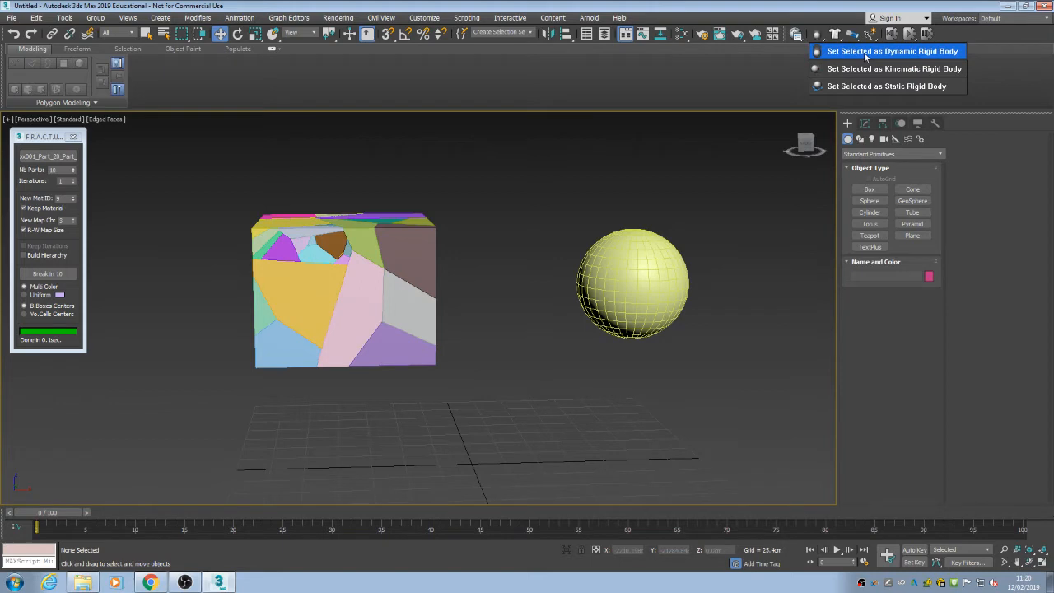
pyautogui.moveTo(865, 56); pyautogui.dragTo(863, 76)
pyautogui.click(531, 198)
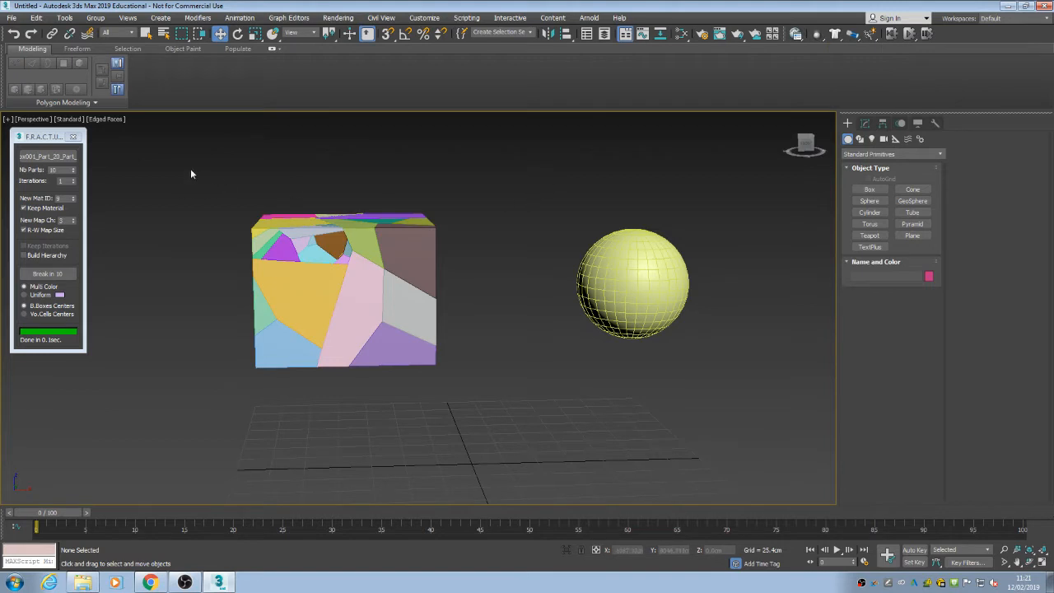
# Select all fragments of the fractured box and set them as dynamic rigid bodies.
pyautogui.moveTo(440, 373); pyautogui.dragTo(439, 369)
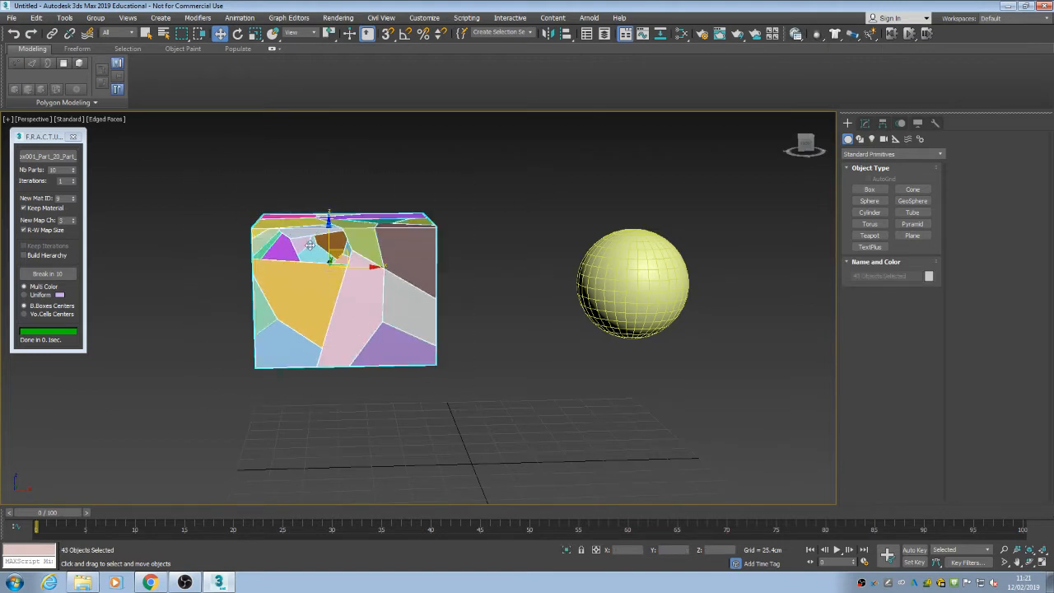
pyautogui.moveTo(818, 36); pyautogui.dragTo(857, 56)
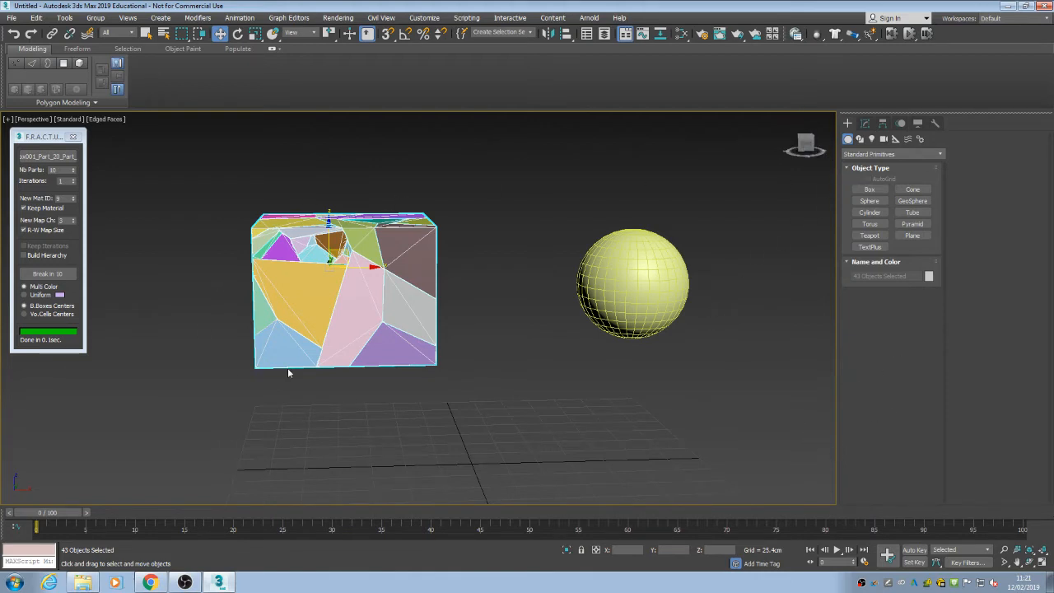
# Open MassFX Tools beside the fracture dialog, run the rigid body simulation on the box fragments and bake all of it.
pyautogui.click(796, 36)
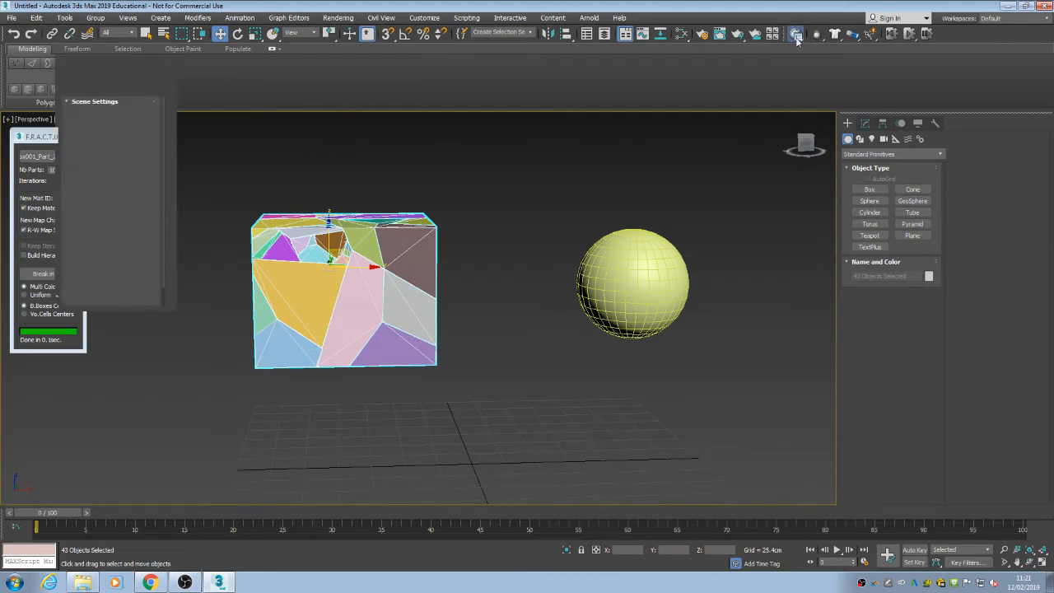
pyautogui.moveTo(109, 64); pyautogui.dragTo(148, 140)
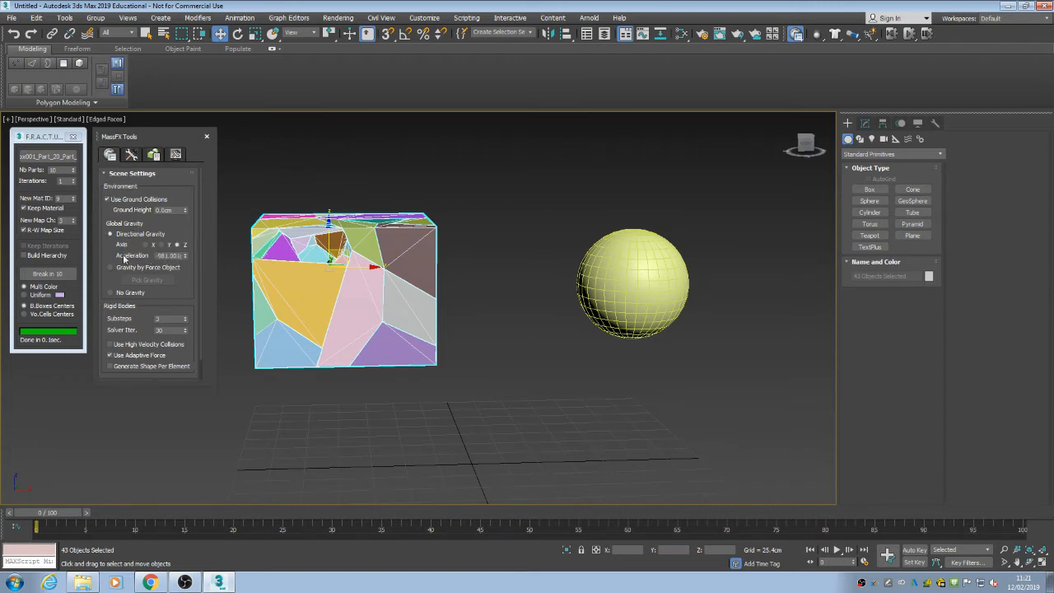
pyautogui.click(132, 155)
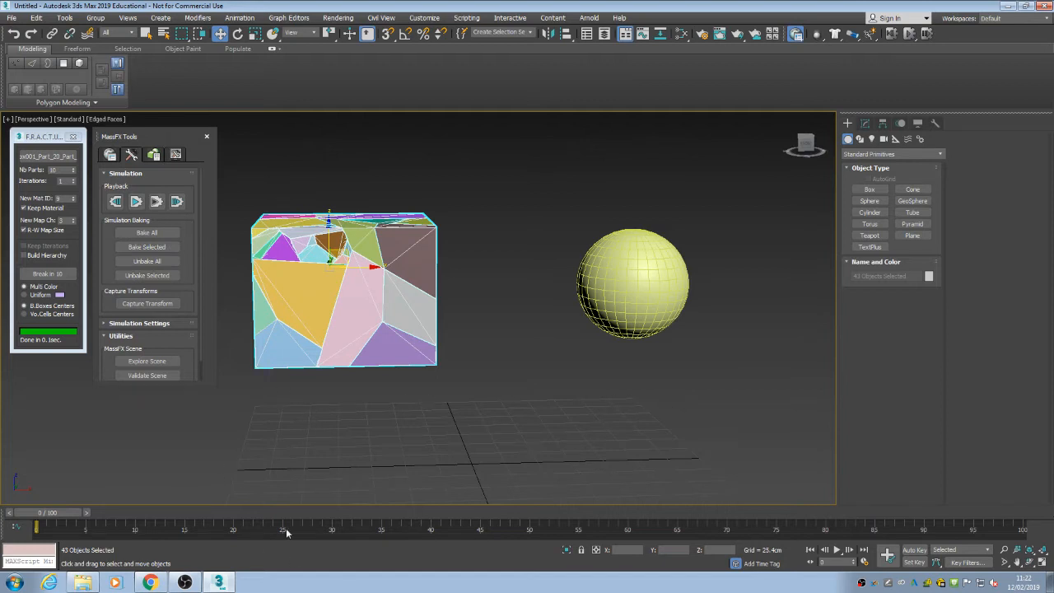
pyautogui.moveTo(441, 460); pyautogui.dragTo(517, 340, button='middle')
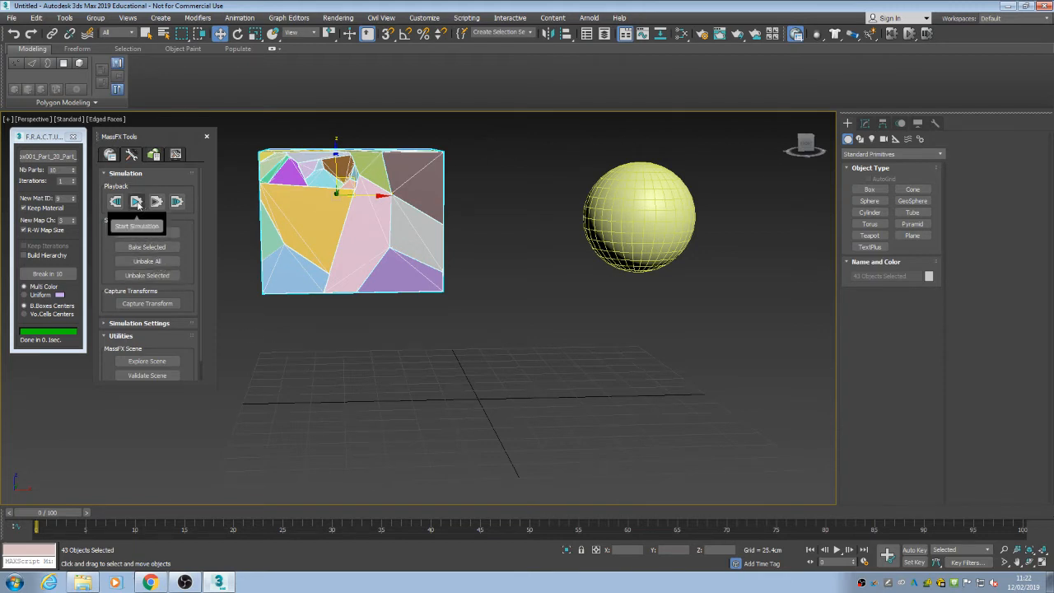
pyautogui.click(143, 233)
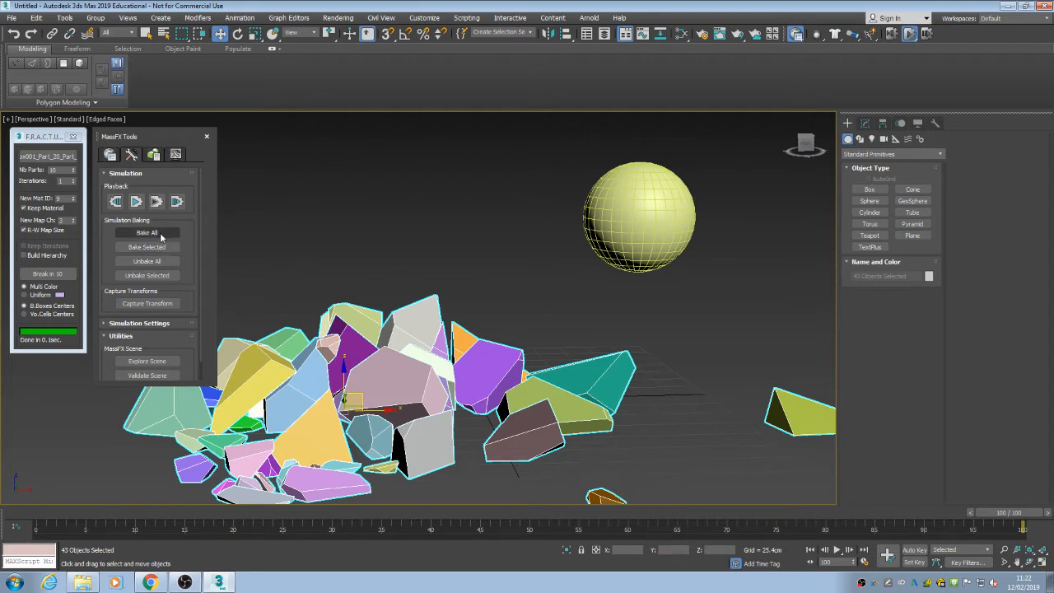
pyautogui.click(147, 233)
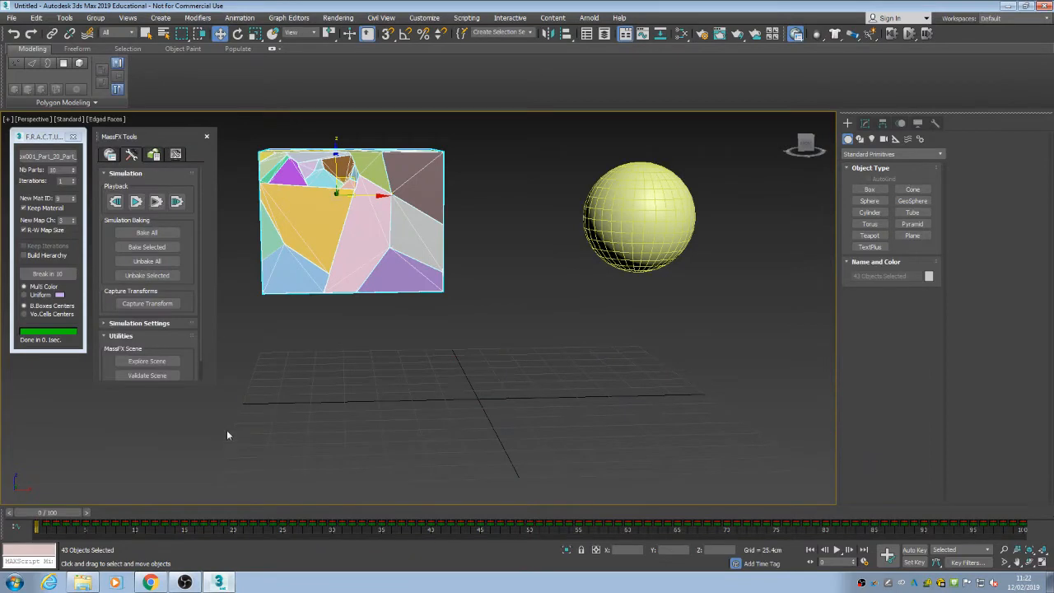
# Deselect the fragments and scrub the baked animation to frame 71 and back to frame 6 to examine the box's collapse.
pyautogui.click(484, 176)
pyautogui.scroll(-3, 483, 202)
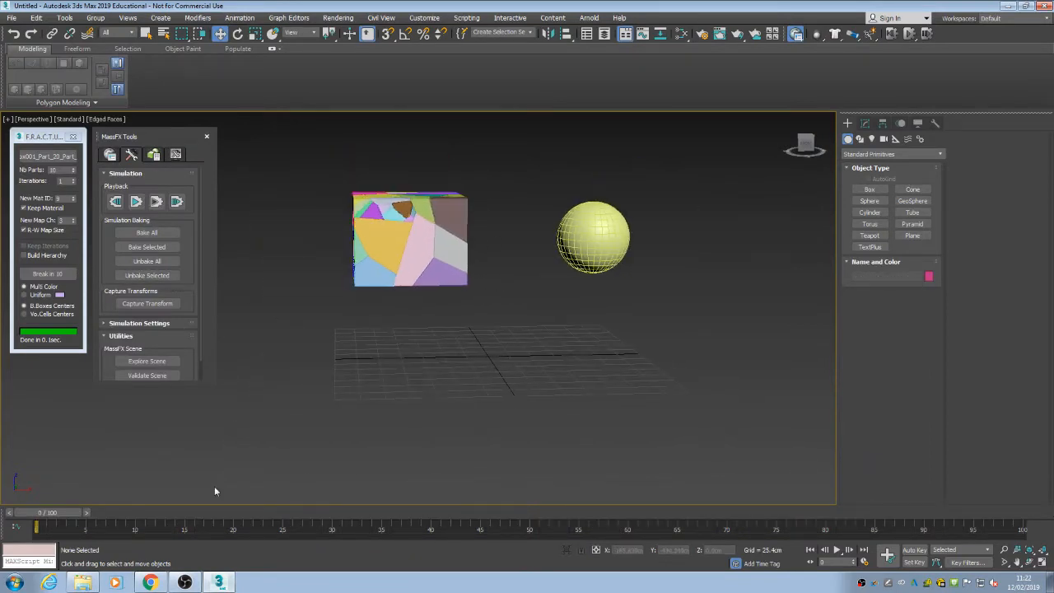
pyautogui.moveTo(40, 513); pyautogui.dragTo(737, 544)
pyautogui.press('w')
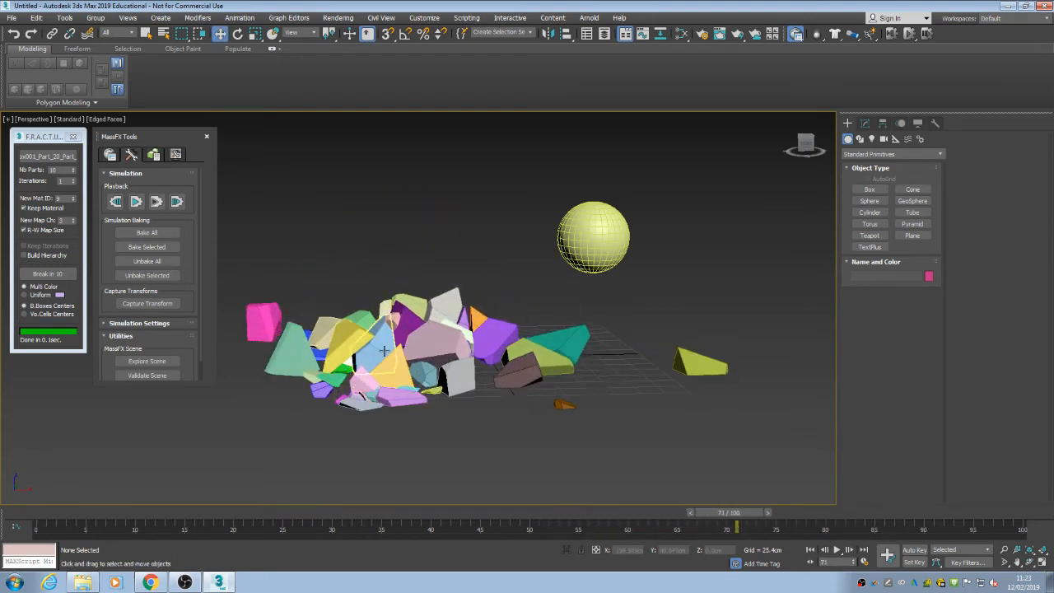
pyautogui.moveTo(386, 352); pyautogui.dragTo(508, 439, button='middle')
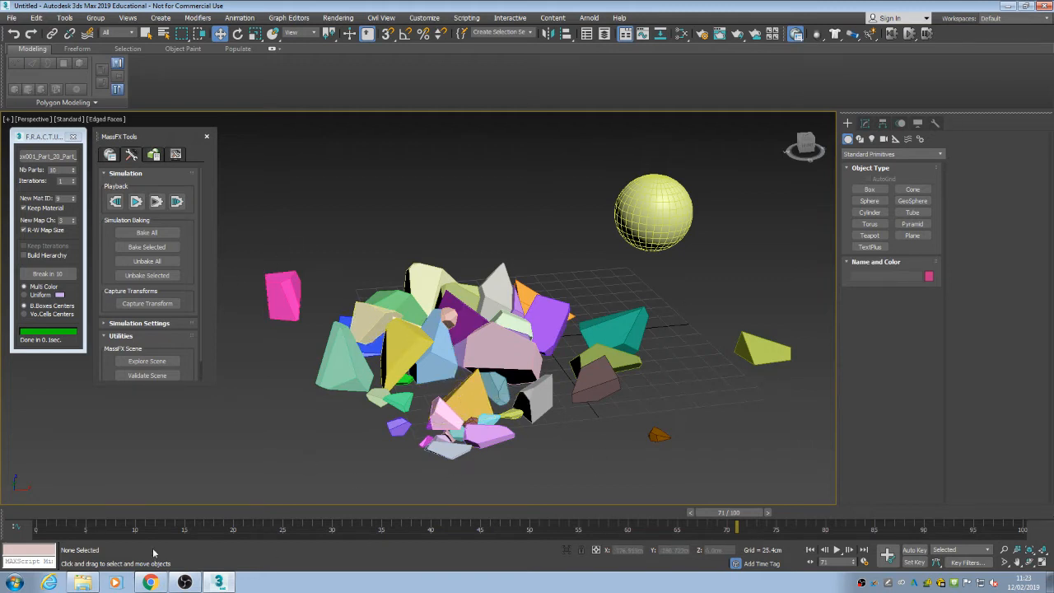
pyautogui.moveTo(739, 519); pyautogui.dragTo(656, 502)
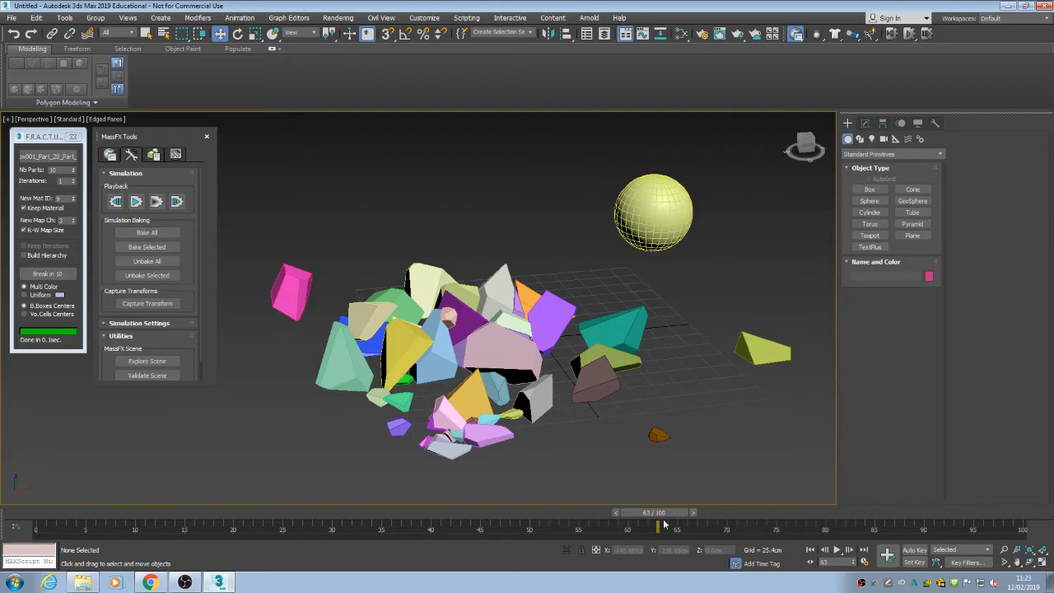
pyautogui.moveTo(656, 512); pyautogui.dragTo(104, 512)
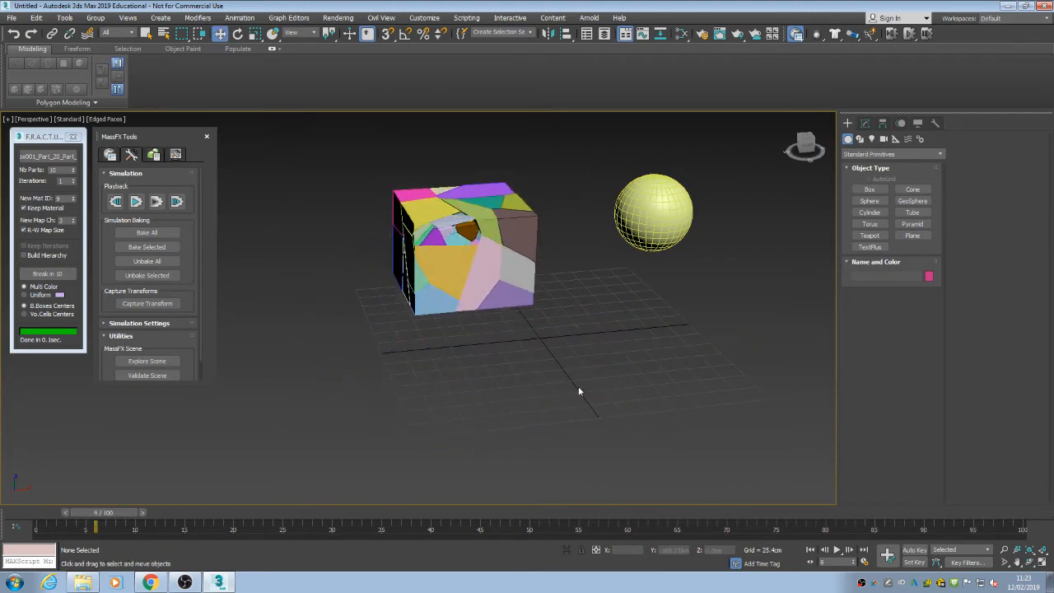
# Pick the sphere as the object to fracture and break it into 75 parts with 1 iteration.
pyautogui.click(661, 202)
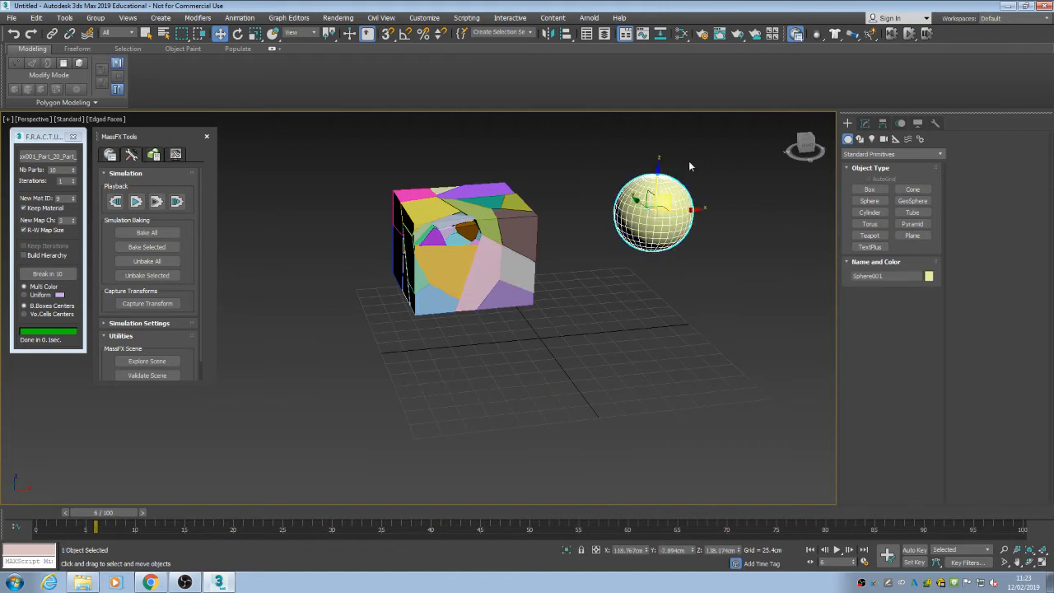
pyautogui.click(37, 161)
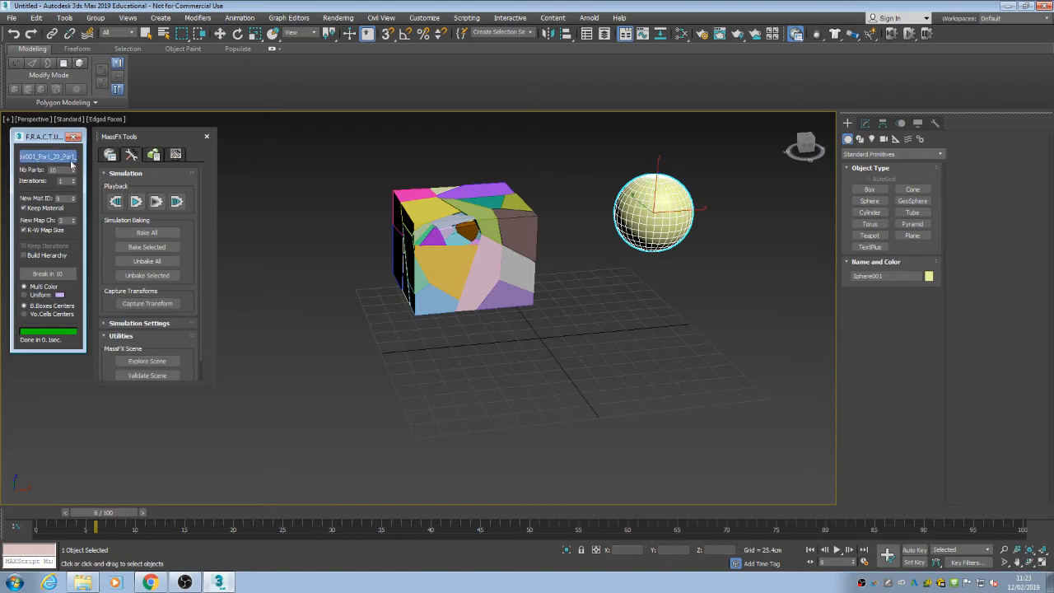
pyautogui.click(660, 213)
pyautogui.keyDown('alt'); pyautogui.moveTo(699, 253); pyautogui.dragTo(2, 146, button='middle'); pyautogui.keyUp('alt')
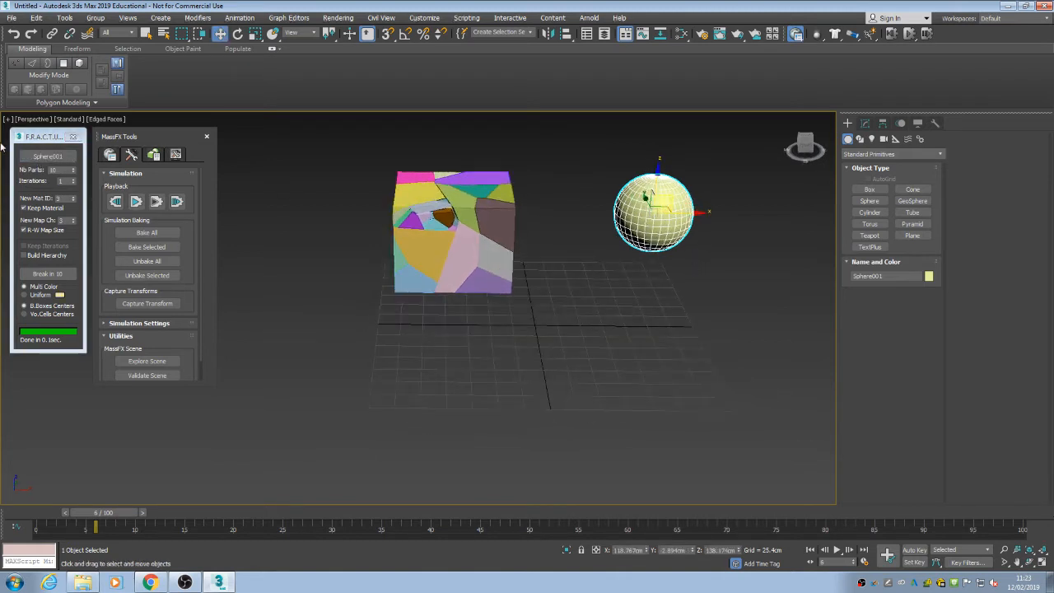
pyautogui.click(59, 170)
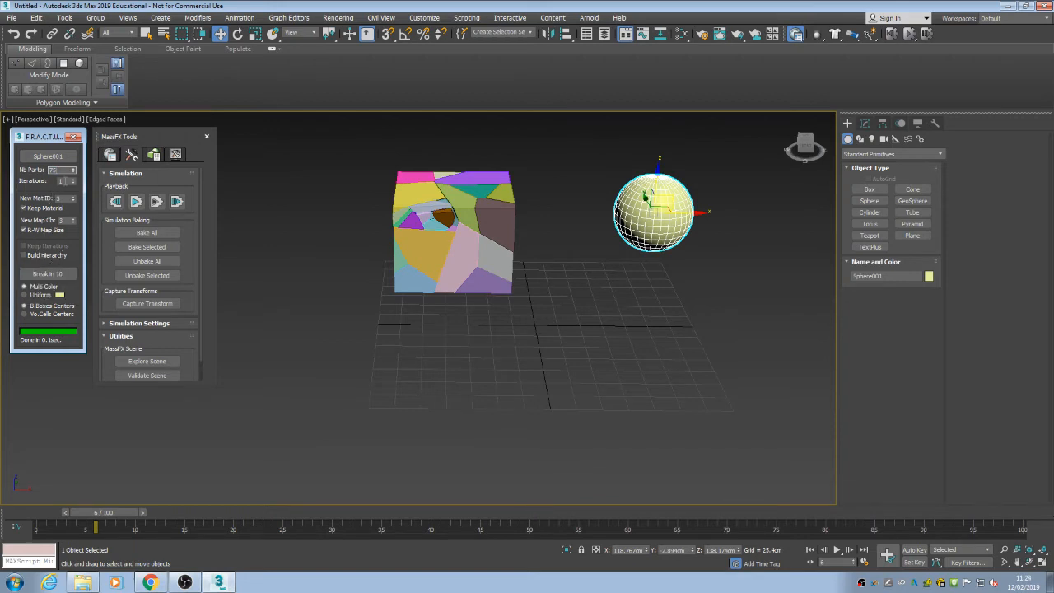
pyautogui.press('Tab')
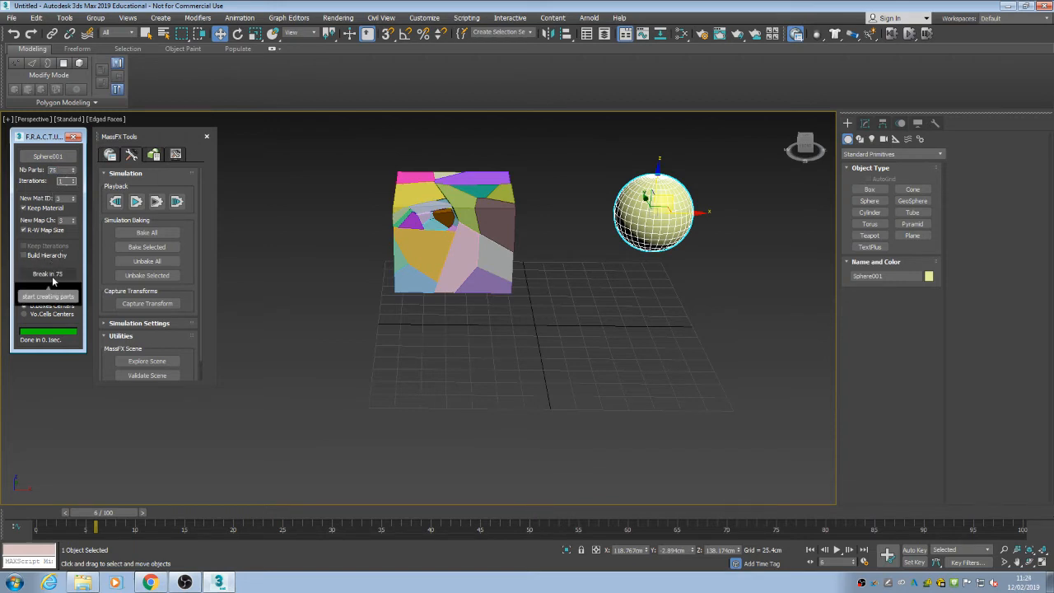
pyautogui.click(51, 276)
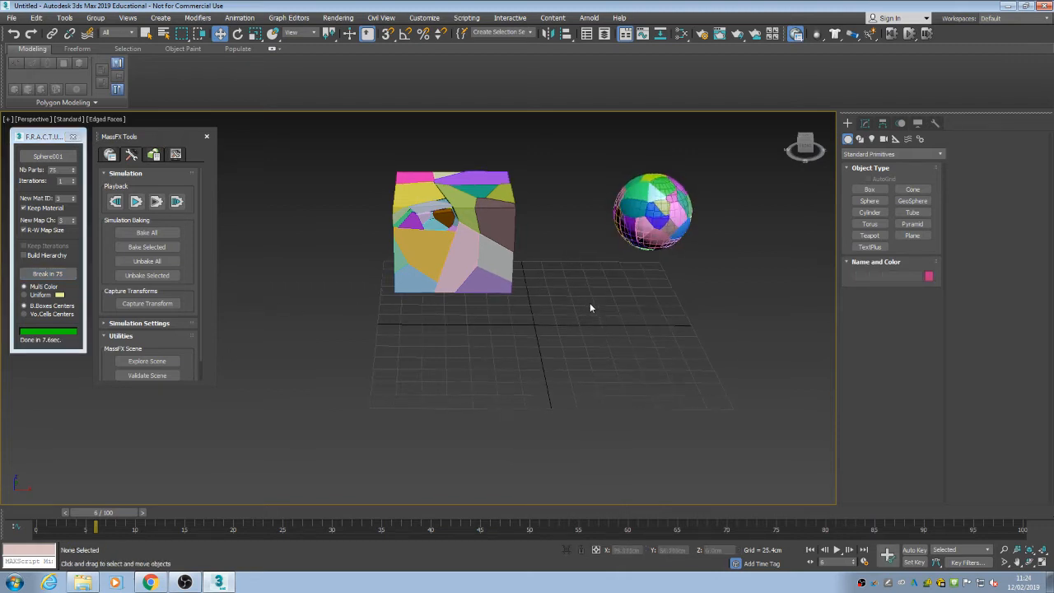
# Pick the bright green fragment near the top of the sphere and break it into 20 parts with 1 iteration.
pyautogui.keyDown('alt'); pyautogui.moveTo(591, 306); pyautogui.dragTo(616, 284, button='middle'); pyautogui.keyUp('alt')
pyautogui.scroll(5, 601, 229)
pyautogui.keyDown('alt'); pyautogui.moveTo(601, 233); pyautogui.dragTo(553, 307, button='middle'); pyautogui.keyUp('alt')
pyautogui.scroll(-4, 614, 296)
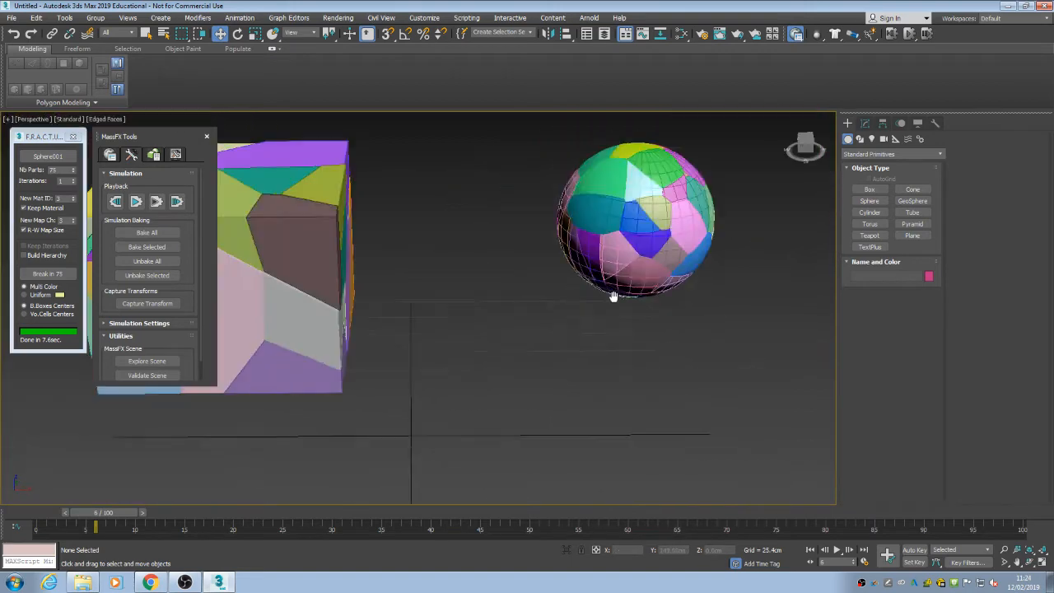
pyautogui.moveTo(615, 297); pyautogui.dragTo(653, 267, button='middle')
pyautogui.scroll(4, 622, 272)
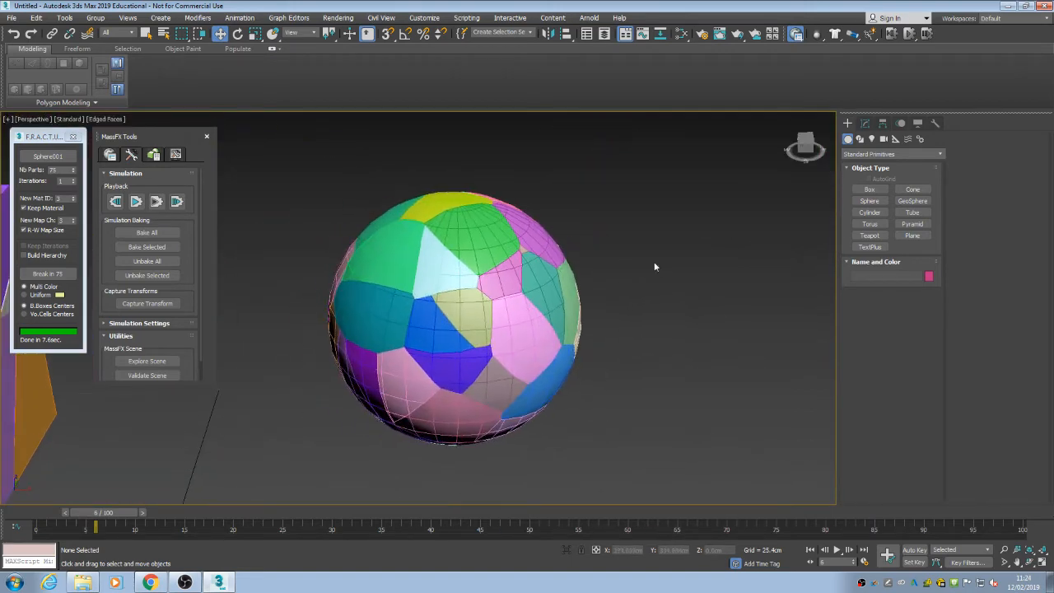
pyautogui.click(481, 232)
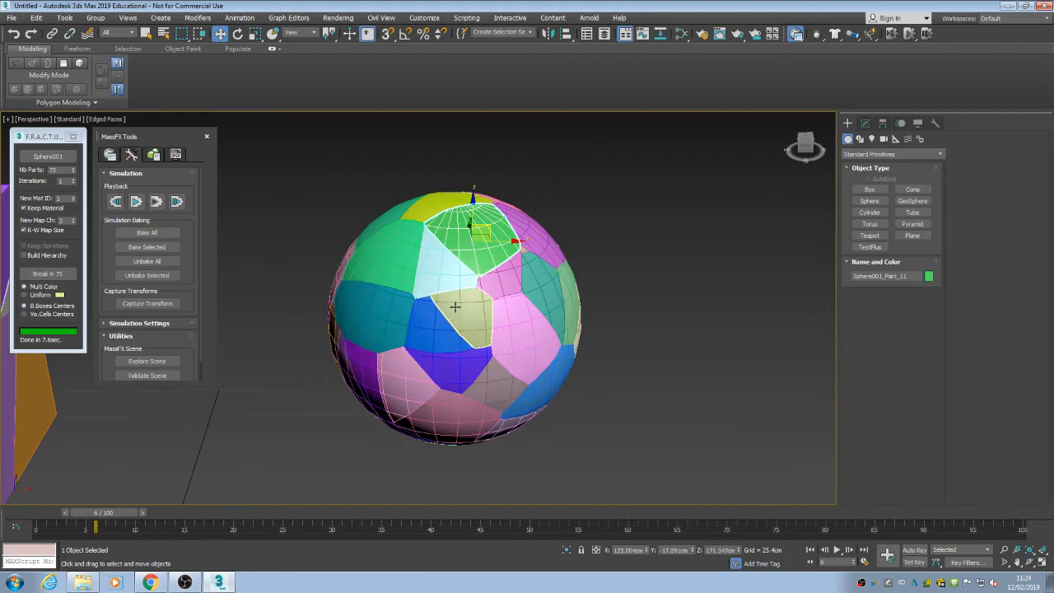
pyautogui.moveTo(356, 385); pyautogui.dragTo(608, 313, button='middle')
pyautogui.scroll(-2, 362, 383)
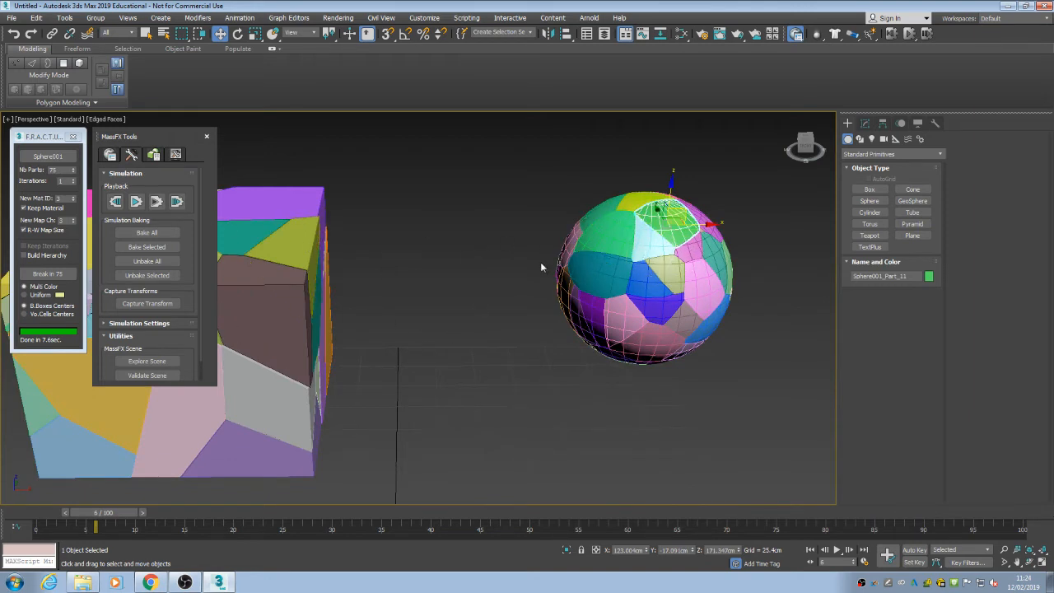
pyautogui.scroll(4, 659, 247)
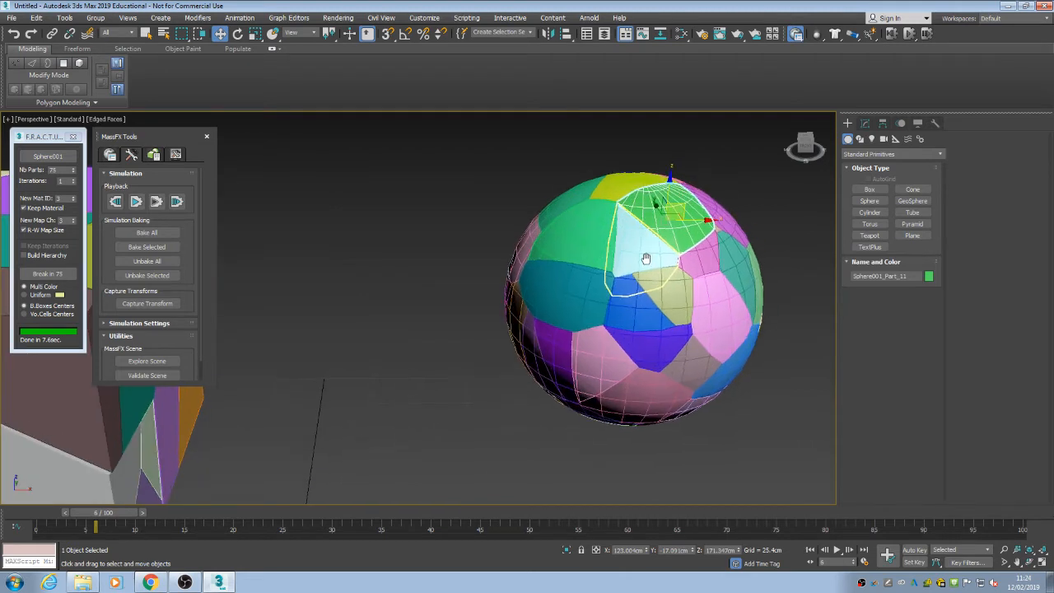
pyautogui.click(52, 159)
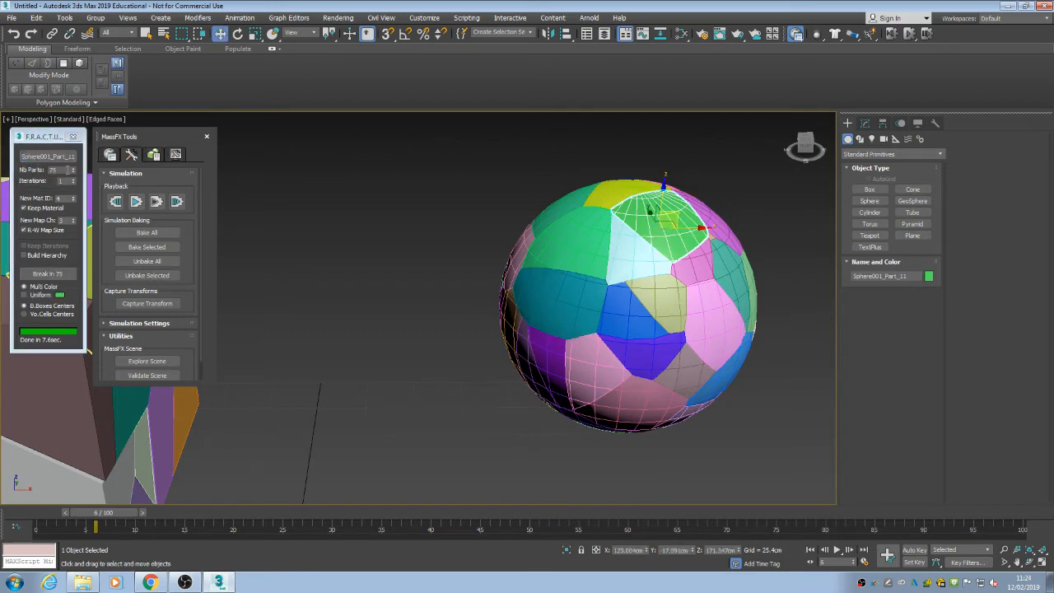
pyautogui.doubleClick(54, 169)
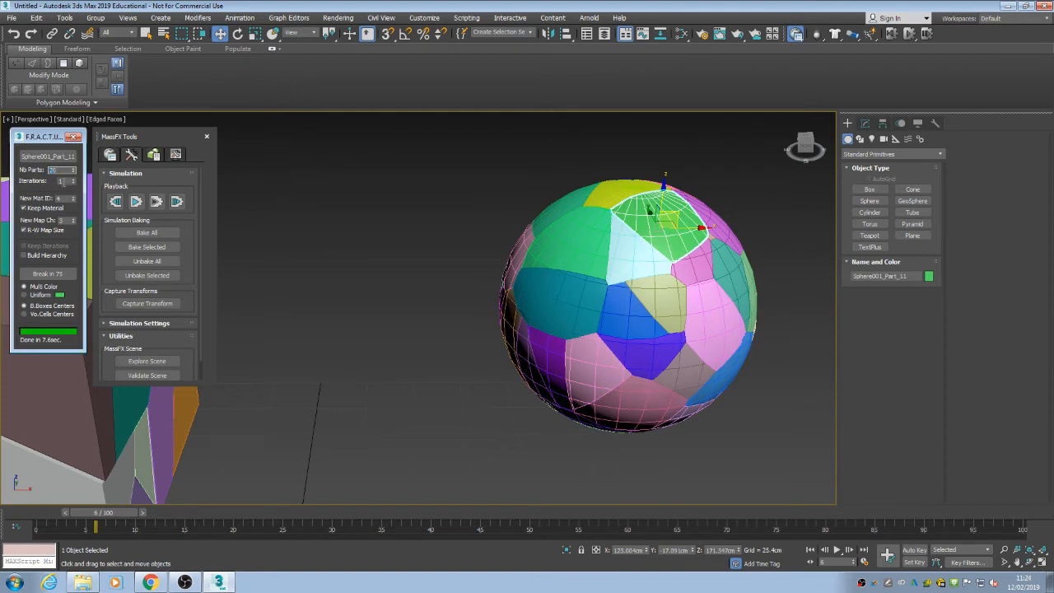
pyautogui.click(52, 276)
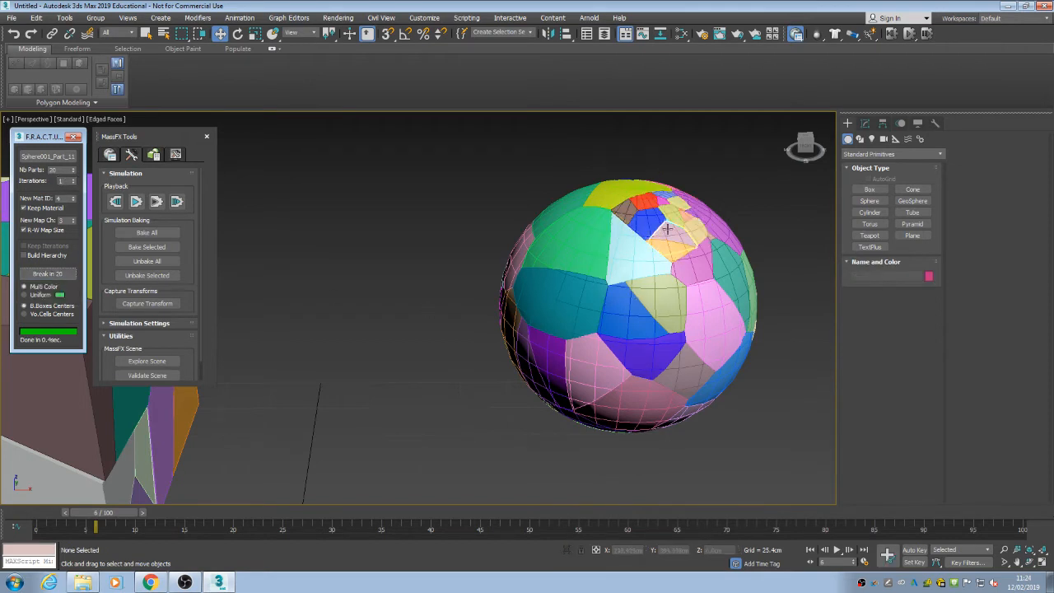
# Pick the small light blue piece in the sphere's newly broken area and break it into 20 parts with 1 iteration.
pyautogui.scroll(1, 652, 224)
pyautogui.scroll(5, 652, 224)
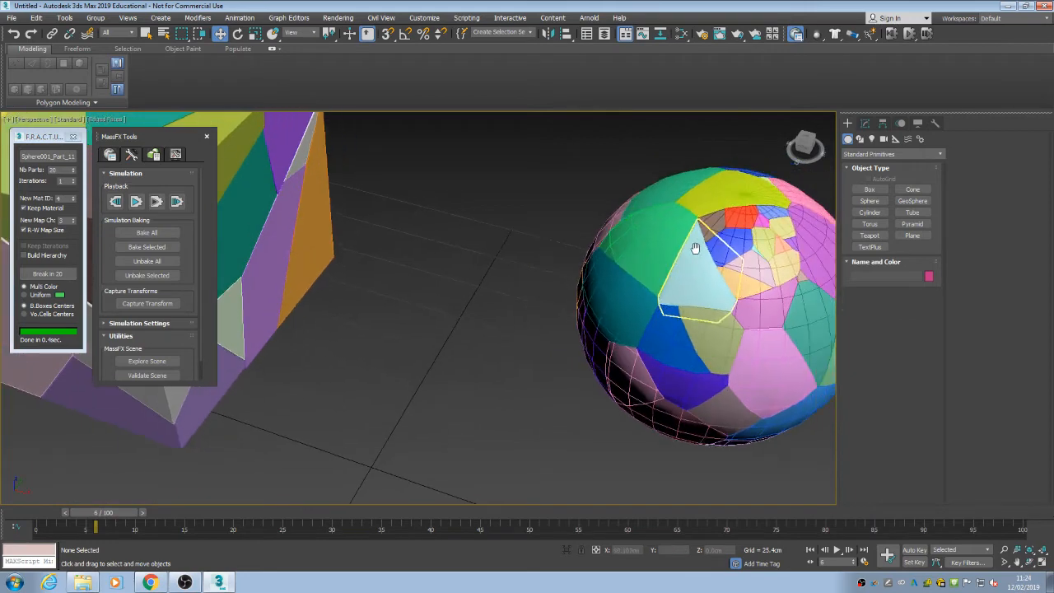
pyautogui.click(583, 224)
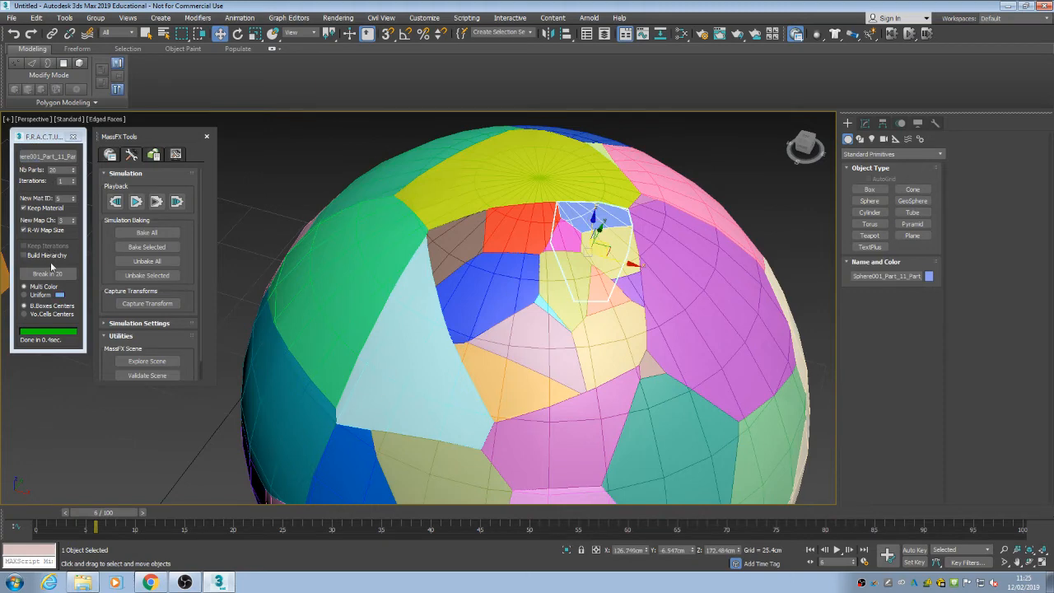
pyautogui.click(50, 272)
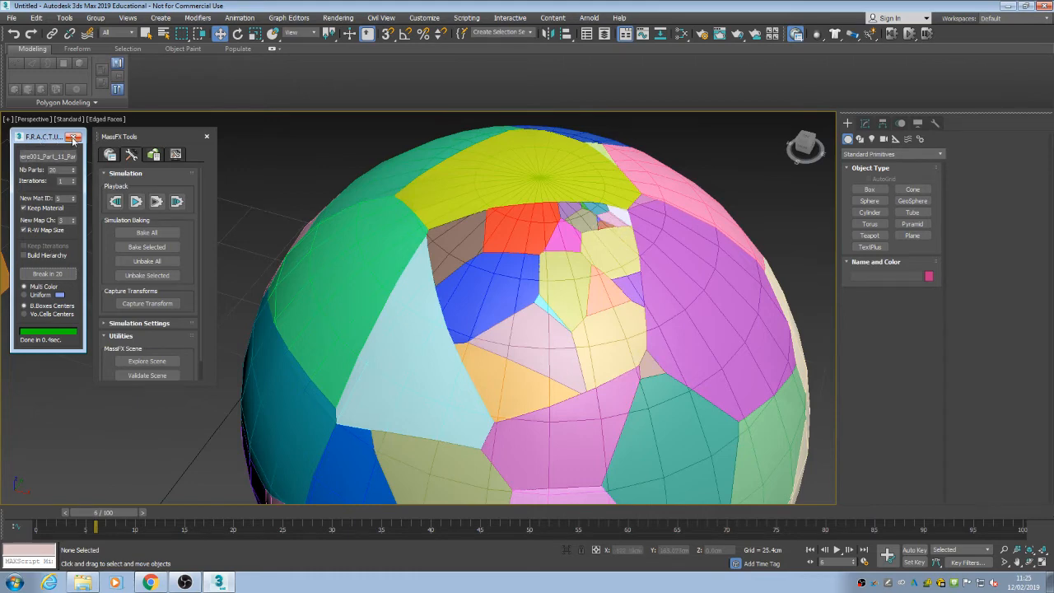
# Close the fracture script and select all of the sphere's fragments except the large light blue one.
pyautogui.click(73, 137)
pyautogui.scroll(-6, 437, 338)
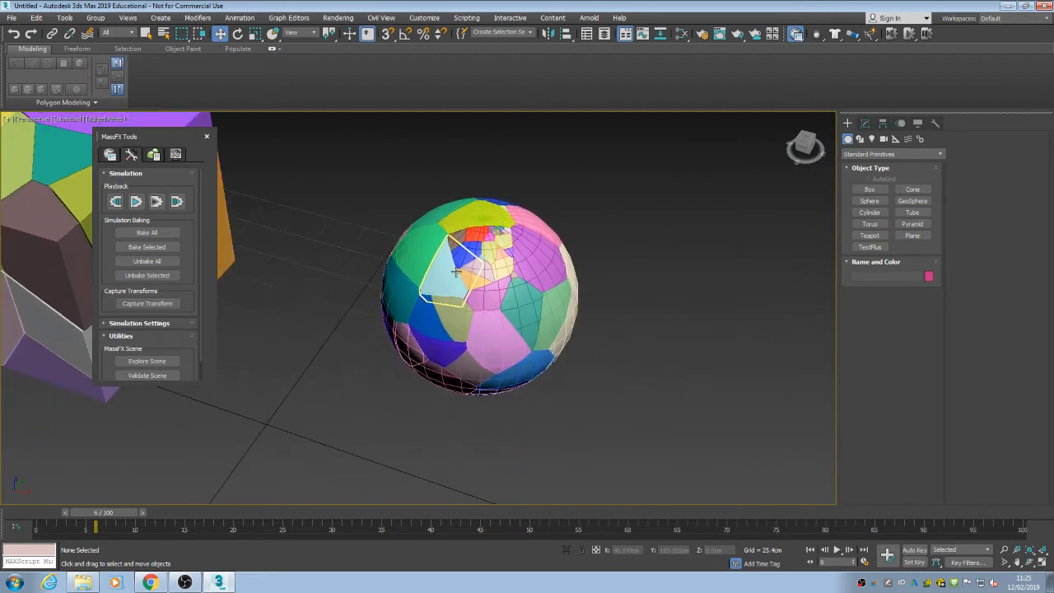
pyautogui.scroll(-3, 456, 272)
pyautogui.keyDown('alt'); pyautogui.moveTo(444, 341); pyautogui.dragTo(447, 302, button='middle'); pyautogui.keyUp('alt')
pyautogui.moveTo(378, 354); pyautogui.dragTo(445, 280, button='middle')
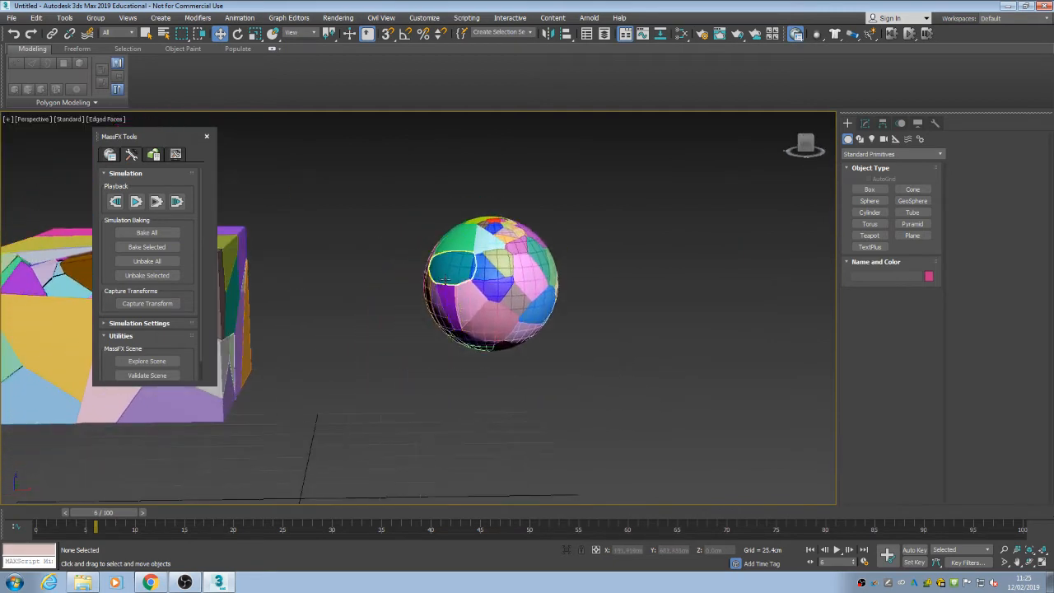
pyautogui.moveTo(570, 385)
pyautogui.mouseDown()
pyautogui.moveTo(598, 395)
pyautogui.moveTo(588, 383)
pyautogui.mouseUp()
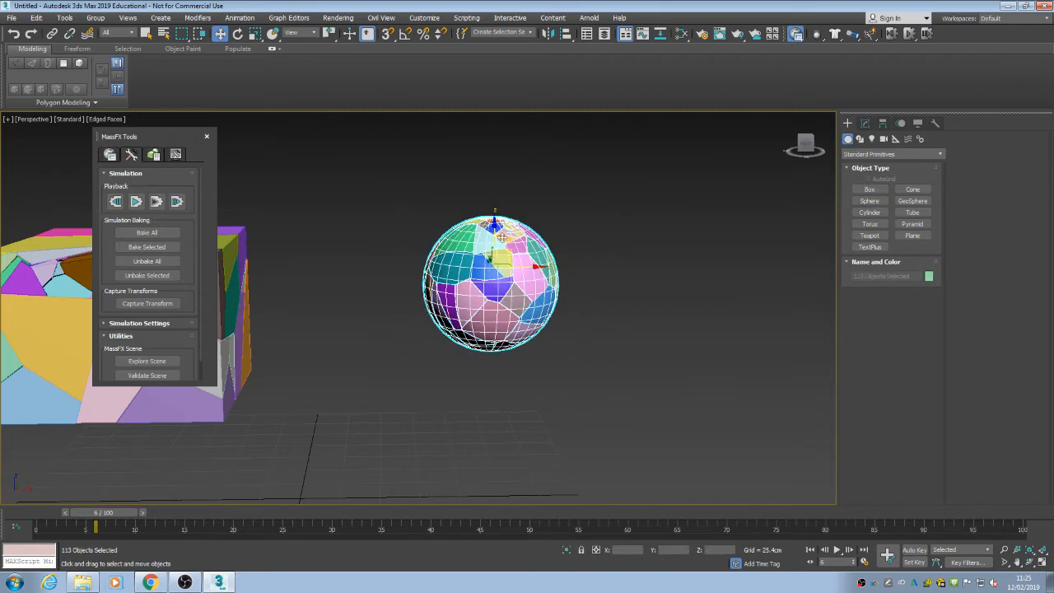
pyautogui.scroll(5, 495, 228)
pyautogui.scroll(-3, 470, 286)
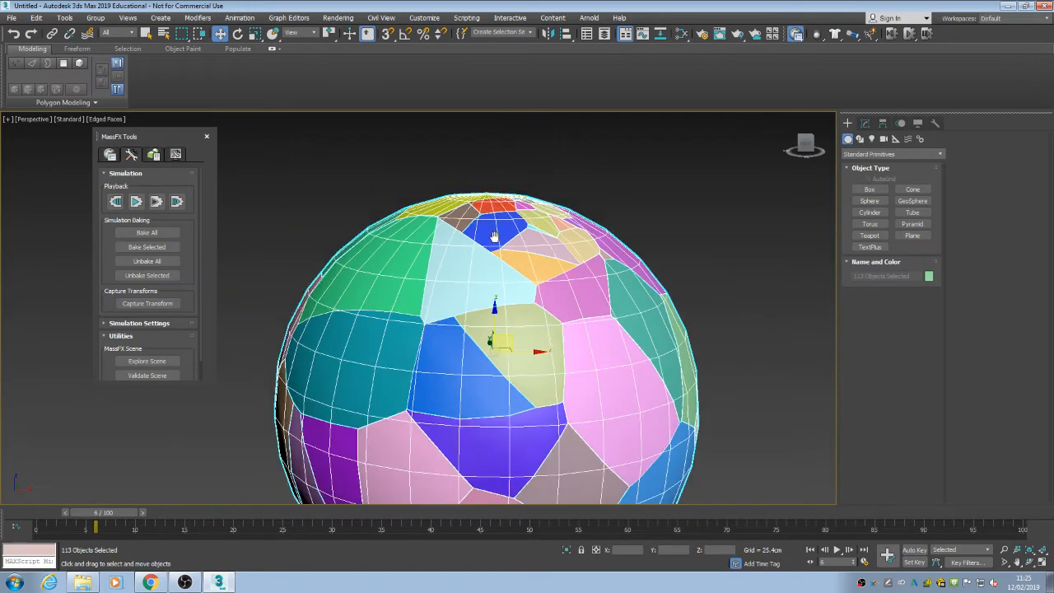
pyautogui.keyDown('alt'); pyautogui.click(464, 291); pyautogui.keyUp('alt')
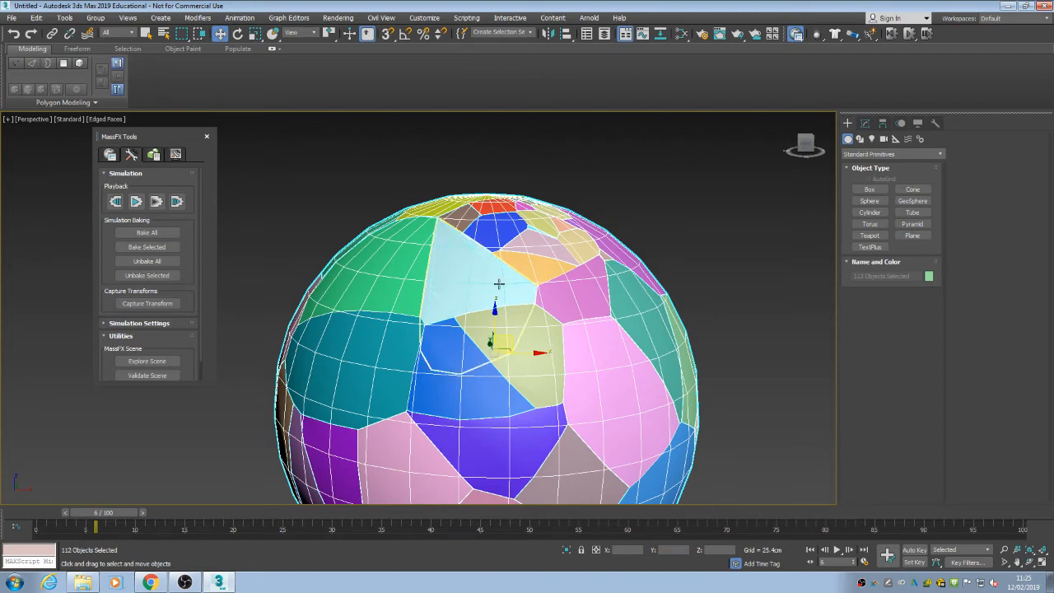
pyautogui.scroll(-3, 479, 305)
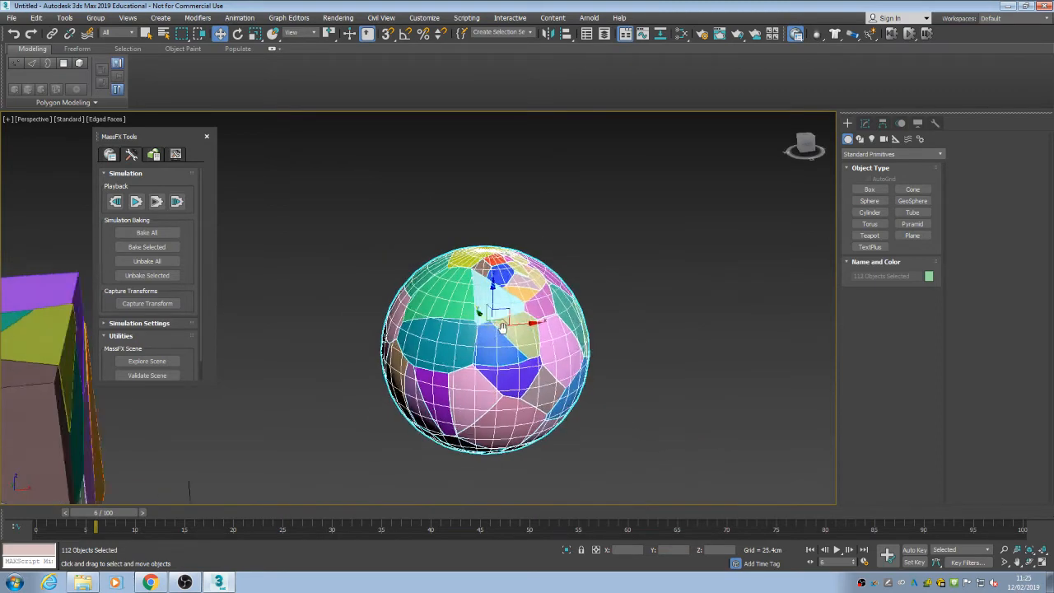
# Try simulating all of the sphere's fragments as dynamic rigid bodies and return to frame 0.
pyautogui.click(136, 202)
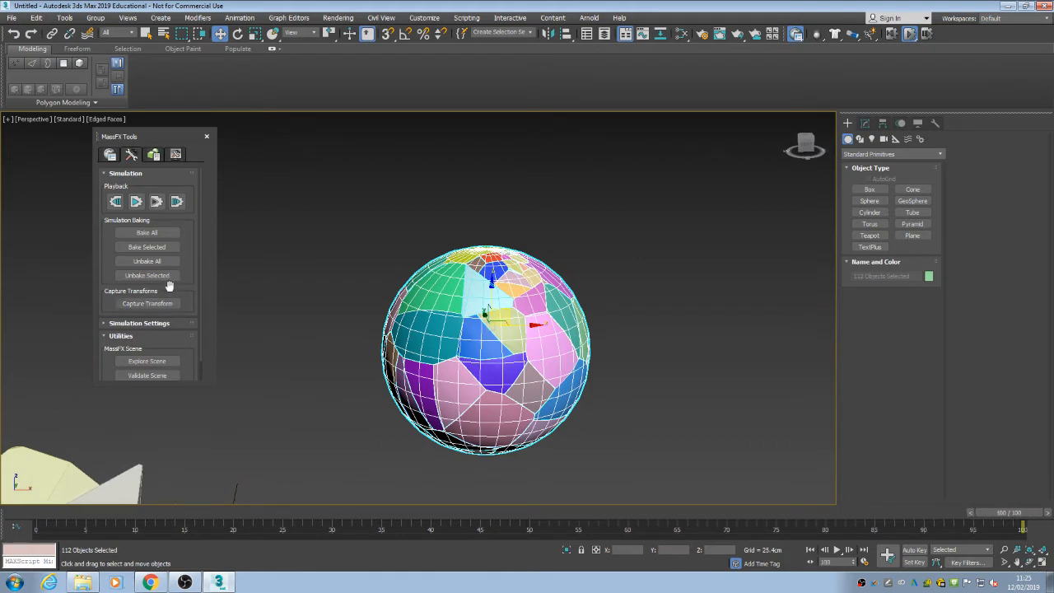
pyautogui.press('Home')
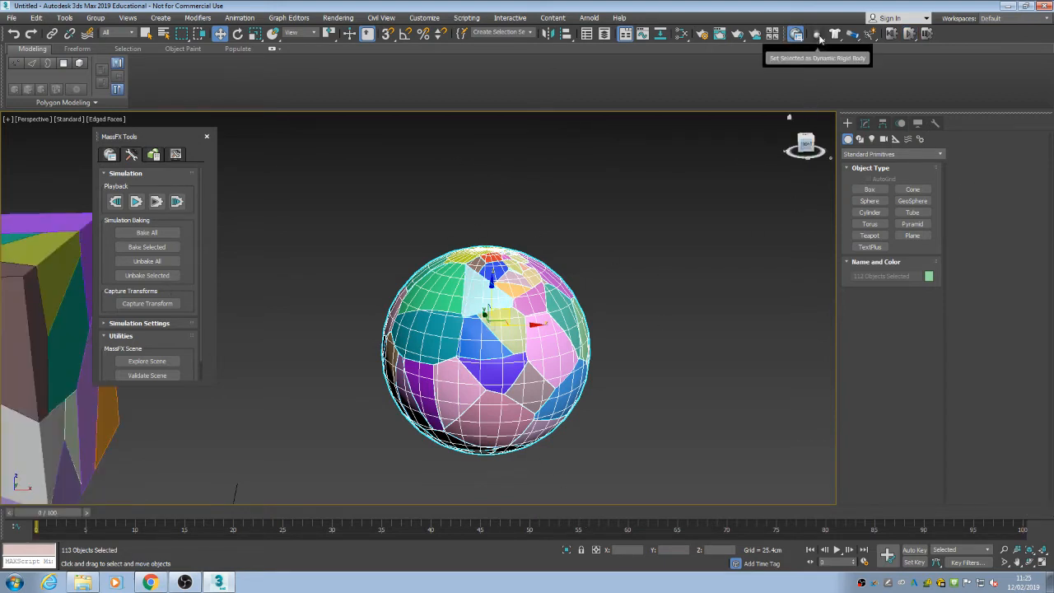
pyautogui.moveTo(816, 33); pyautogui.dragTo(835, 53)
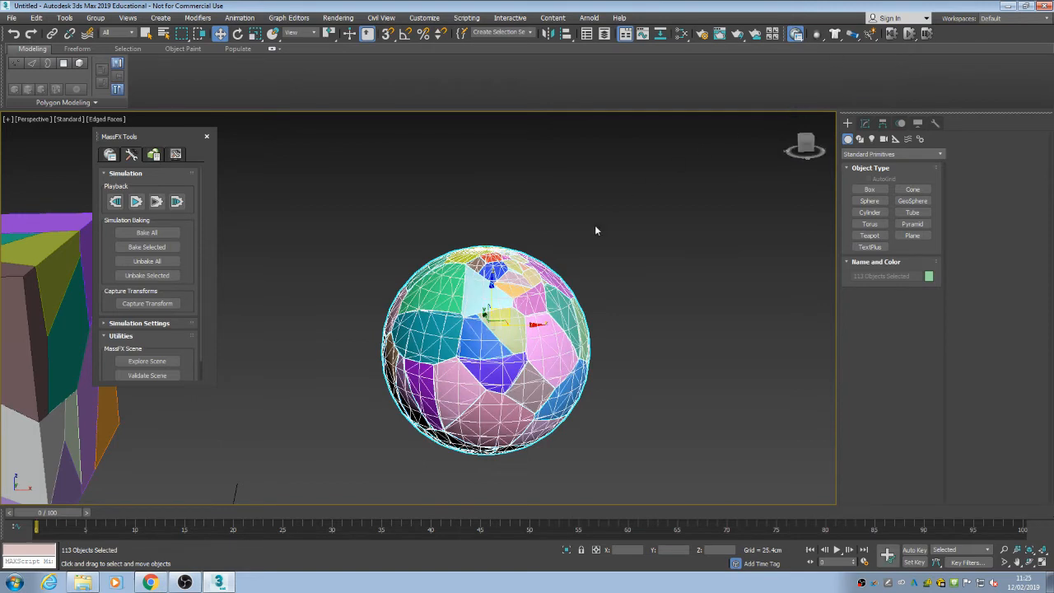
pyautogui.click(134, 202)
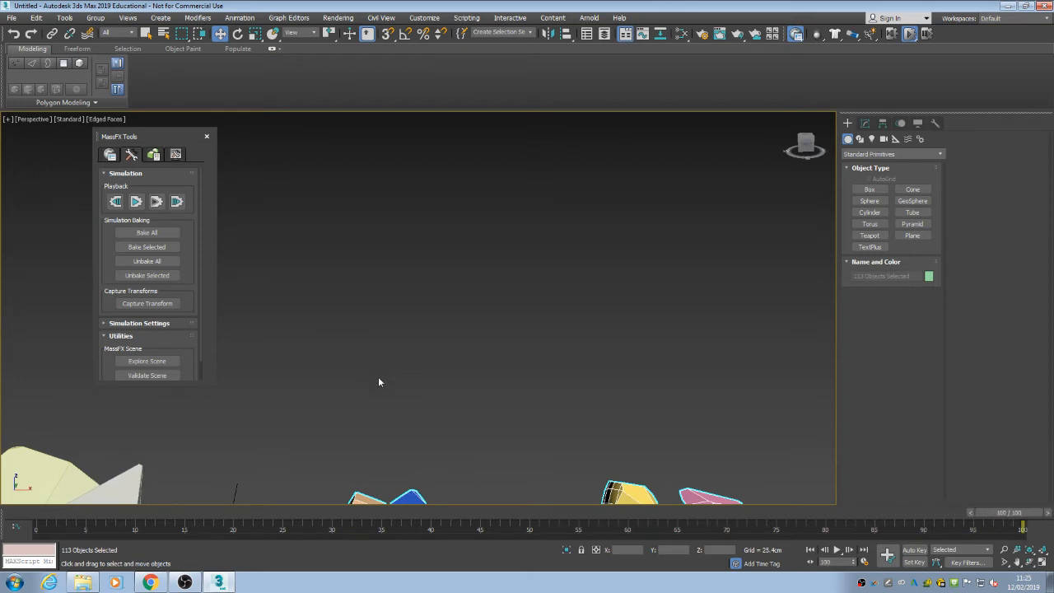
pyautogui.press('Home')
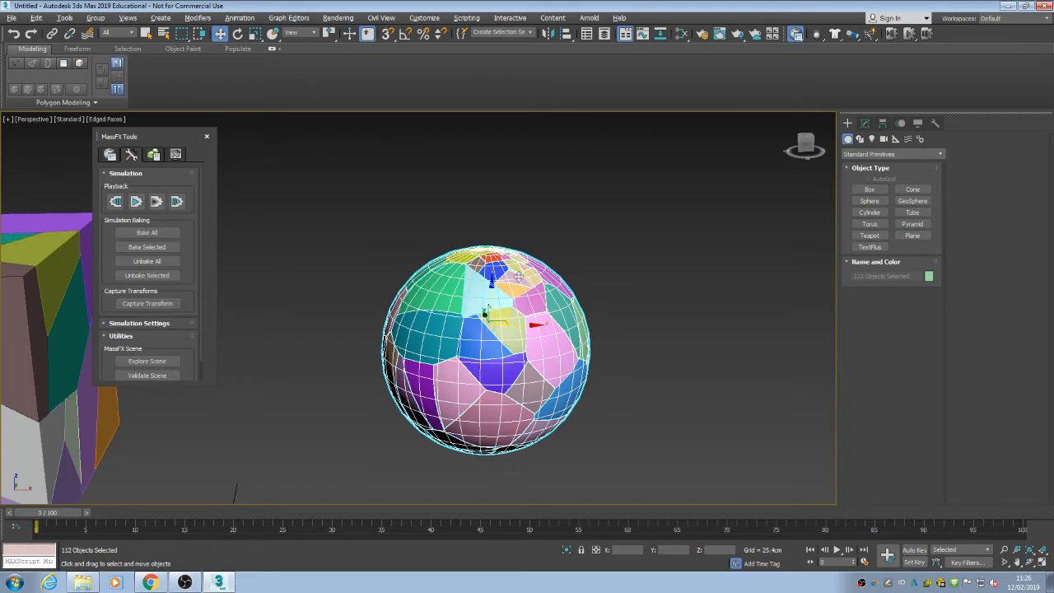
# Select the sphere's large light blue fragment and inspect its modifier stack.
pyautogui.click(476, 293)
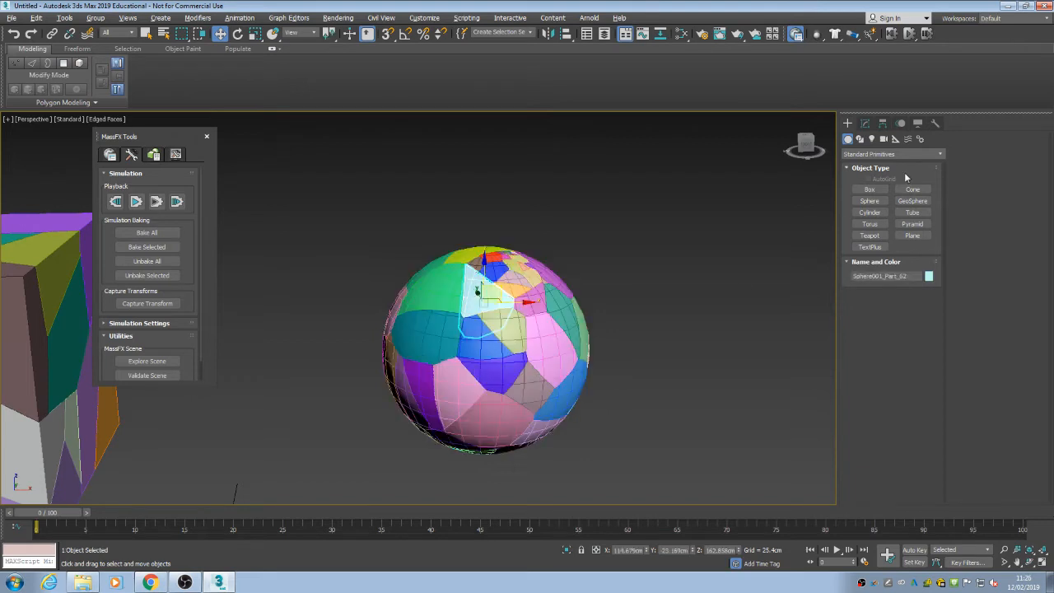
pyautogui.click(865, 122)
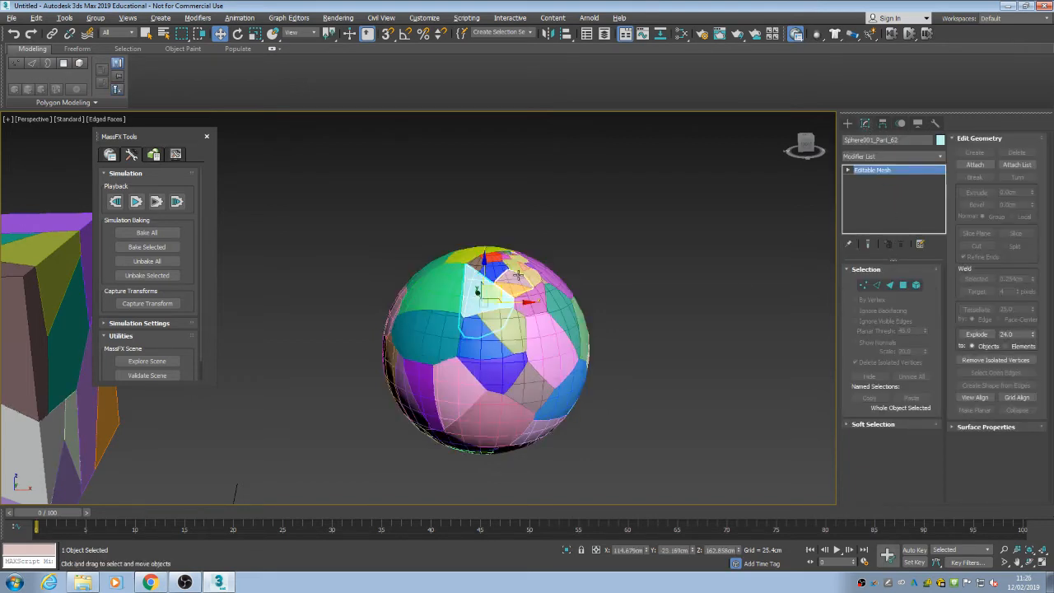
pyautogui.click(486, 304)
pyautogui.click(484, 299)
# Select all of the sphere's fragments again, leaving out the large light blue one.
pyautogui.moveTo(328, 206); pyautogui.dragTo(328, 207)
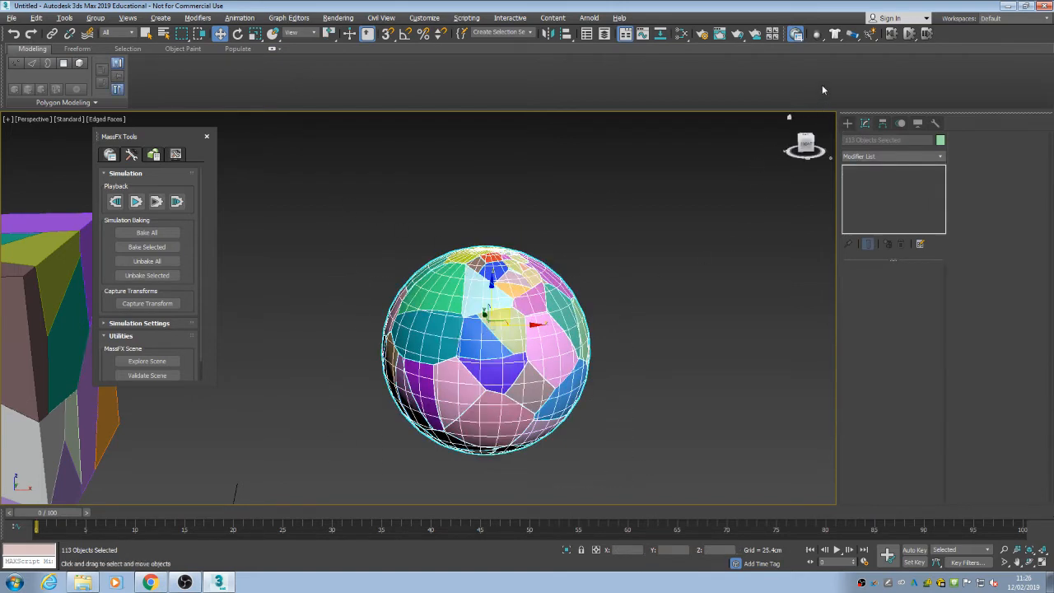
pyautogui.click(472, 229)
pyautogui.hotkey('ctrl', 'z')
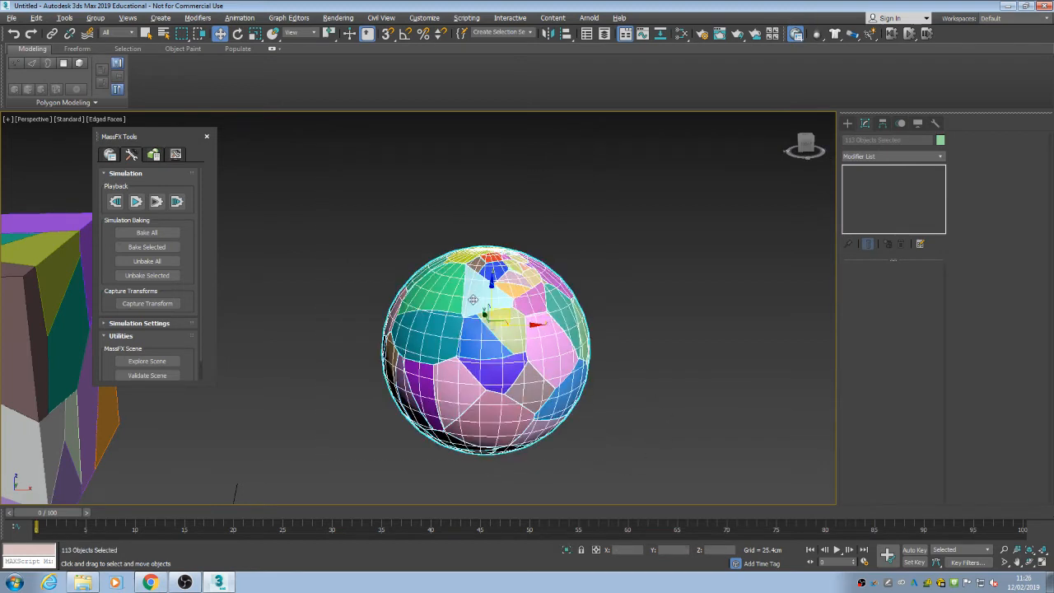
pyautogui.keyDown('alt'); pyautogui.click(478, 288); pyautogui.keyUp('alt')
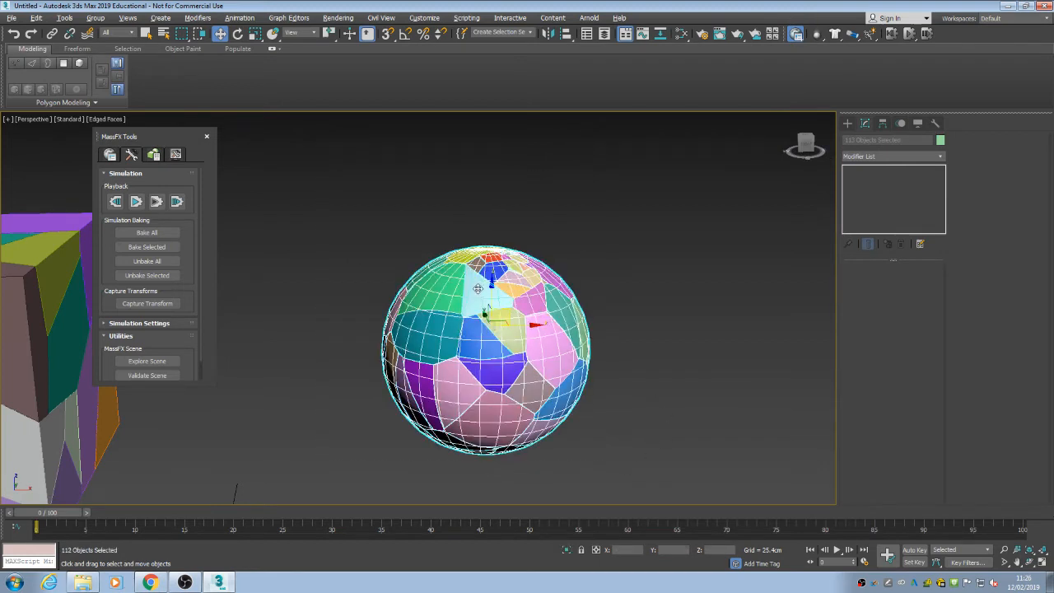
# Set the selected sphere fragments as dynamic rigid bodies and run the simulation to frame 100.
pyautogui.click(141, 206)
pyautogui.moveTo(326, 170); pyautogui.dragTo(327, 171)
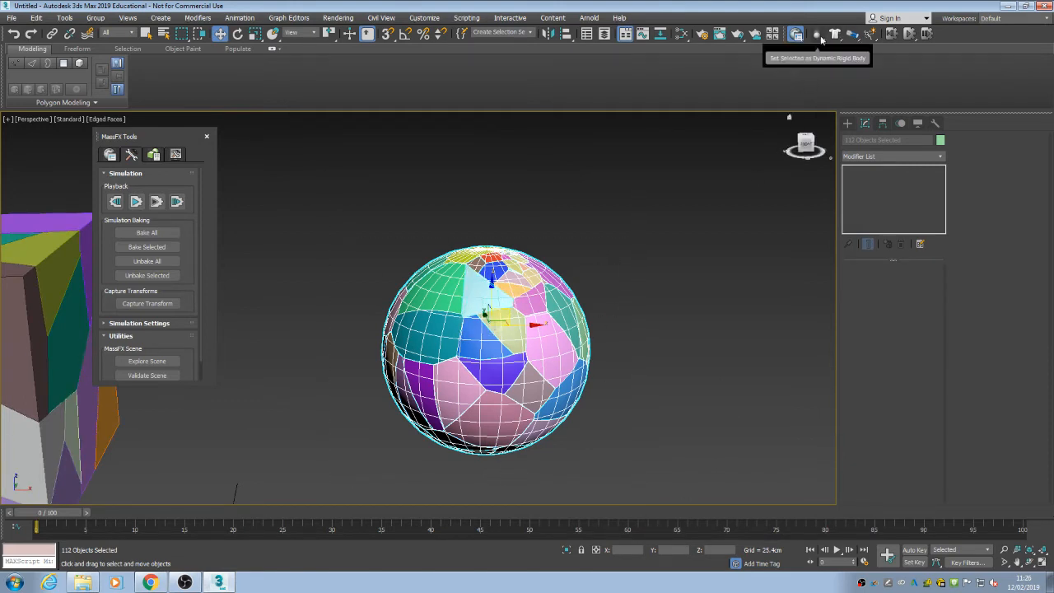
pyautogui.moveTo(818, 36); pyautogui.dragTo(833, 51)
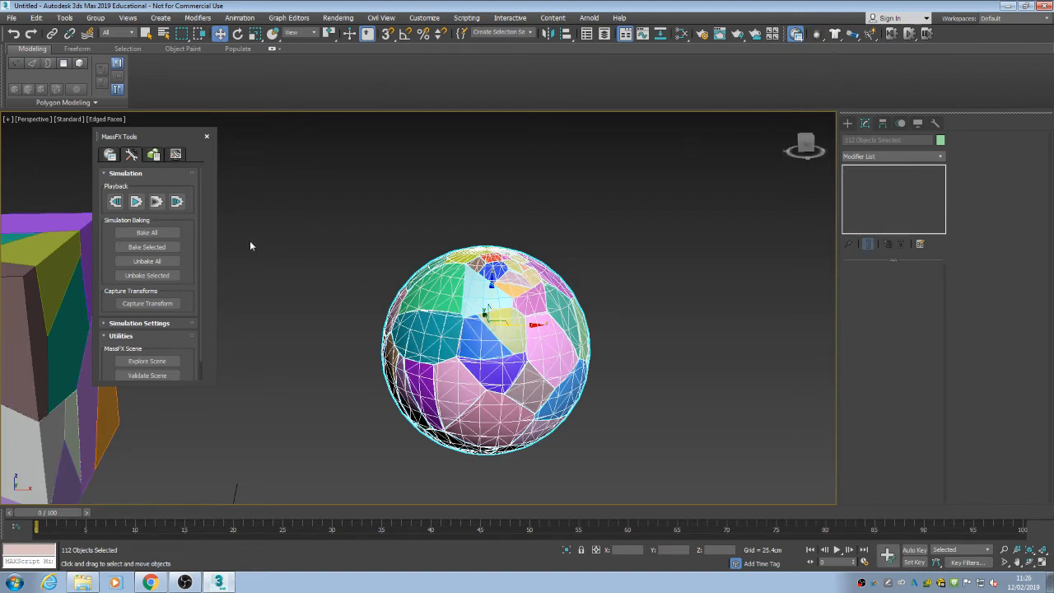
pyautogui.click(136, 202)
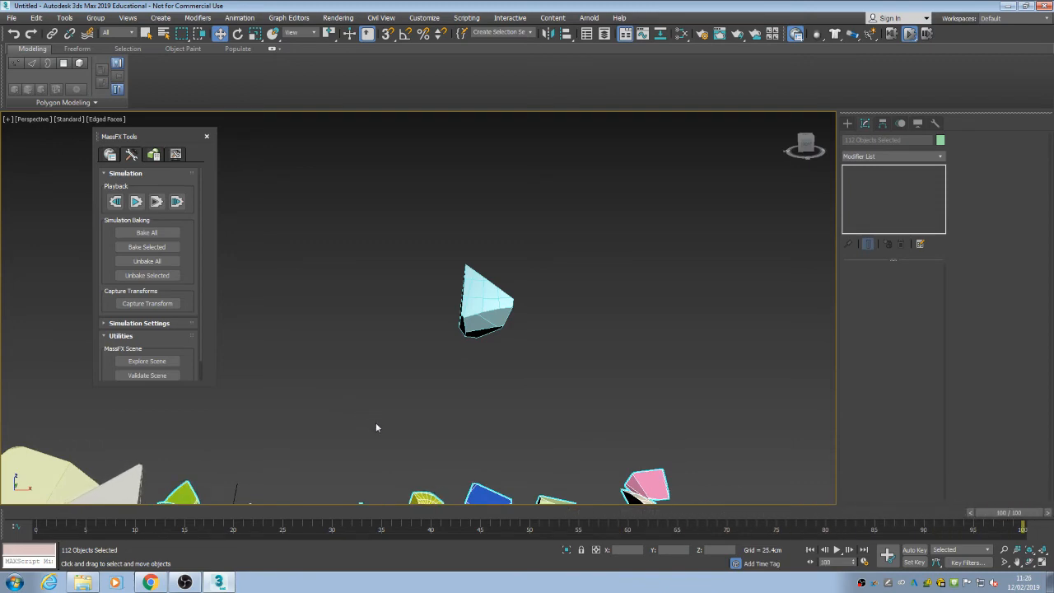
pyautogui.keyDown('alt'); pyautogui.moveTo(379, 427); pyautogui.dragTo(389, 332, button='middle'); pyautogui.keyUp('alt')
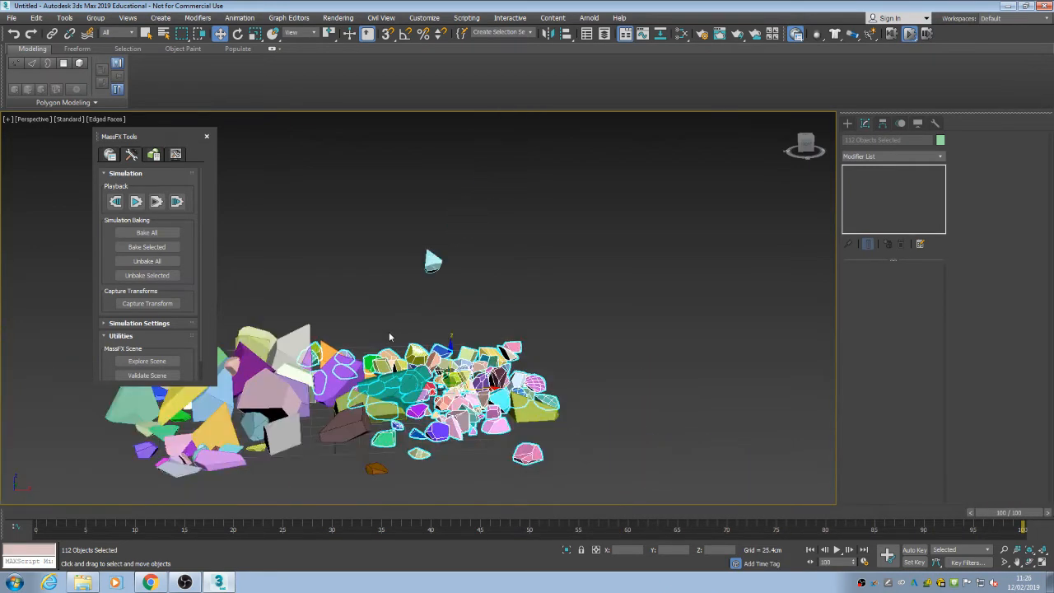
# Bake the simulation of all rigid bodies and clear the selection at frame 0.
pyautogui.click(147, 233)
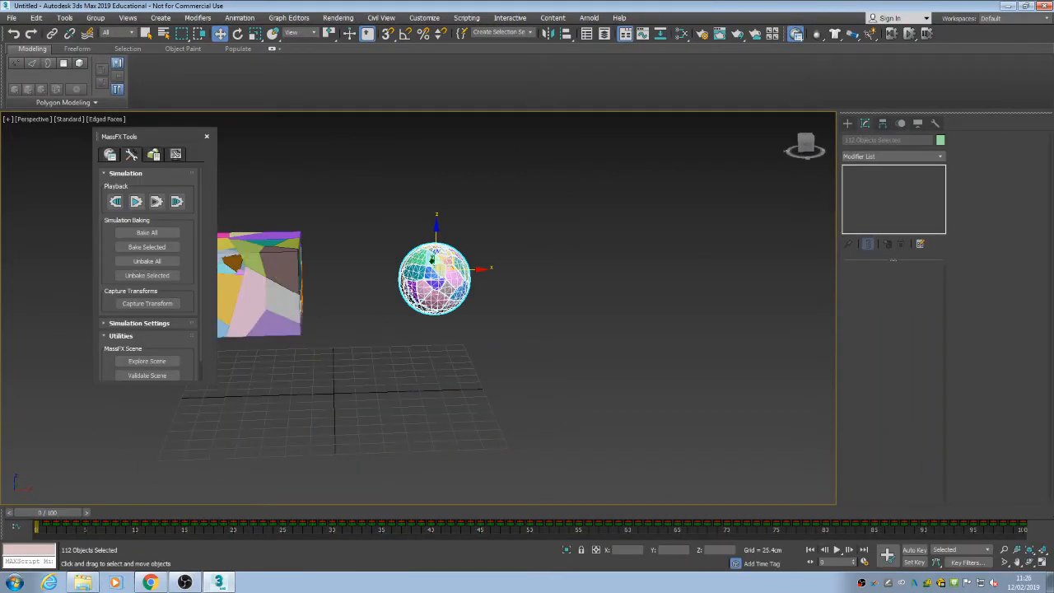
pyautogui.moveTo(62, 517); pyautogui.dragTo(24, 487)
pyautogui.click(552, 449)
pyautogui.press('w')
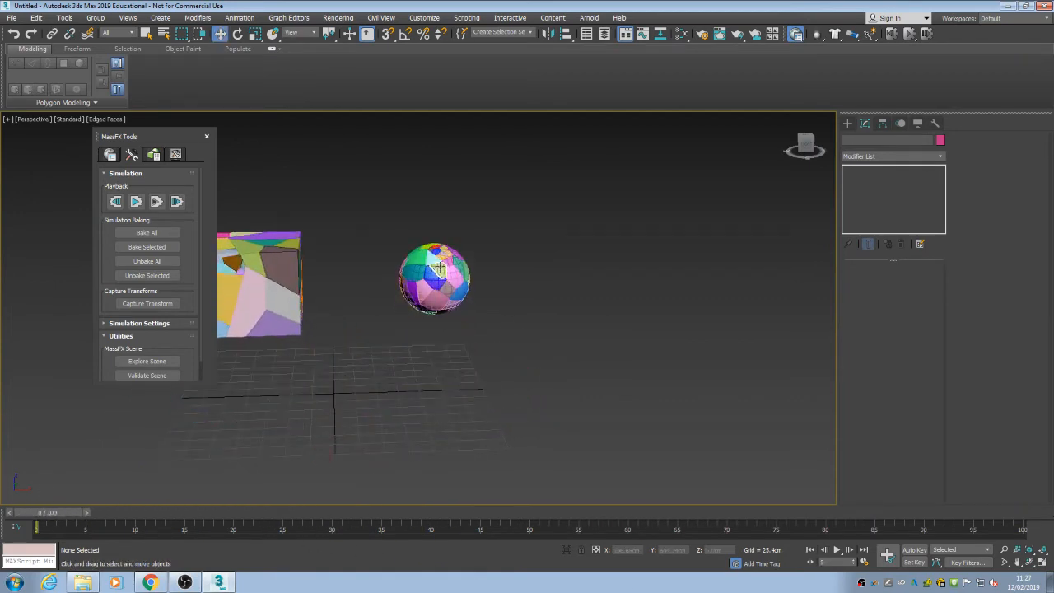
# Make the sphere's large light blue fragment a dynamic rigid body with a bounciness of 1.0 and show its force settings.
pyautogui.scroll(3, 441, 269)
pyautogui.click(454, 272)
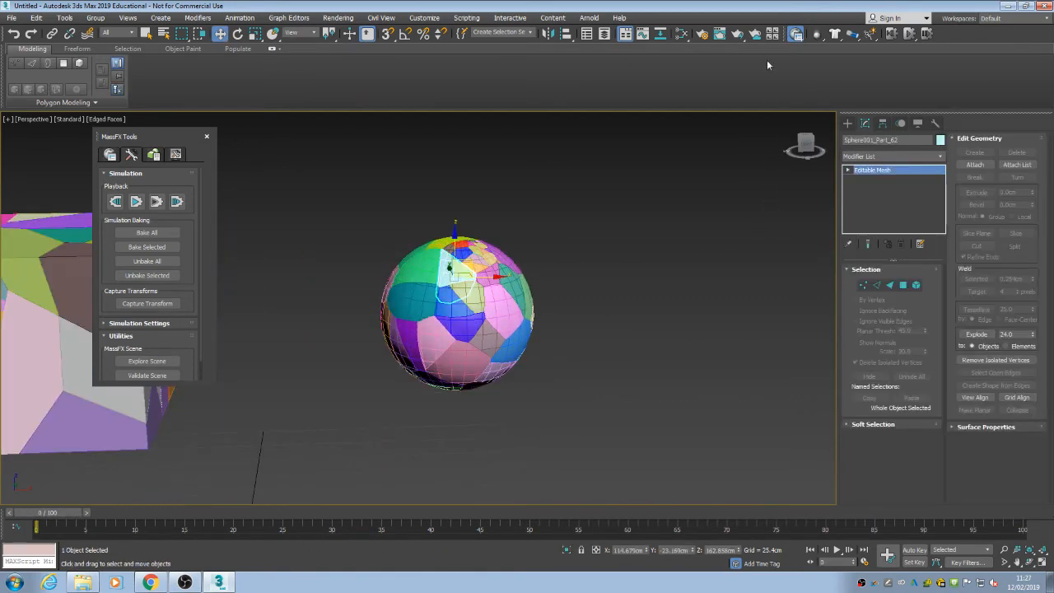
pyautogui.moveTo(816, 34); pyautogui.dragTo(839, 55)
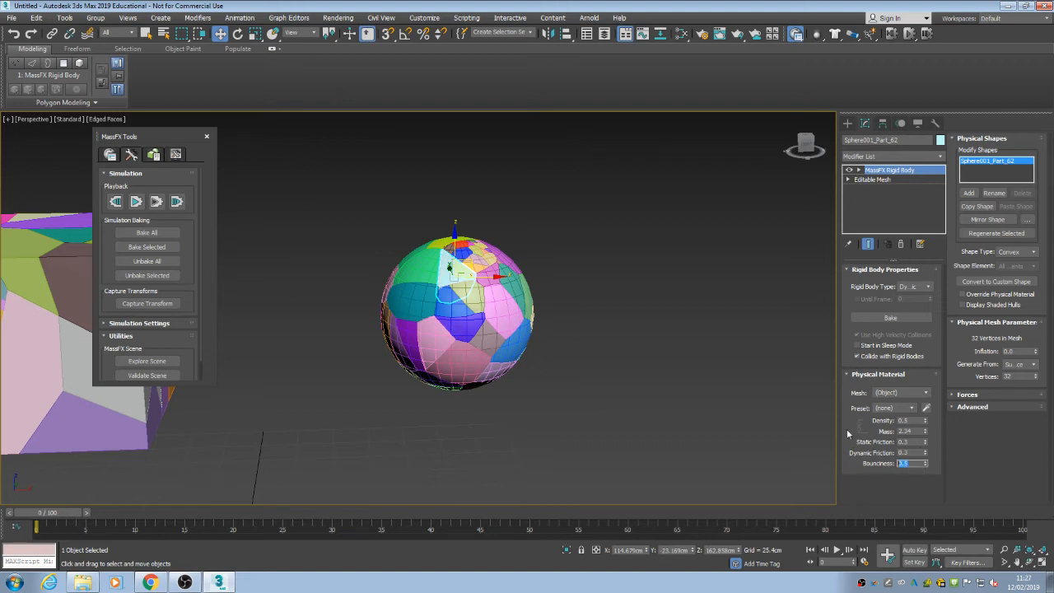
pyautogui.click(916, 453)
pyautogui.click(965, 395)
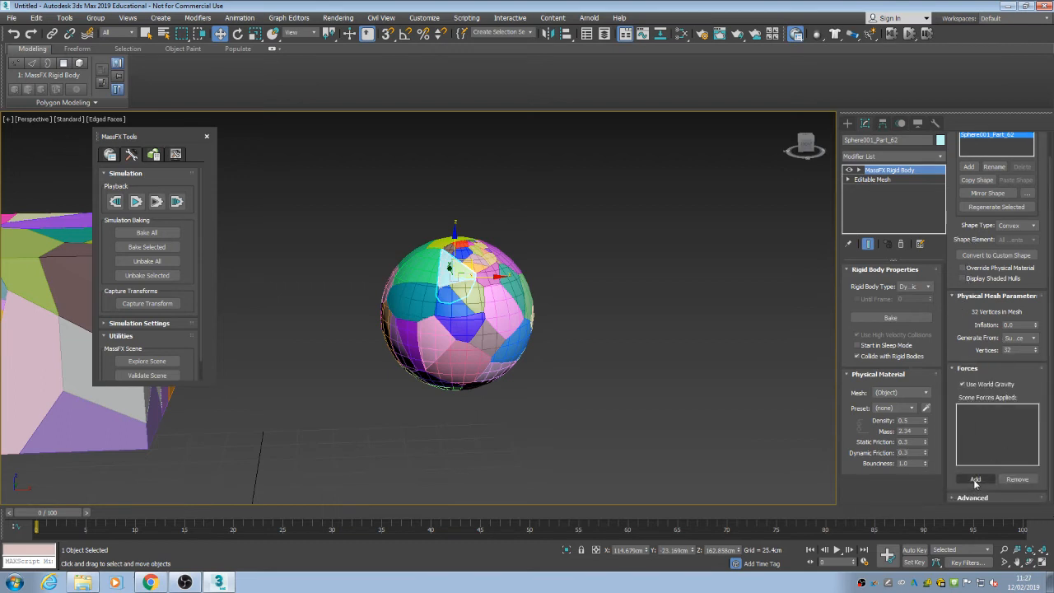
# Create a Wind force on the ground beneath the sphere, with an icon size of about 92 cm.
pyautogui.click(161, 18)
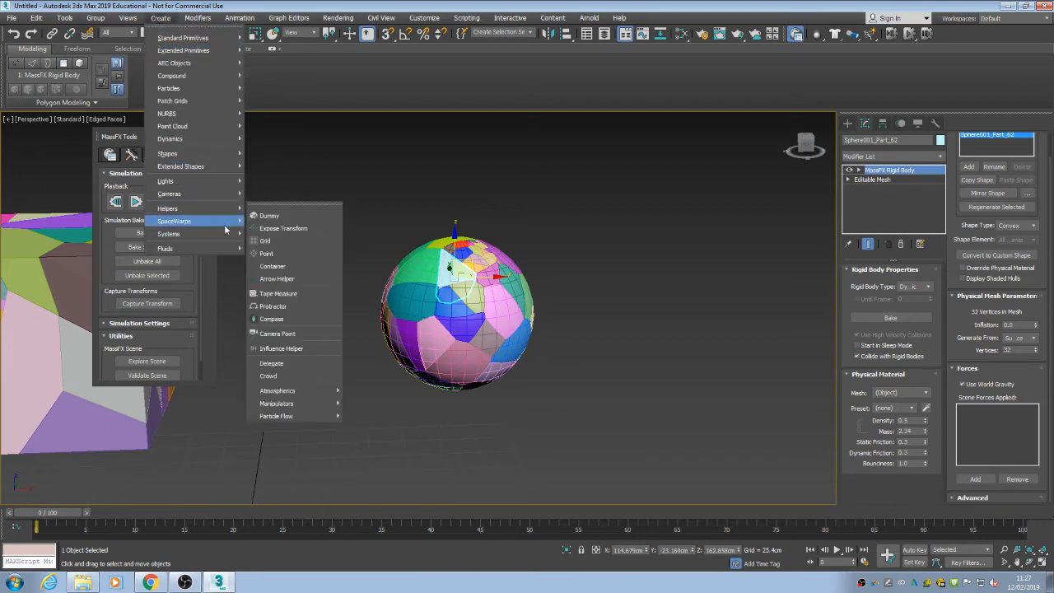
pyautogui.moveTo(229, 223)
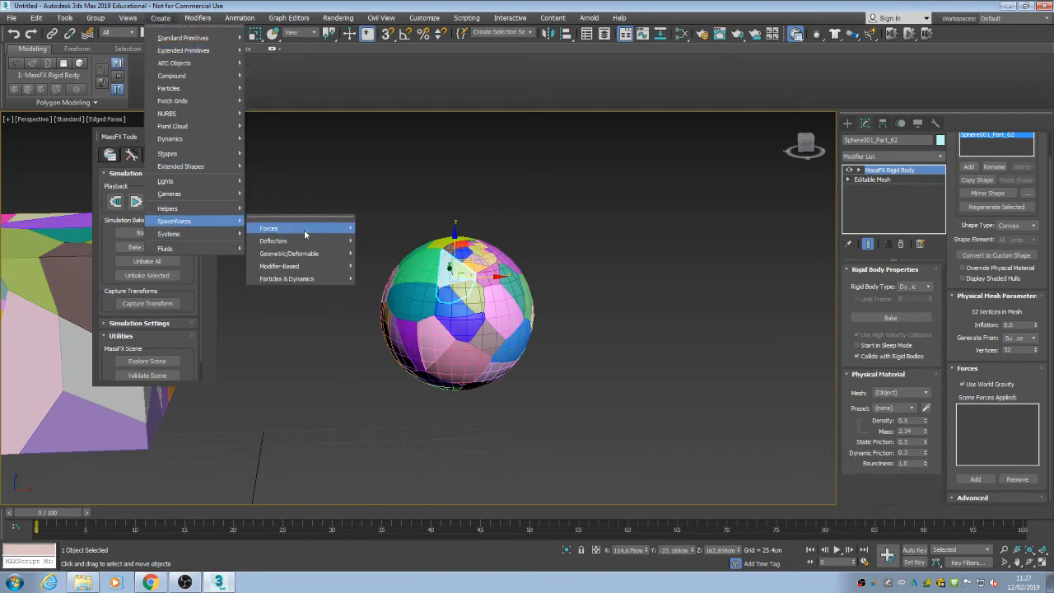
pyautogui.moveTo(304, 229)
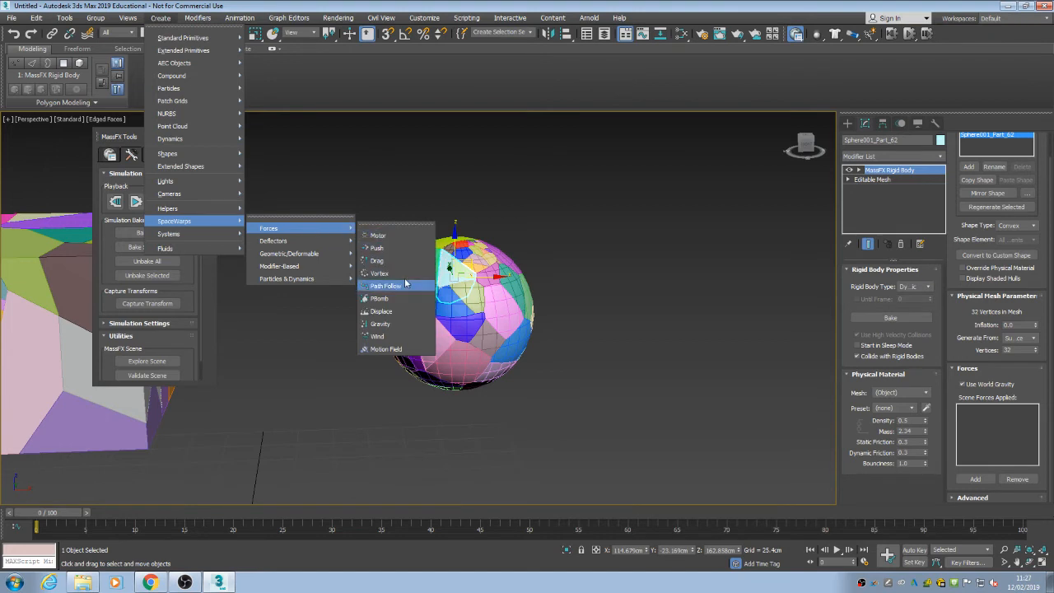
pyautogui.click(397, 341)
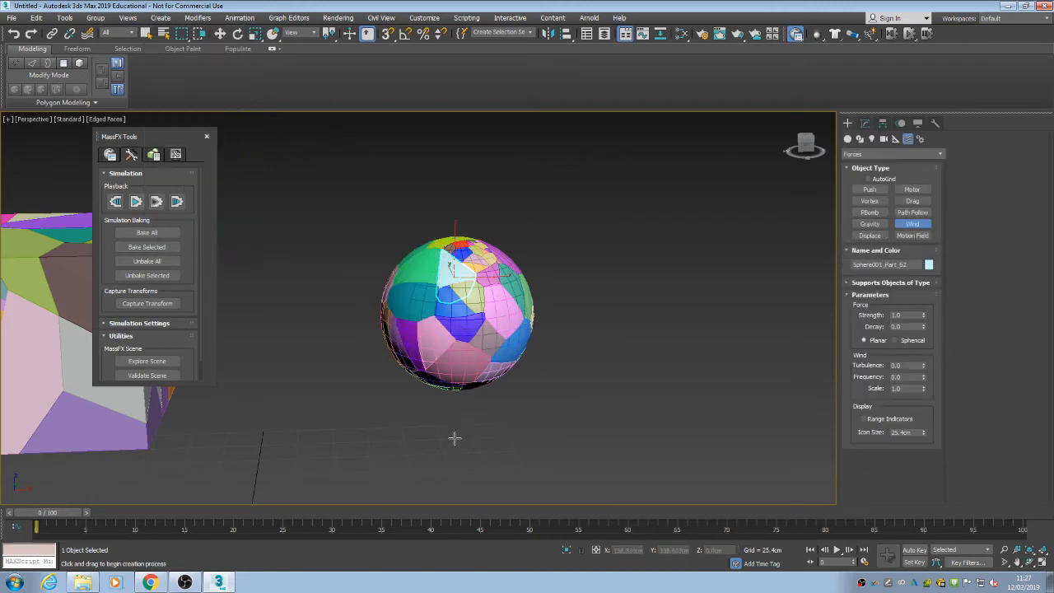
pyautogui.scroll(-3, 448, 420)
pyautogui.moveTo(446, 412); pyautogui.dragTo(503, 460)
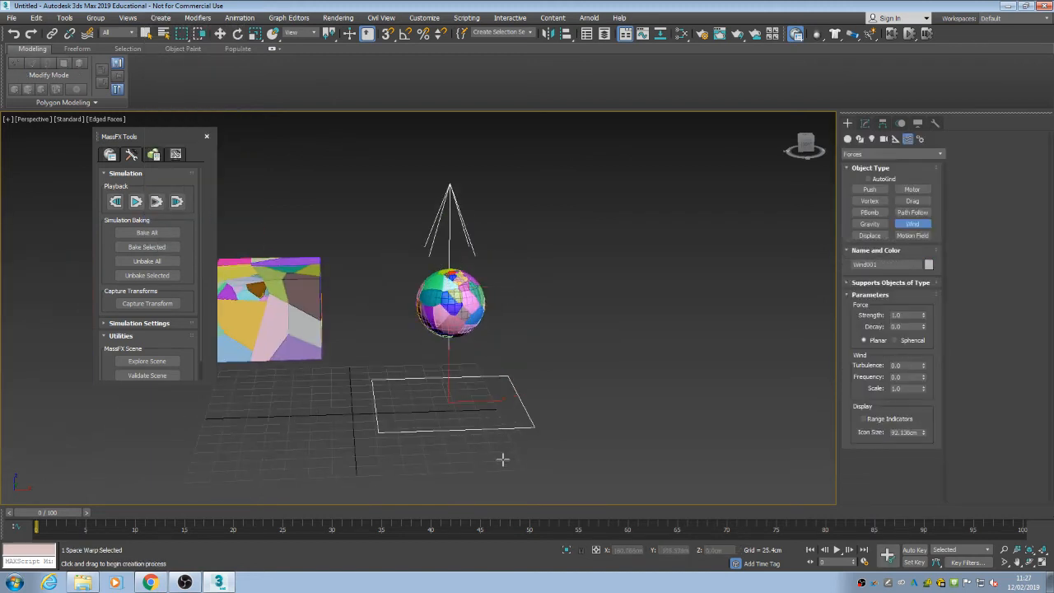
pyautogui.keyDown('alt'); pyautogui.moveTo(474, 378); pyautogui.dragTo(562, 425, button='middle'); pyautogui.keyUp('alt')
pyautogui.press('w')
pyautogui.moveTo(419, 365); pyautogui.dragTo(439, 340, button='middle')
pyautogui.scroll(4, 462, 342)
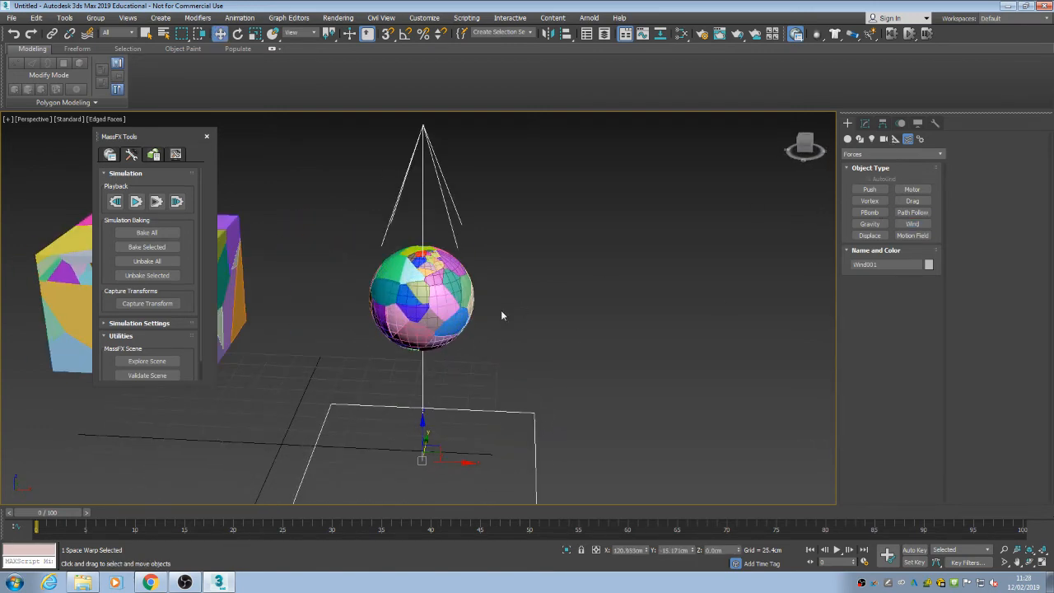
# Add the wind to the scene forces applied to the sphere's large light blue fragment.
pyautogui.click(414, 275)
pyautogui.click(865, 123)
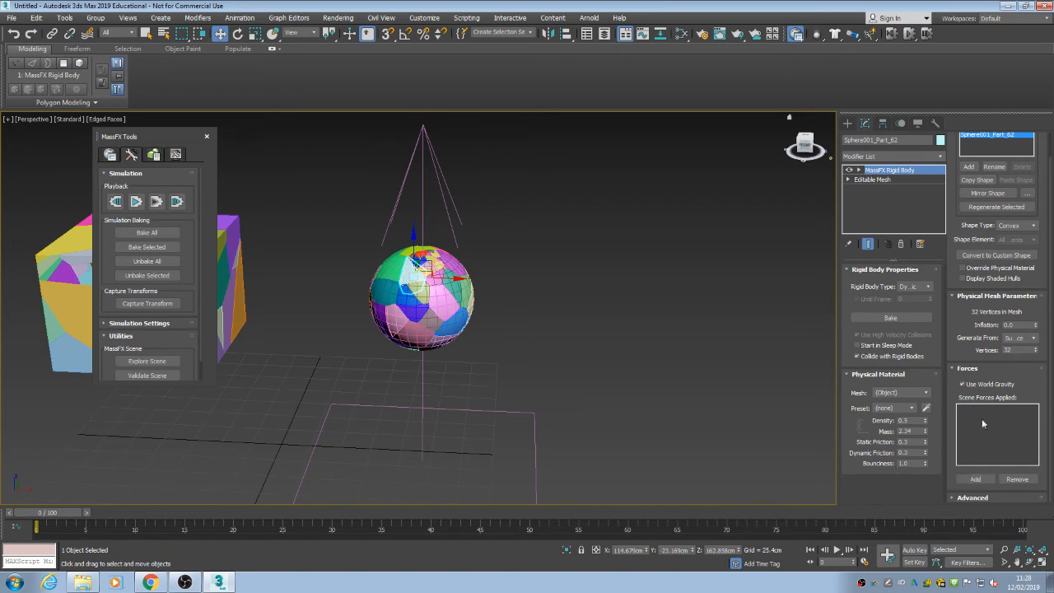
pyautogui.click(975, 479)
pyautogui.click(414, 262)
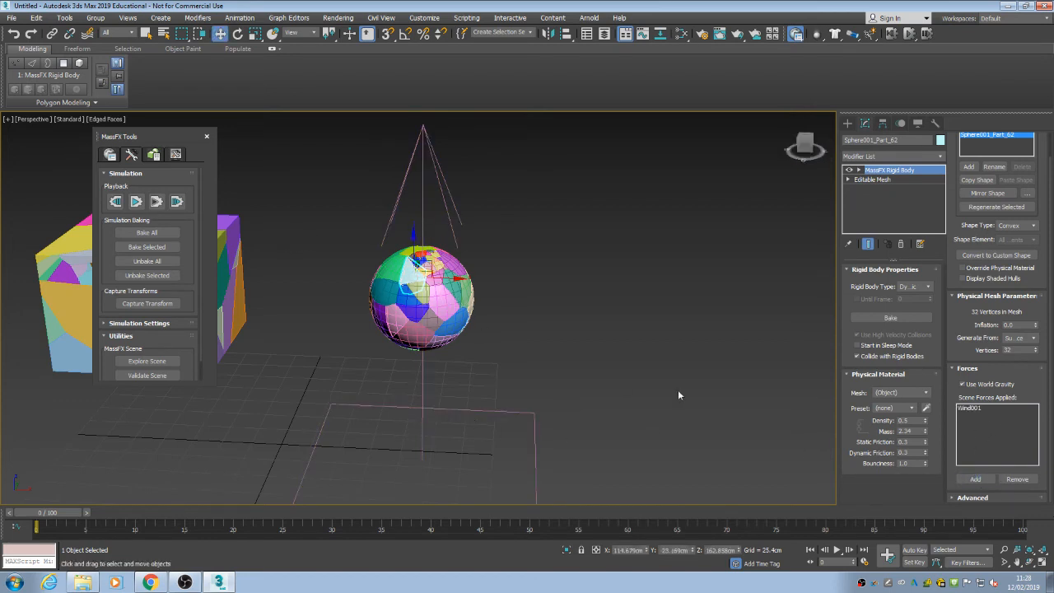
# Set the wind's strength to 5 and deselect it.
pyautogui.moveTo(625, 397); pyautogui.dragTo(625, 320, button='middle')
pyautogui.click(535, 362)
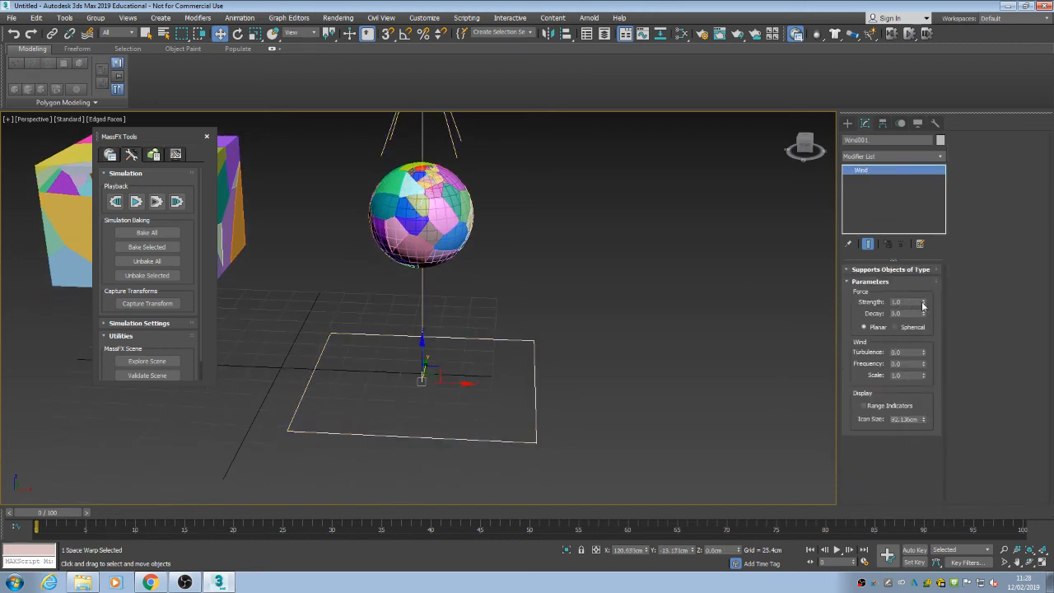
pyautogui.moveTo(926, 273); pyautogui.dragTo(911, 303)
pyautogui.doubleClick(909, 302)
pyautogui.write('5')
pyautogui.press('Return')
pyautogui.click(633, 323)
pyautogui.scroll(-3, 444, 291)
pyautogui.moveTo(443, 292); pyautogui.dragTo(460, 285, button='middle')
pyautogui.scroll(-4, 464, 300)
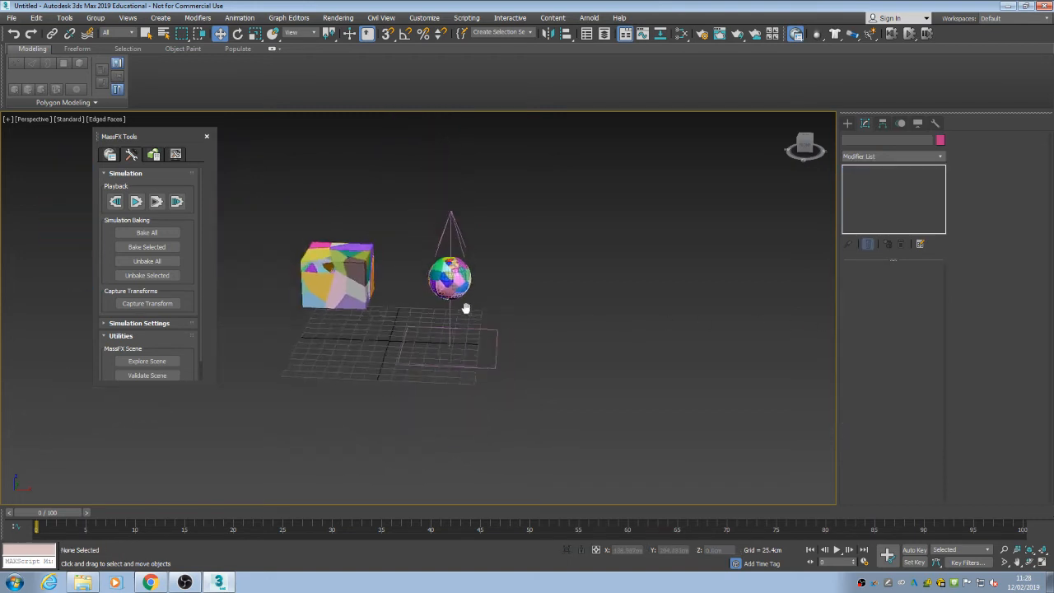
# Set the strength of the wind below the sphere to 0.5.
pyautogui.scroll(5, 474, 305)
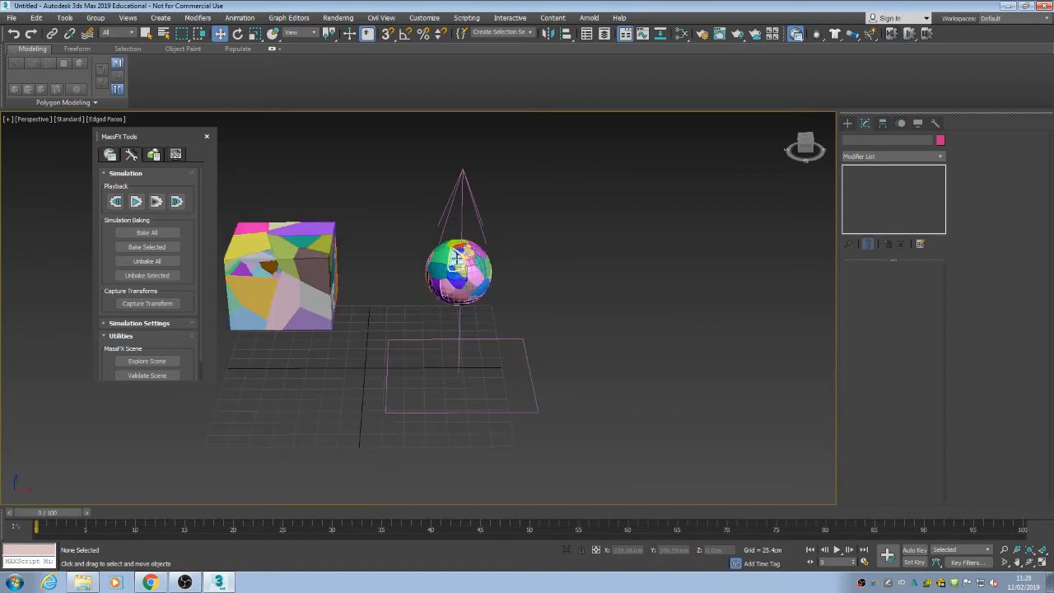
pyautogui.click(463, 218)
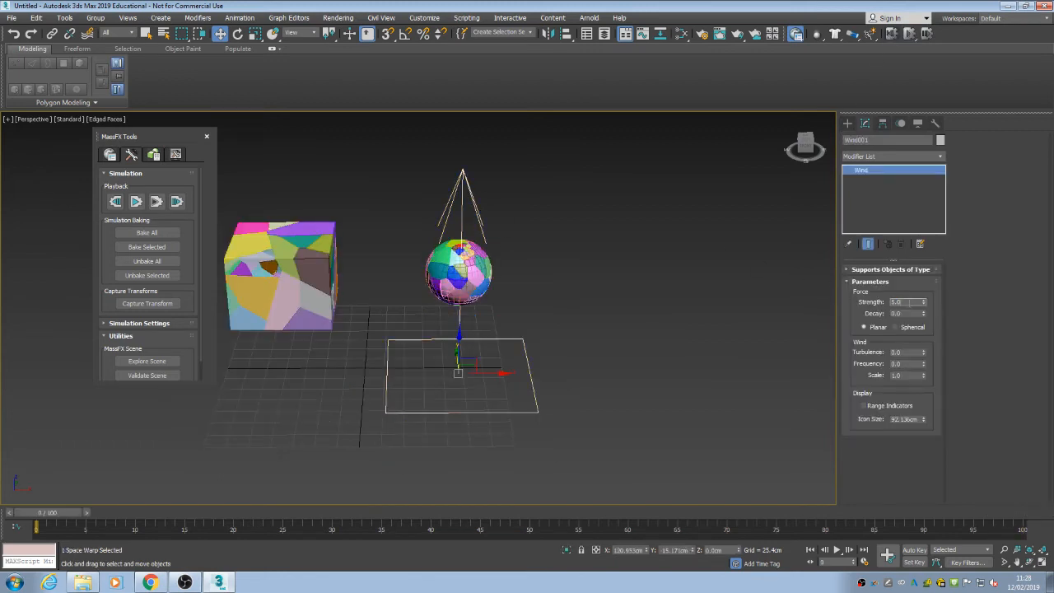
pyautogui.write('0.5')
pyautogui.press('Return')
# Check the scene forces applied to the sphere's large light blue fragment, run the simulation and reset it.
pyautogui.click(457, 256)
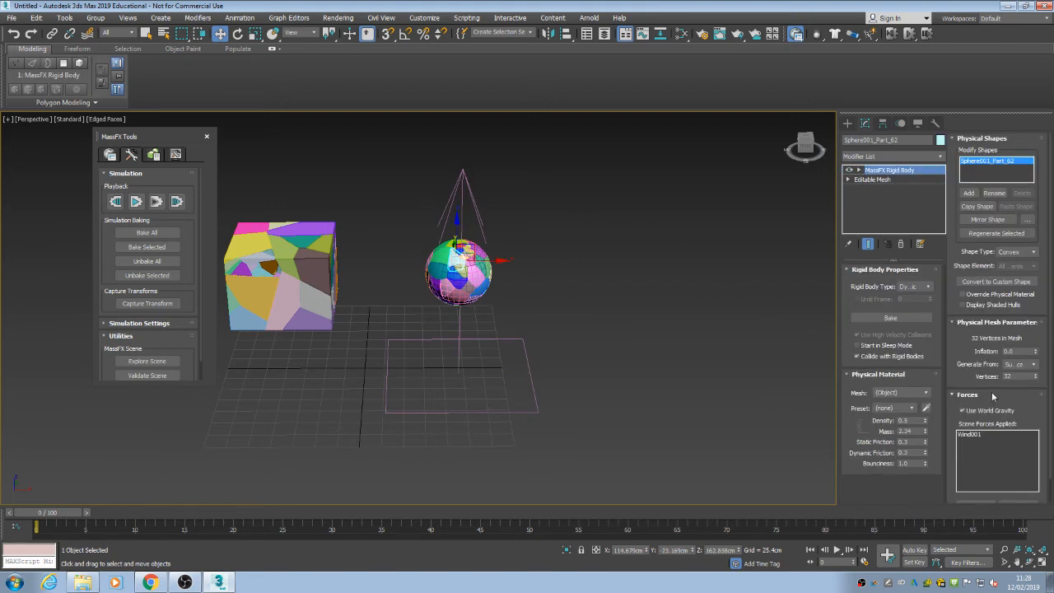
pyautogui.moveTo(967, 383); pyautogui.dragTo(968, 292)
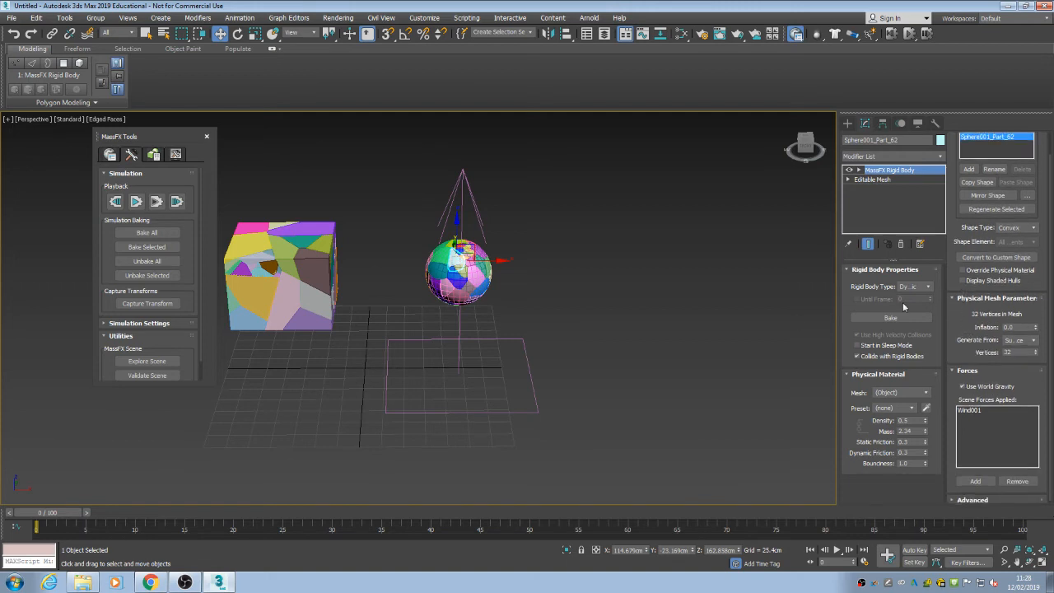
pyautogui.moveTo(557, 211); pyautogui.dragTo(576, 294, button='middle')
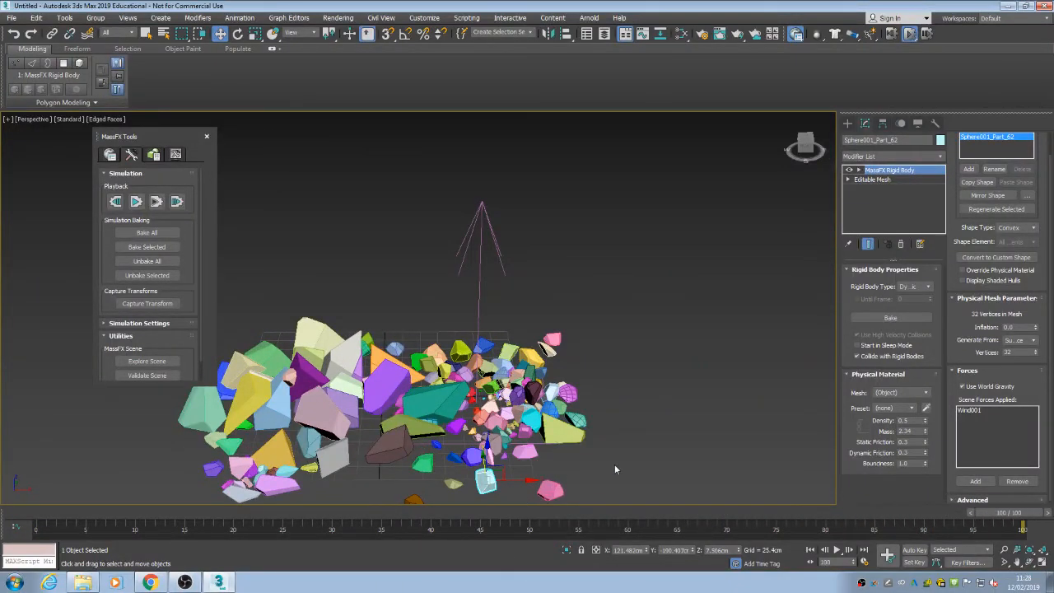
pyautogui.moveTo(1022, 508); pyautogui.dragTo(43, 512)
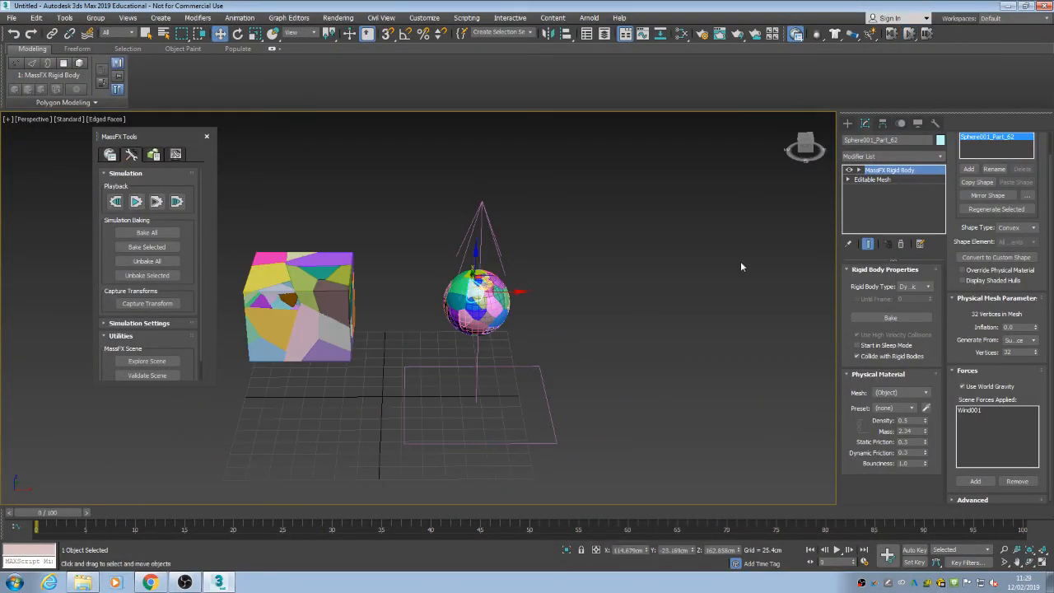
# Scale the wind icon along X to about 417 percent and enlarge it along Y to surround both objects, and run the simulation.
pyautogui.keyDown('alt'); pyautogui.moveTo(576, 346); pyautogui.dragTo(501, 464, button='middle'); pyautogui.keyUp('alt')
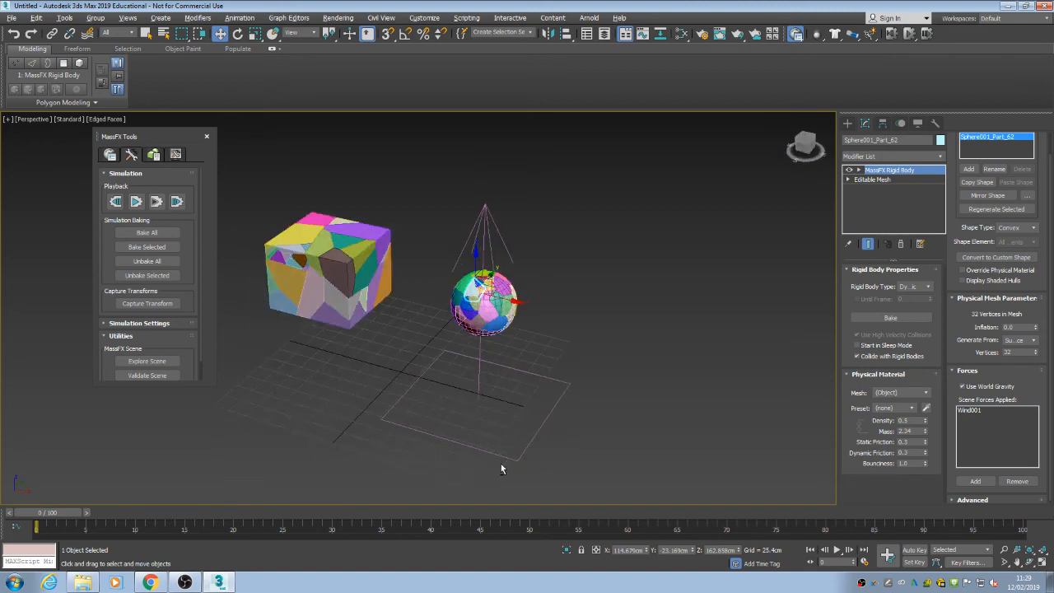
pyautogui.click(503, 458)
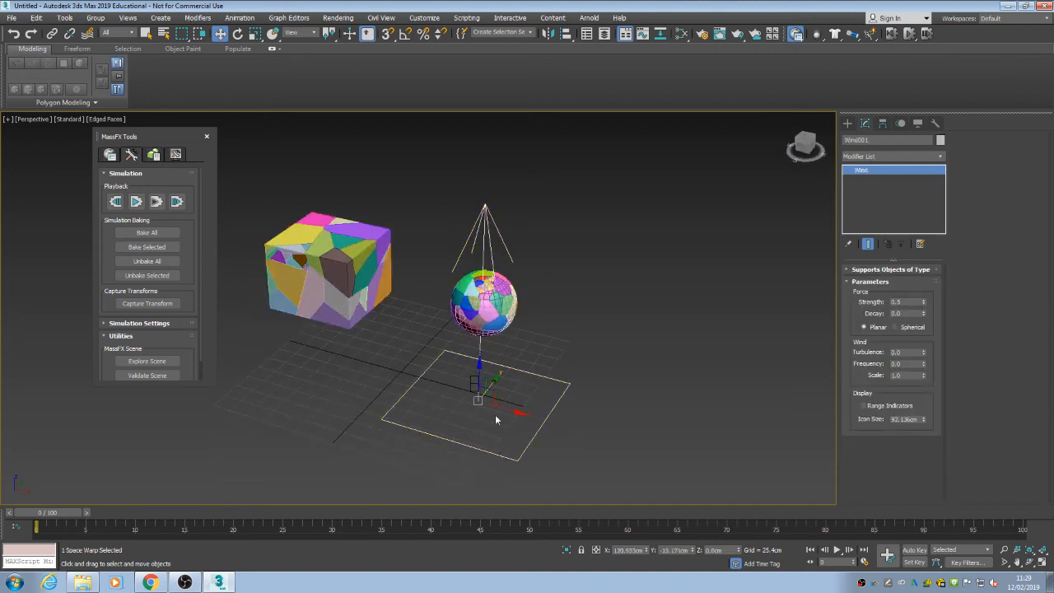
pyautogui.press('r')
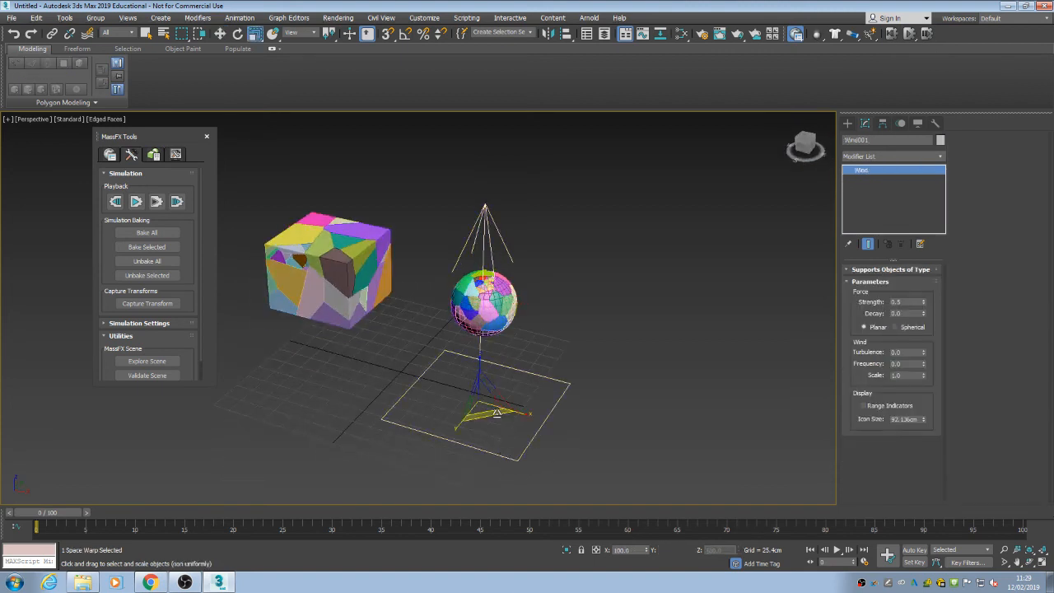
pyautogui.moveTo(474, 412); pyautogui.dragTo(402, 503)
pyautogui.moveTo(557, 452); pyautogui.dragTo(566, 339, button='middle')
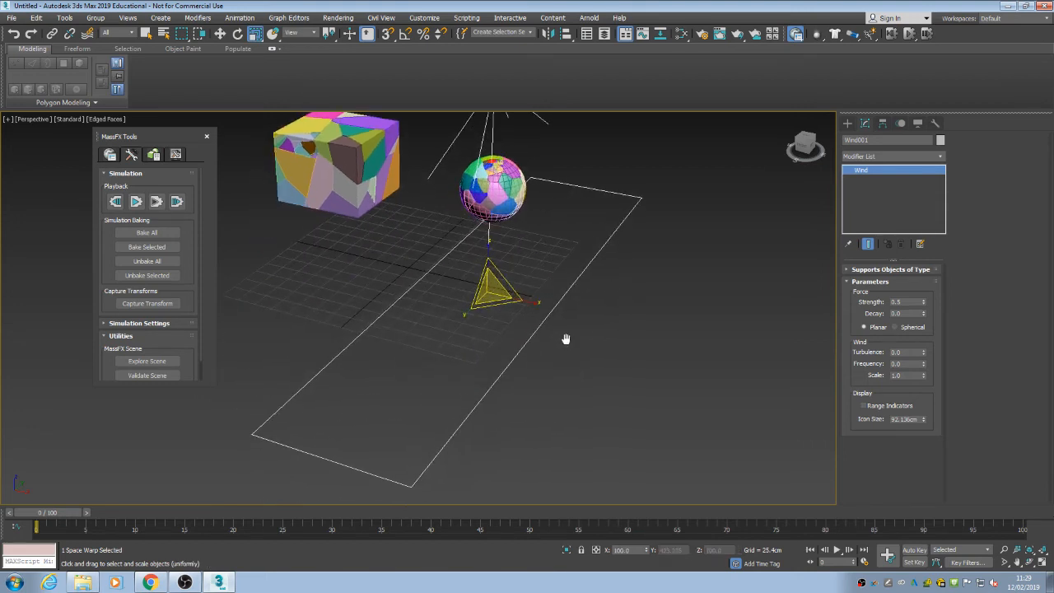
pyautogui.moveTo(527, 302); pyautogui.dragTo(639, 354)
pyautogui.scroll(-6, 519, 363)
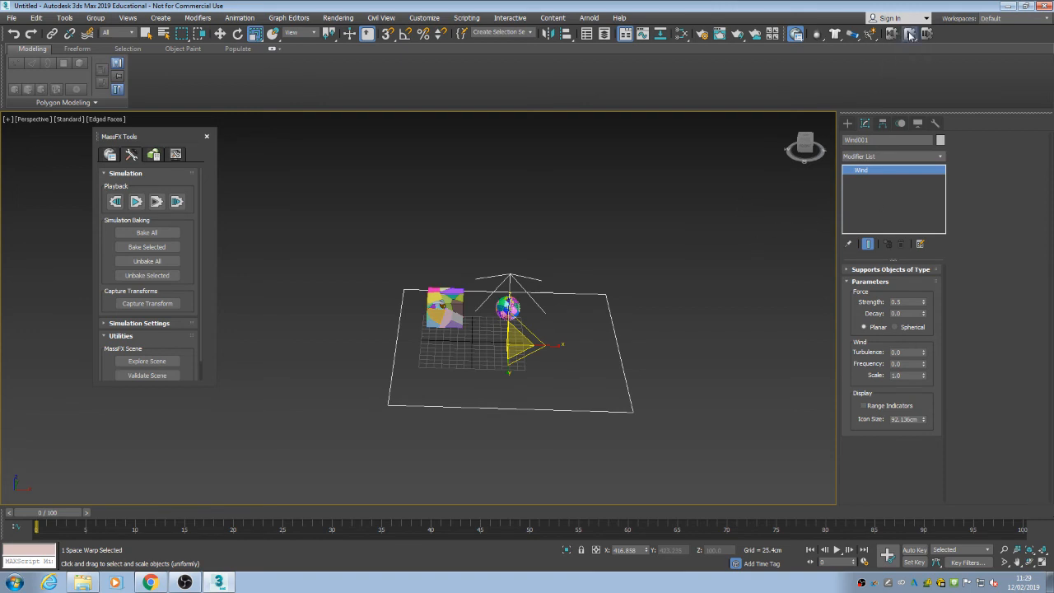
pyautogui.press('/')
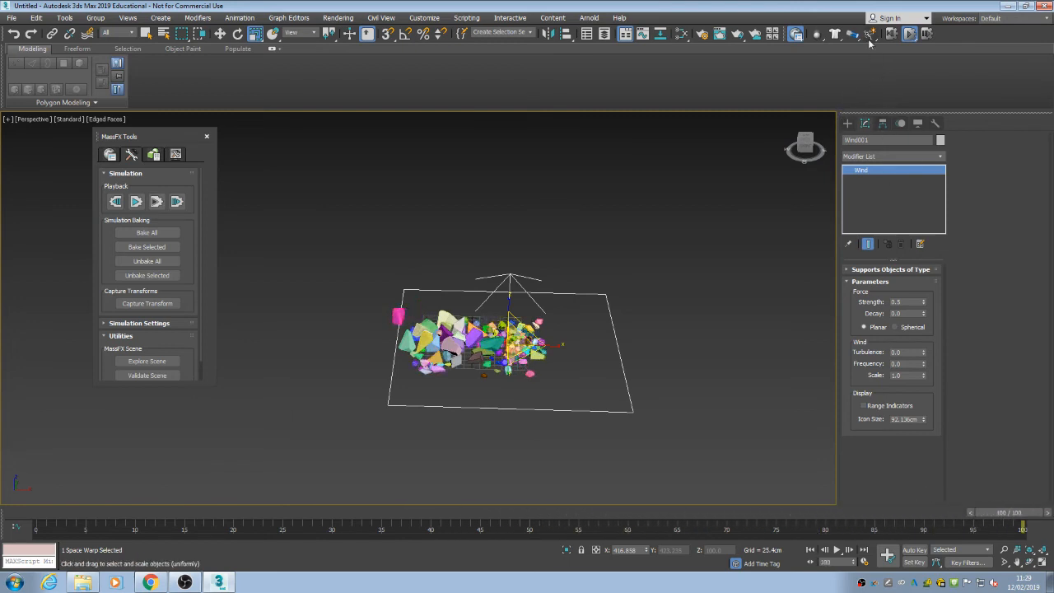
# Set the wind's strength to 1 and rerun the simulation from the start.
pyautogui.doubleClick(906, 301)
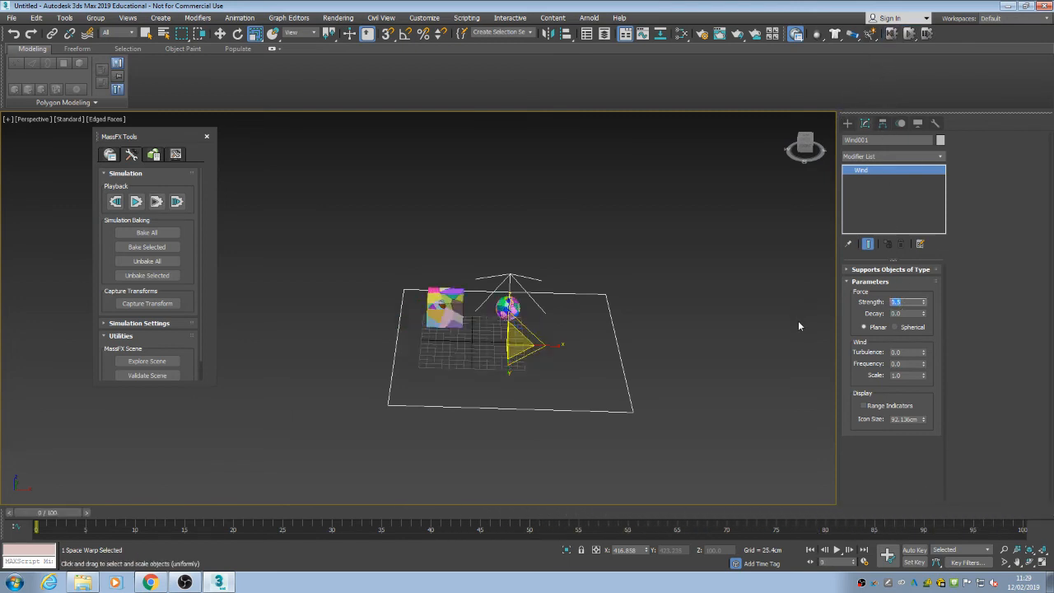
pyautogui.write('1')
pyautogui.press('Return')
pyautogui.click(908, 34)
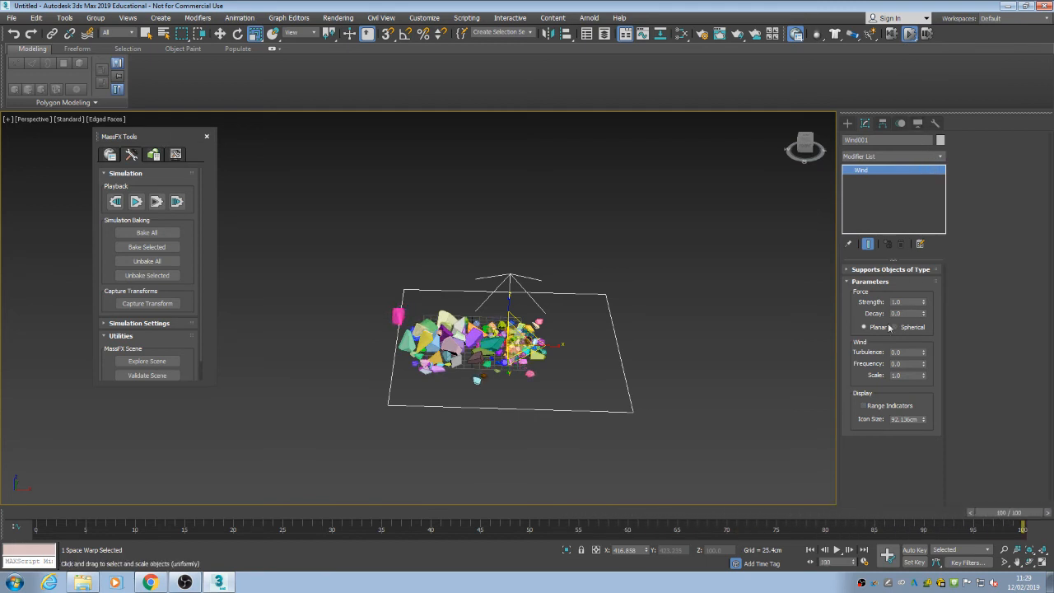
# Set the wind's strength to 4, reset the simulation and run it again.
pyautogui.doubleClick(906, 302)
pyautogui.write('4')
pyautogui.press('Return')
pyautogui.click(907, 34)
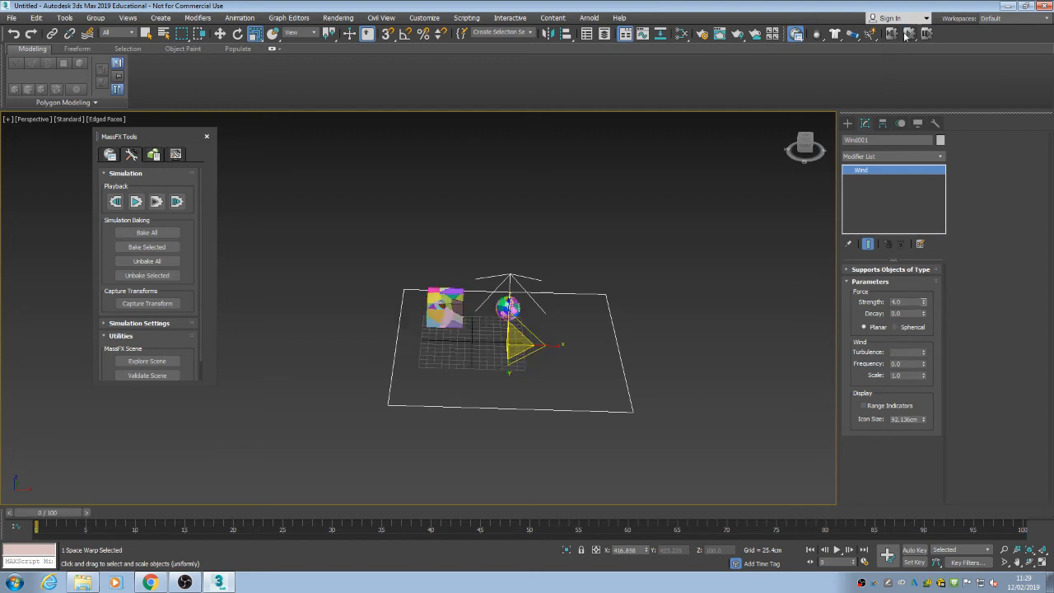
pyautogui.click(910, 34)
# Set the wind's strength to 3 and test it in the simulation.
pyautogui.doubleClick(903, 302)
pyautogui.write('3')
pyautogui.press('Return')
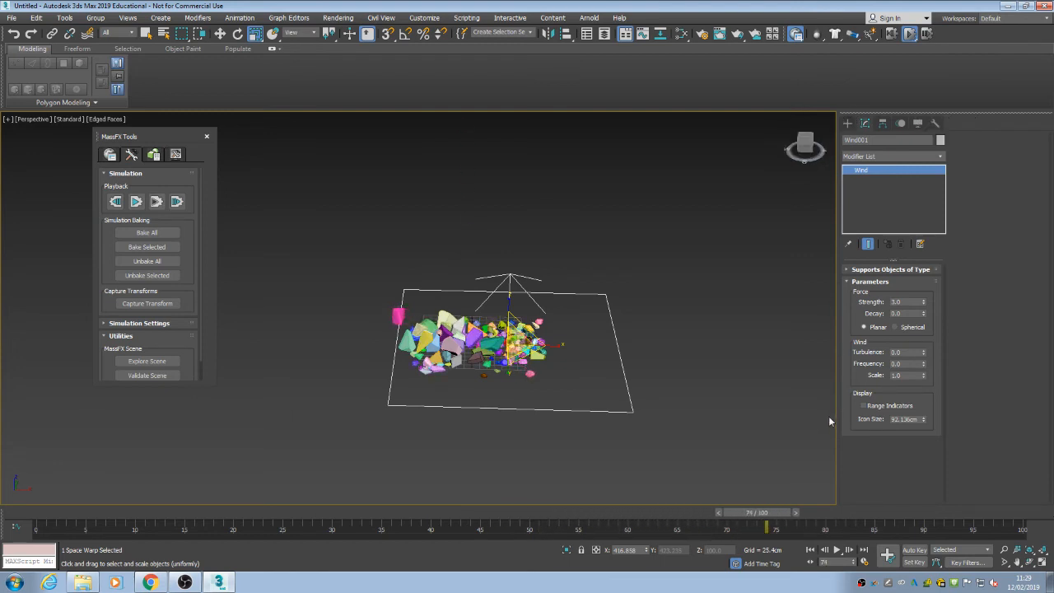
# Set the wind's strength to 2.5, reset the simulation and play it through.
pyautogui.click(900, 302)
pyautogui.write('3.5')
pyautogui.press('Return')
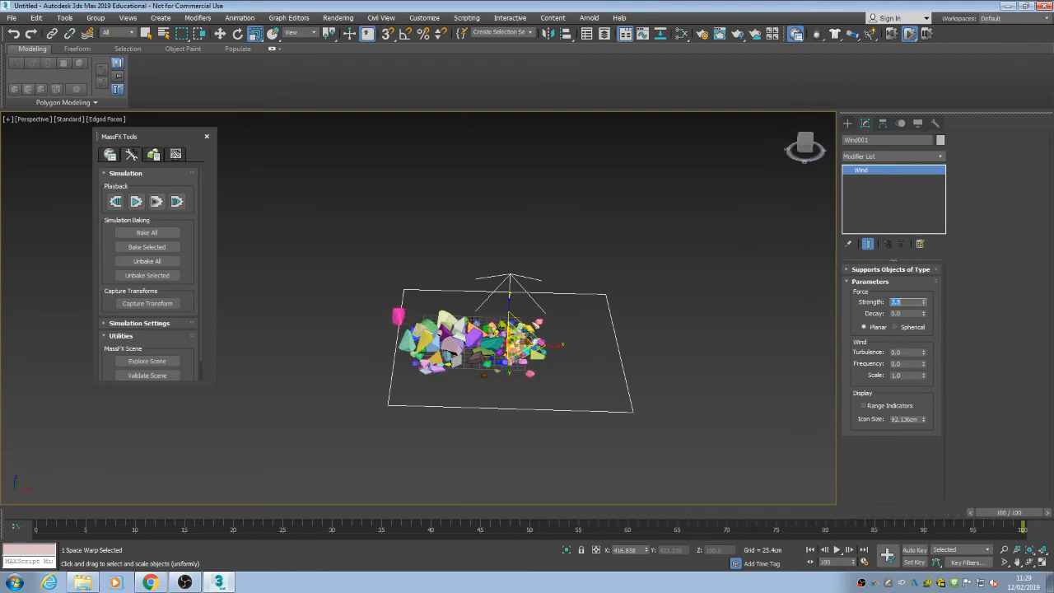
pyautogui.click(891, 35)
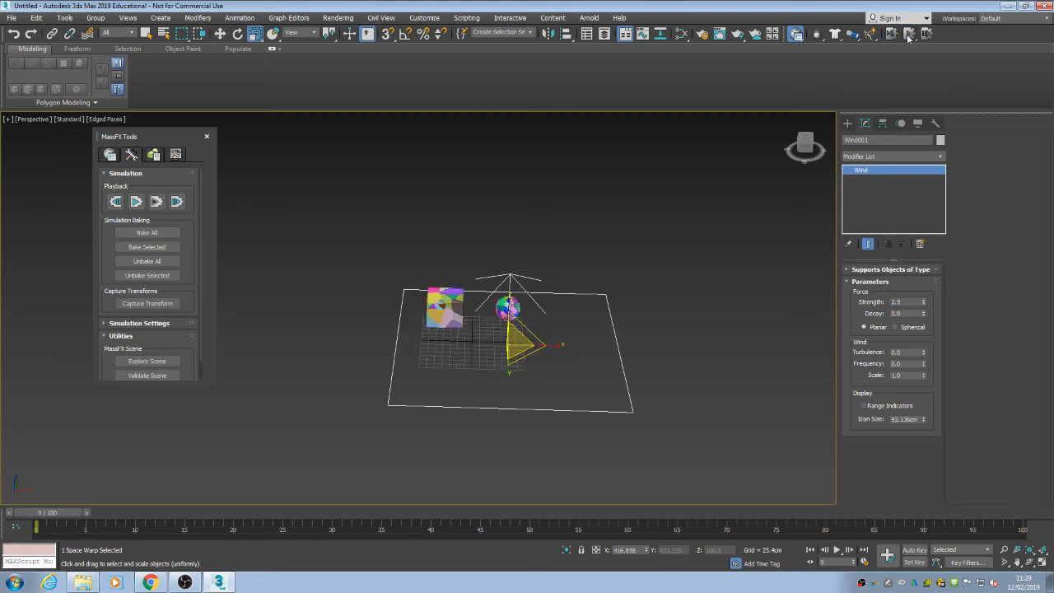
pyautogui.click(909, 36)
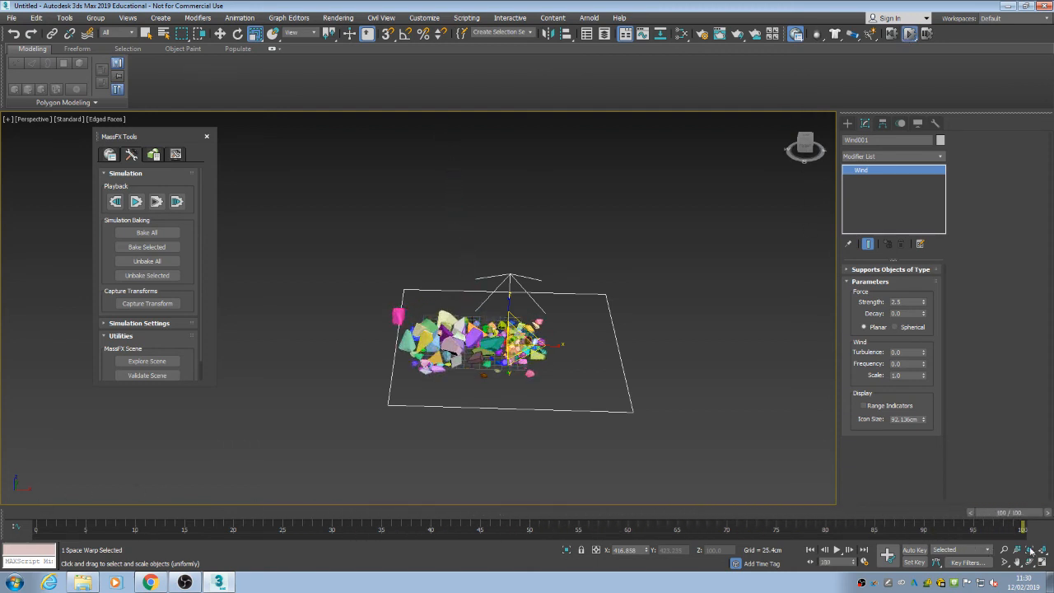
# Bake the simulation for all rigid bodies, deselect the wind and scrub the timeline to review the baked motion.
pyautogui.click(147, 234)
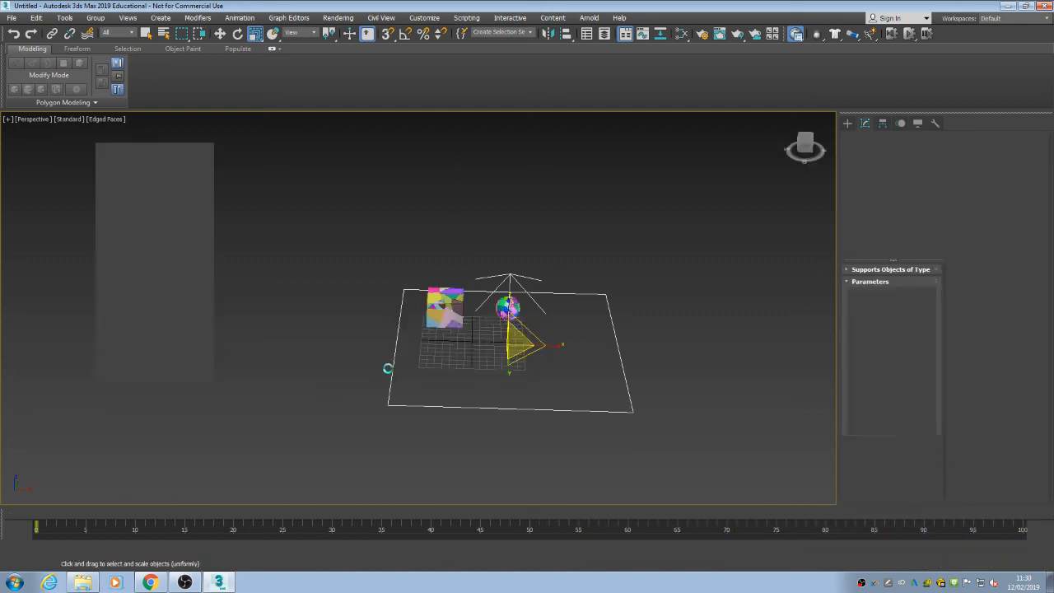
pyautogui.keyDown('alt'); pyautogui.moveTo(427, 373); pyautogui.dragTo(442, 371, button='middle'); pyautogui.keyUp('alt')
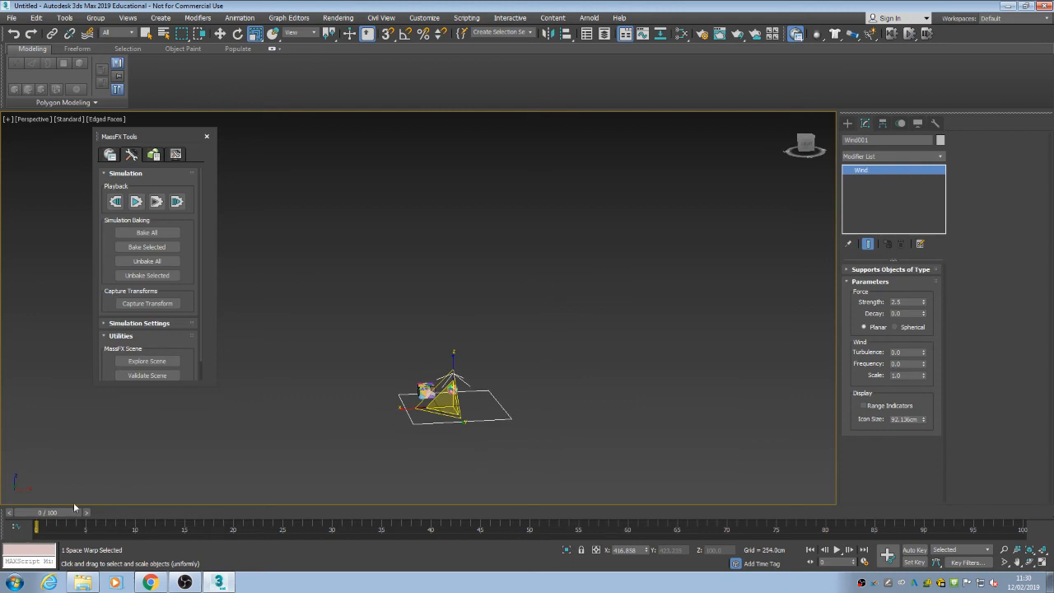
pyautogui.moveTo(64, 513); pyautogui.dragTo(565, 513)
pyautogui.press('Home')
pyautogui.click(577, 385)
pyautogui.scroll(10, 446, 390)
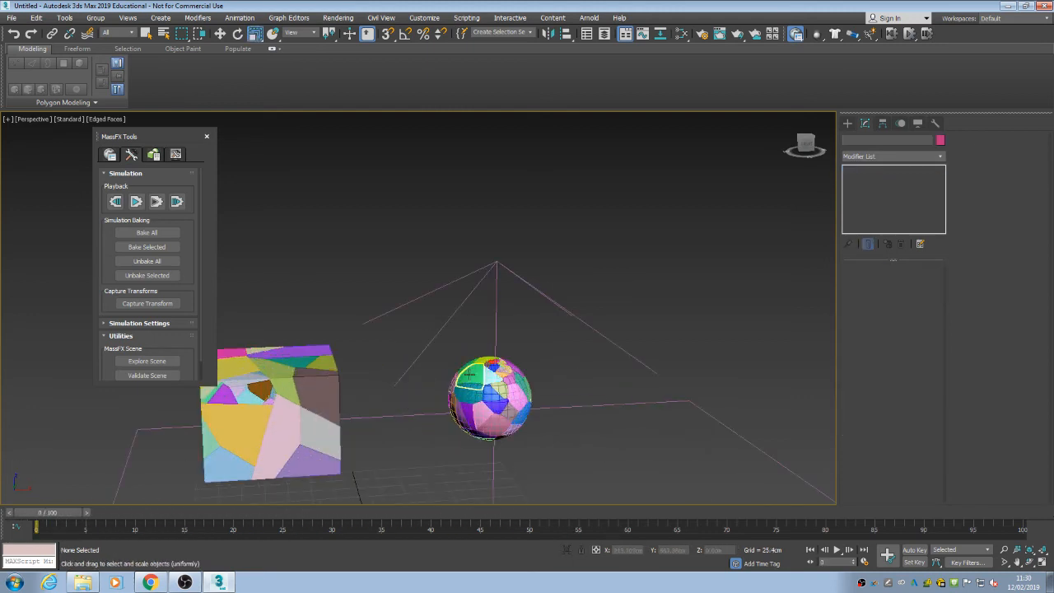
pyautogui.moveTo(38, 515); pyautogui.dragTo(175, 517)
pyautogui.press('Home')
pyautogui.press('r')
# Select the sphere's large light blue fragment, run the simulation and bake only that fragment.
pyautogui.click(486, 379)
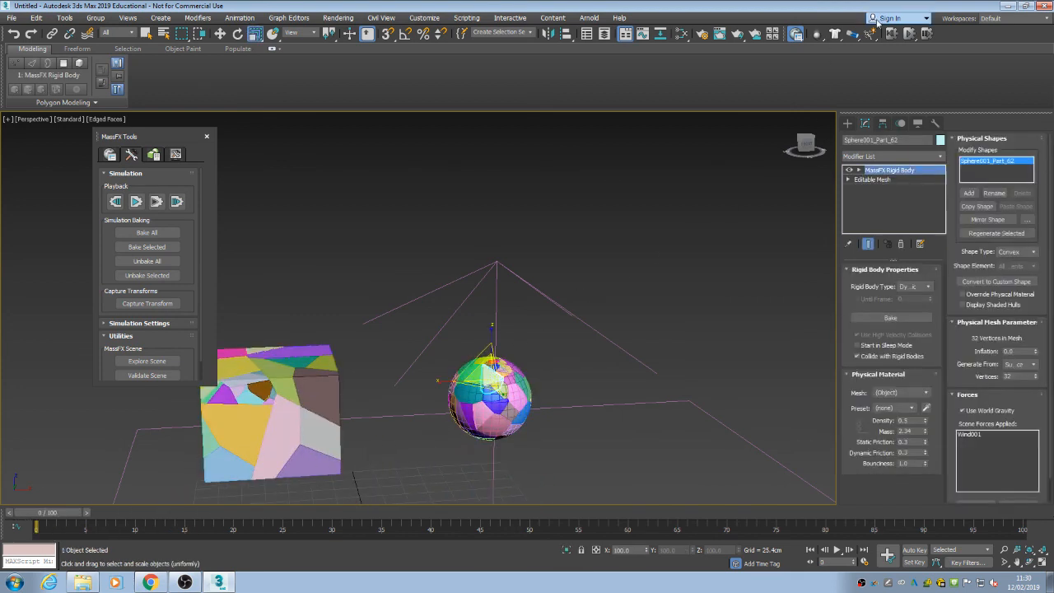
pyautogui.press('/')
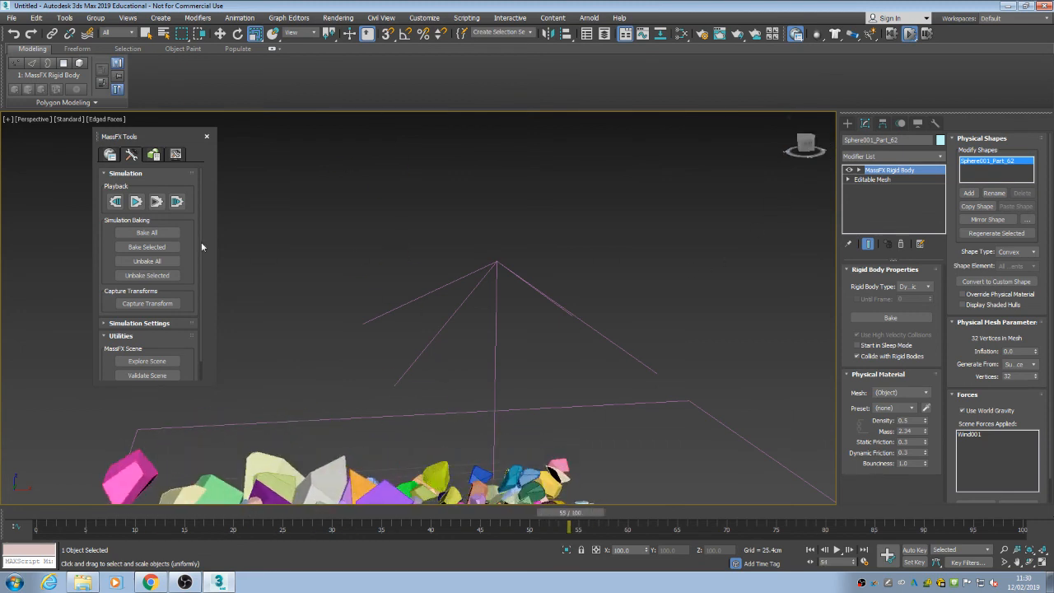
pyautogui.click(152, 247)
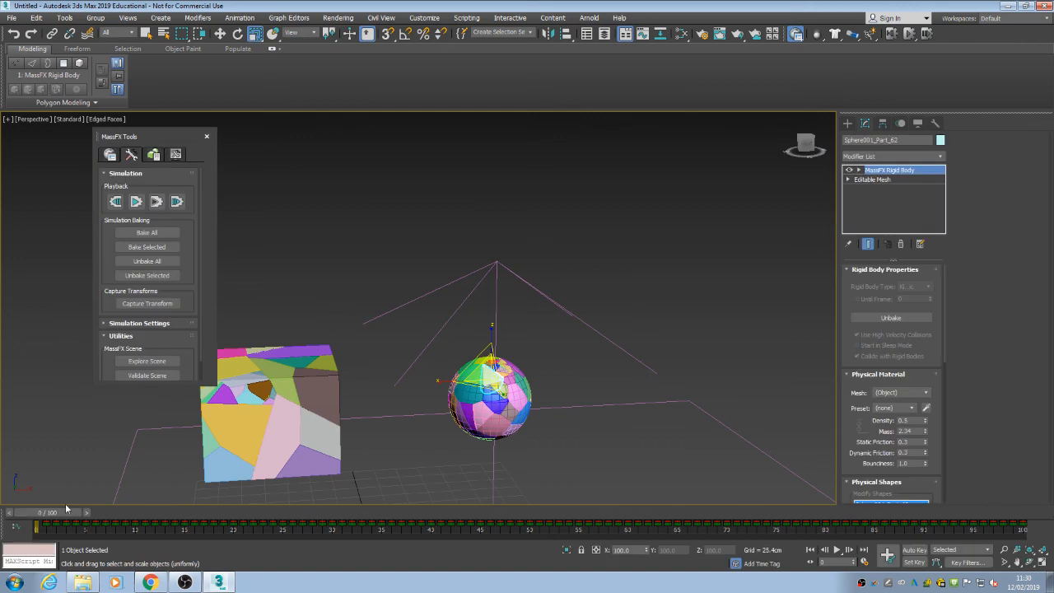
# Scrub the timeline to review the baked motion of all the fragments, deselect the fragment and return to frame 0.
pyautogui.moveTo(51, 513); pyautogui.dragTo(431, 522)
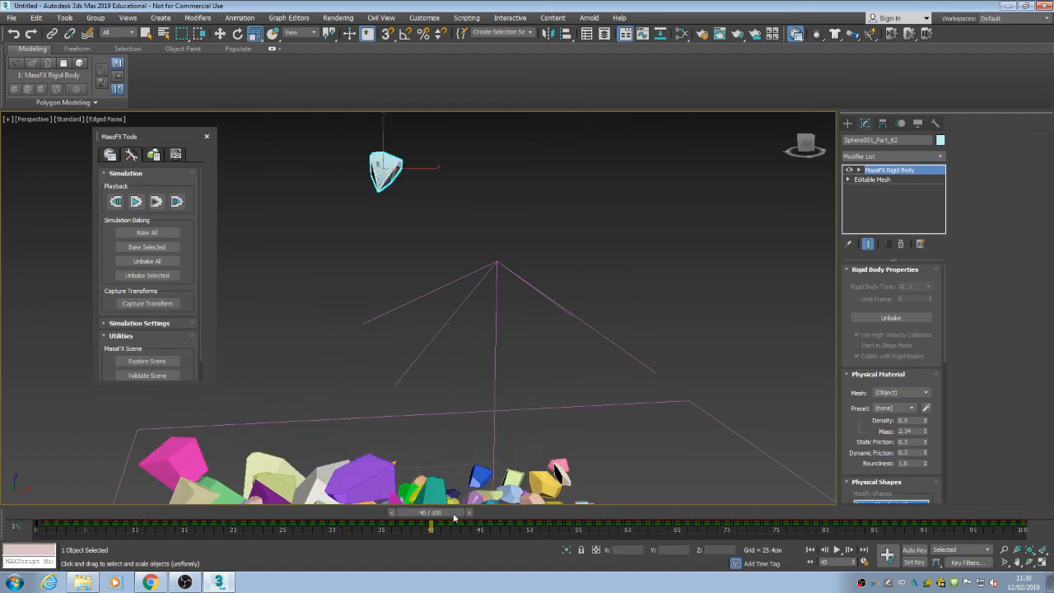
pyautogui.scroll(-5, 410, 341)
pyautogui.click(410, 341)
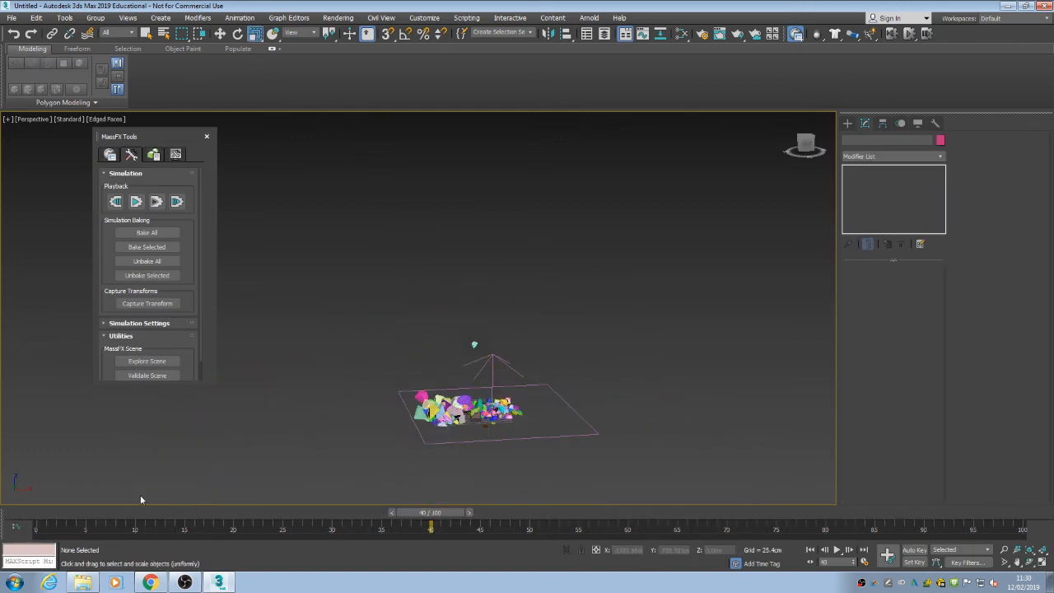
pyautogui.moveTo(416, 518); pyautogui.dragTo(30, 436)
pyautogui.scroll(-3, 598, 403)
pyautogui.scroll(-2, 597, 402)
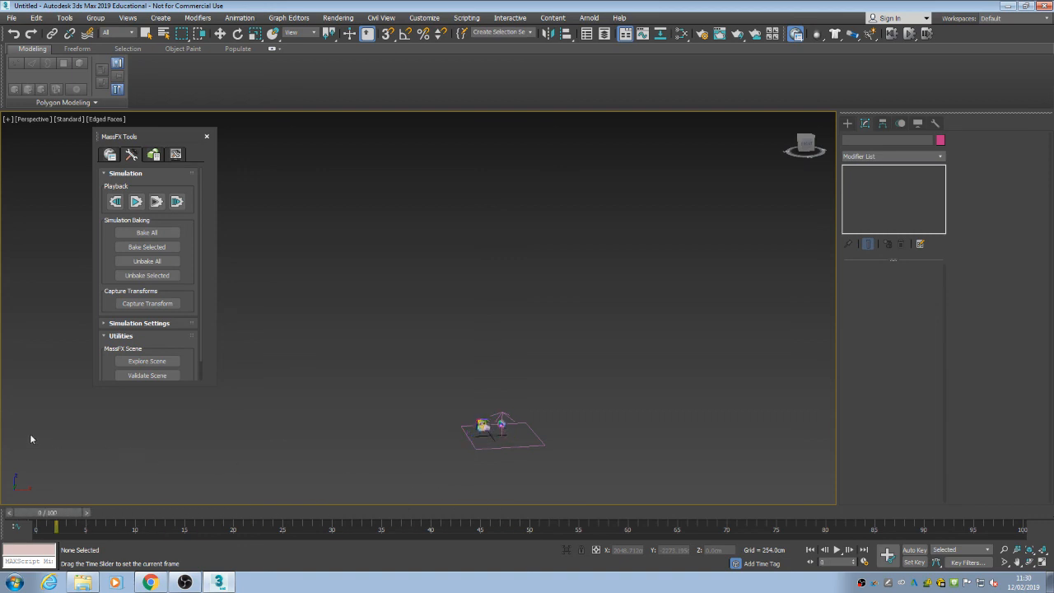
pyautogui.press('r')
pyautogui.scroll(5, 571, 389)
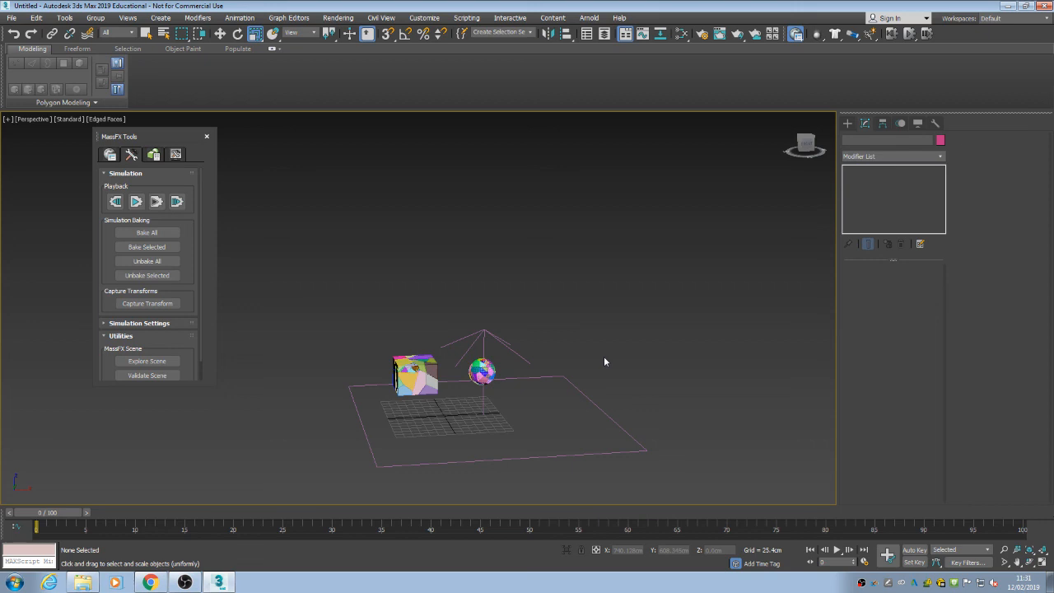
pyautogui.click(184, 582)
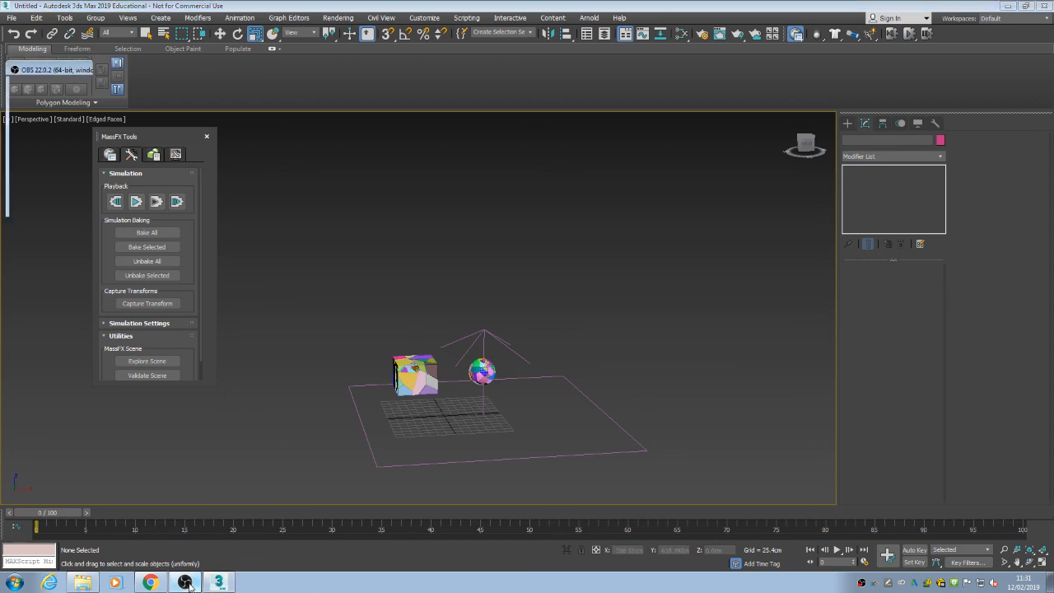